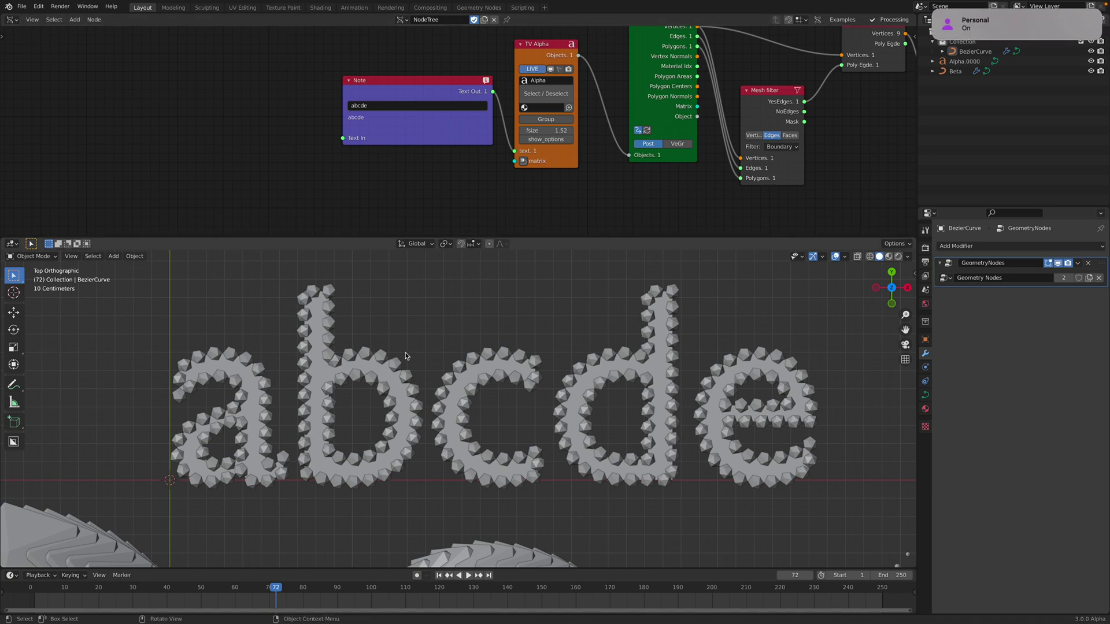
# Change the Note node's text from the alphabet sample to "blend"
pyautogui.moveTo(405, 355); pyautogui.dragTo(460, 302, button='middle')
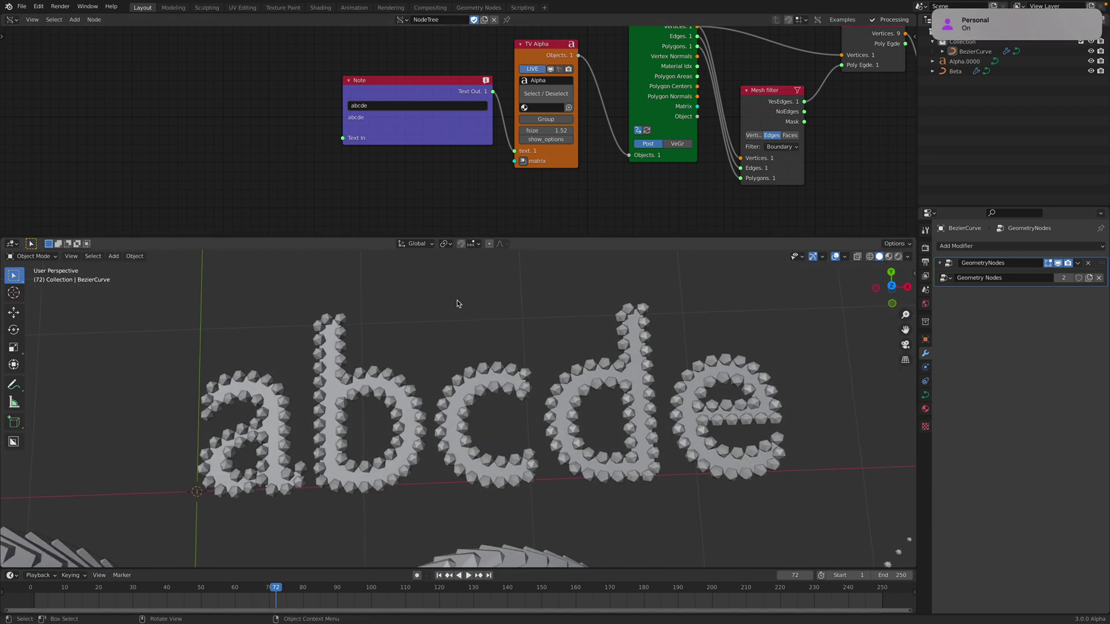
pyautogui.moveTo(409, 160); pyautogui.dragTo(385, 164, button='middle')
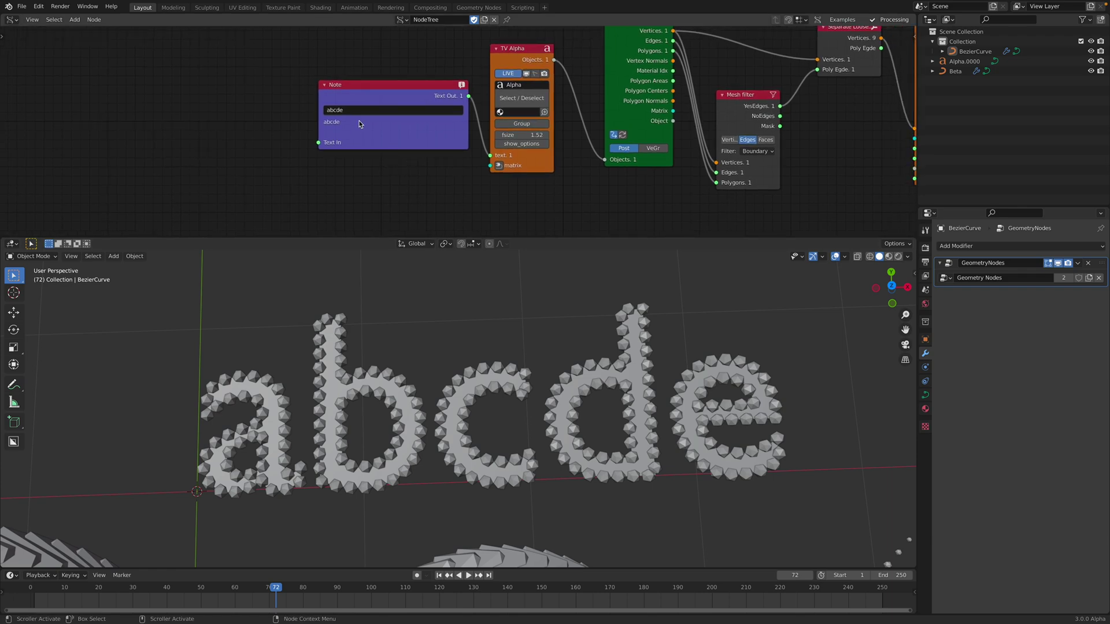
pyautogui.scroll(1, 357, 122)
pyautogui.click(341, 110)
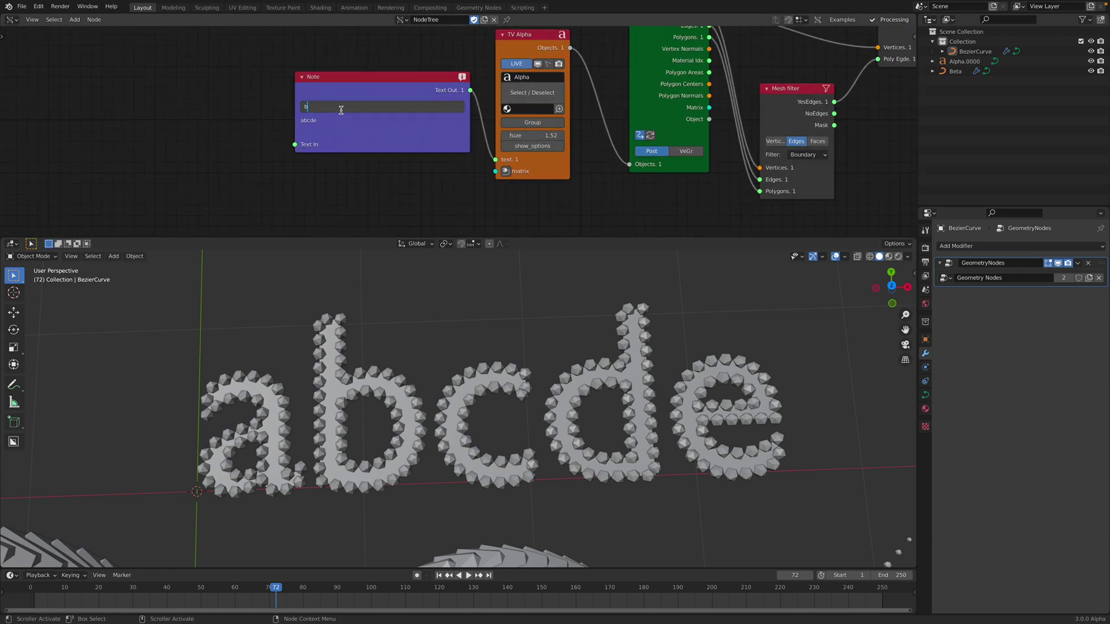
pyautogui.press('Return')
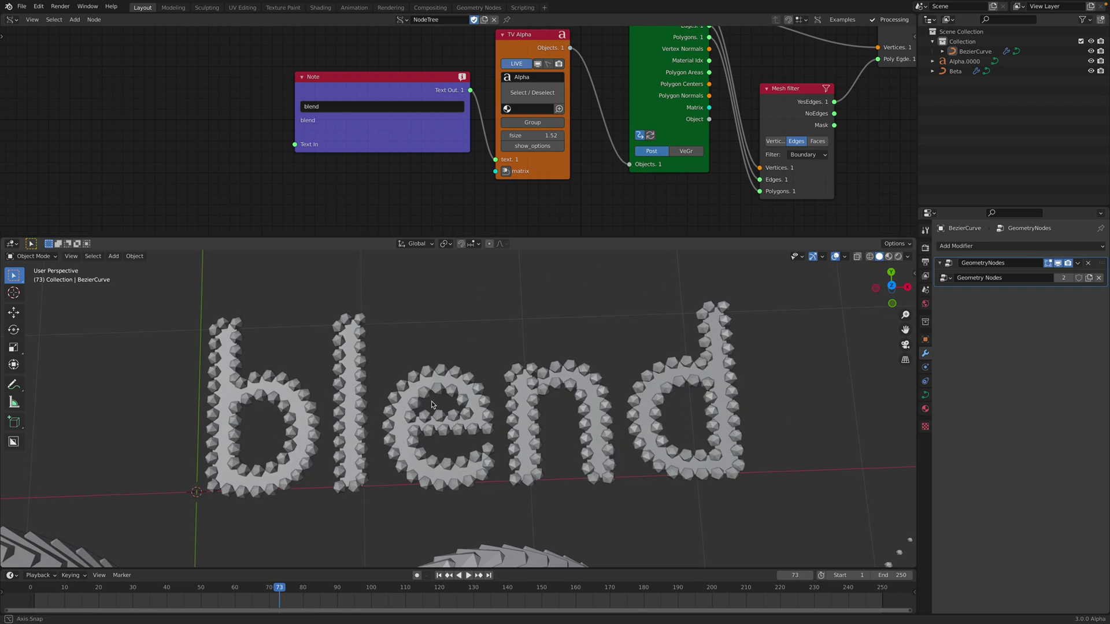
pyautogui.scroll(2, 413, 406)
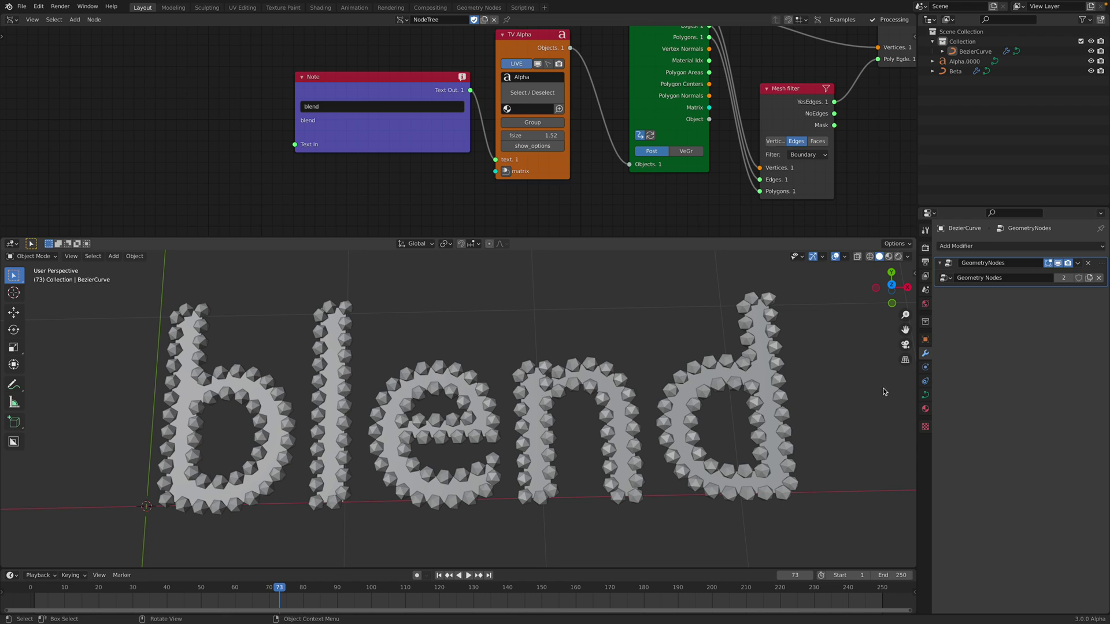
# Select the BezierCurve object, show its modifiers, and switch the node editor to its Geometry Nodes tree
pyautogui.click(924, 395)
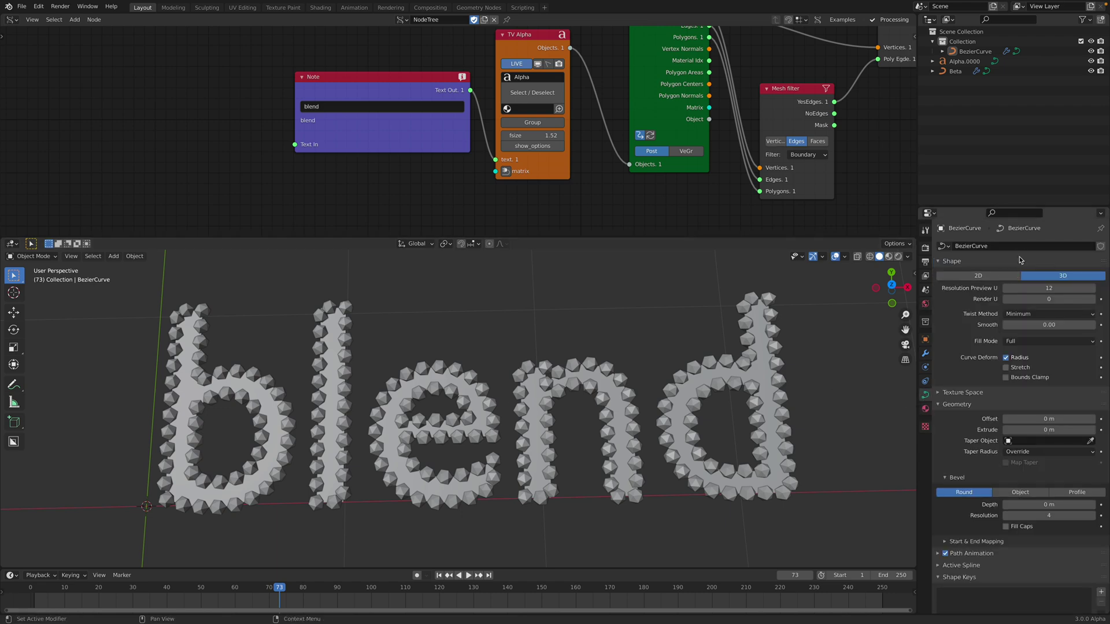
pyautogui.click(974, 51)
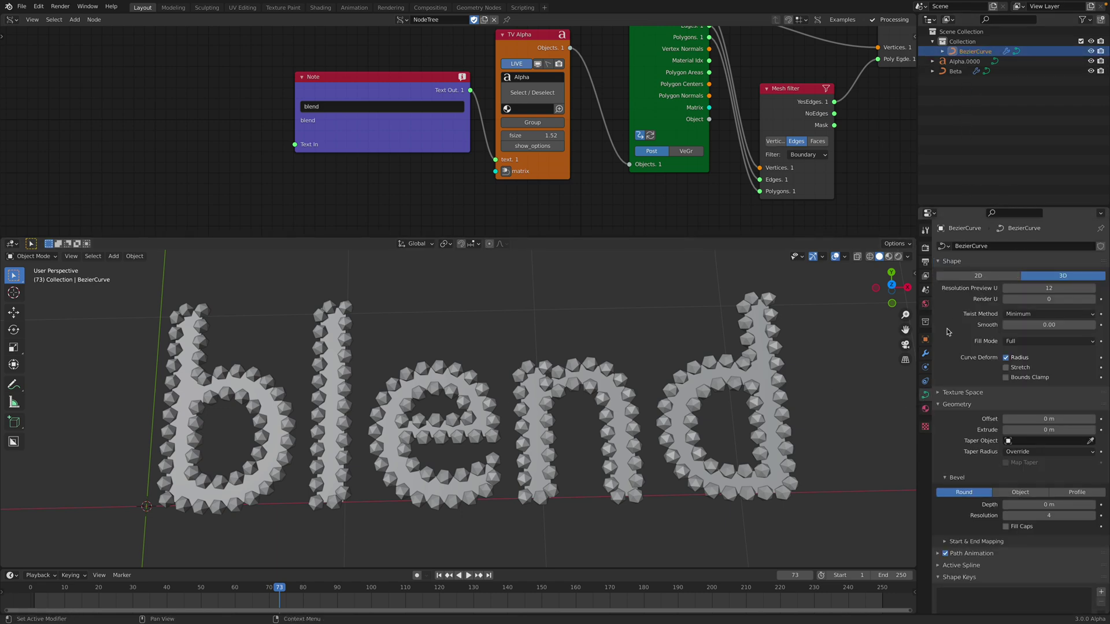
pyautogui.click(925, 353)
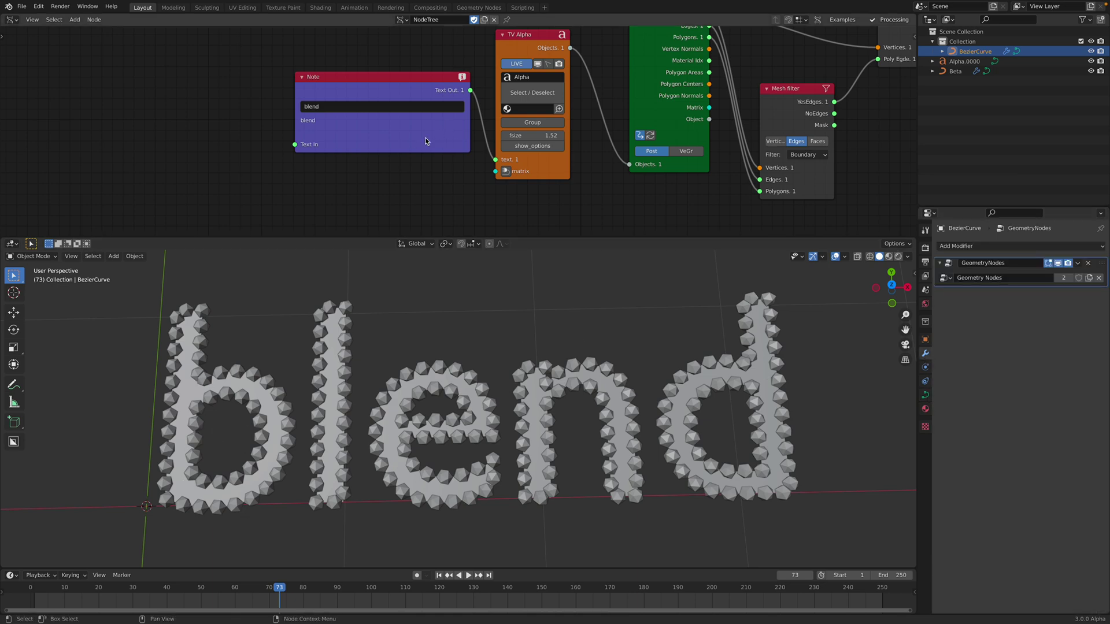
pyautogui.scroll(-2, 192, 128)
pyautogui.click(11, 19)
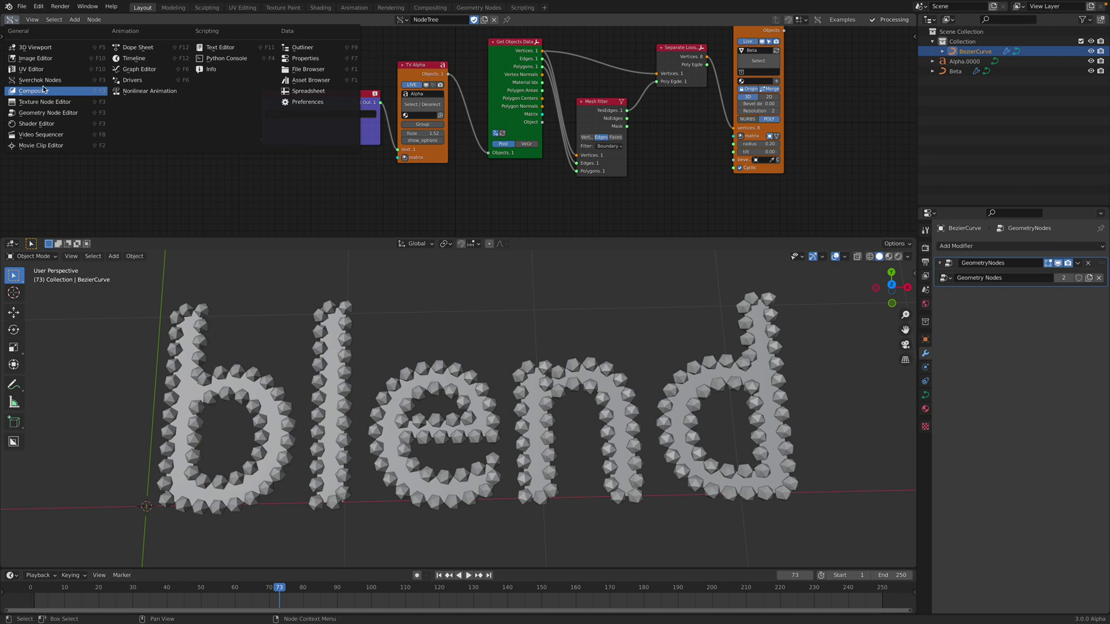
pyautogui.click(53, 112)
# Enable the Switch node's Switch option so the cone instances are used, and inspect the lettering and the curve
pyautogui.scroll(3, 462, 161)
pyautogui.moveTo(473, 162); pyautogui.dragTo(351, 174, button='middle')
pyautogui.click(666, 135)
pyautogui.scroll(-2, 497, 420)
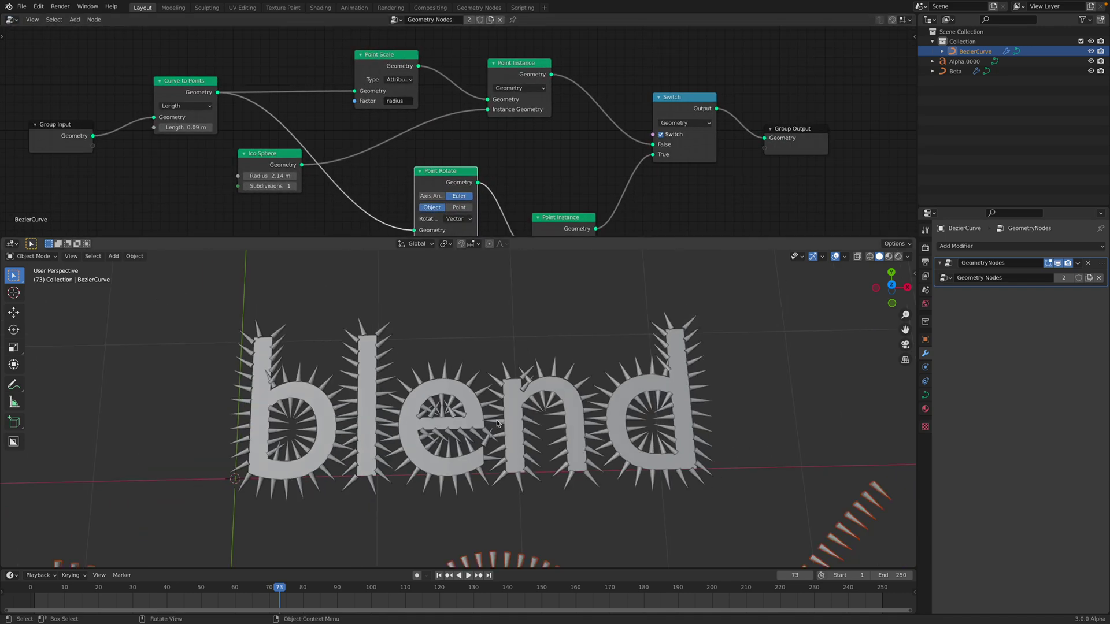
pyautogui.moveTo(460, 165); pyautogui.dragTo(493, 115, button='middle')
pyautogui.scroll(1, 493, 119)
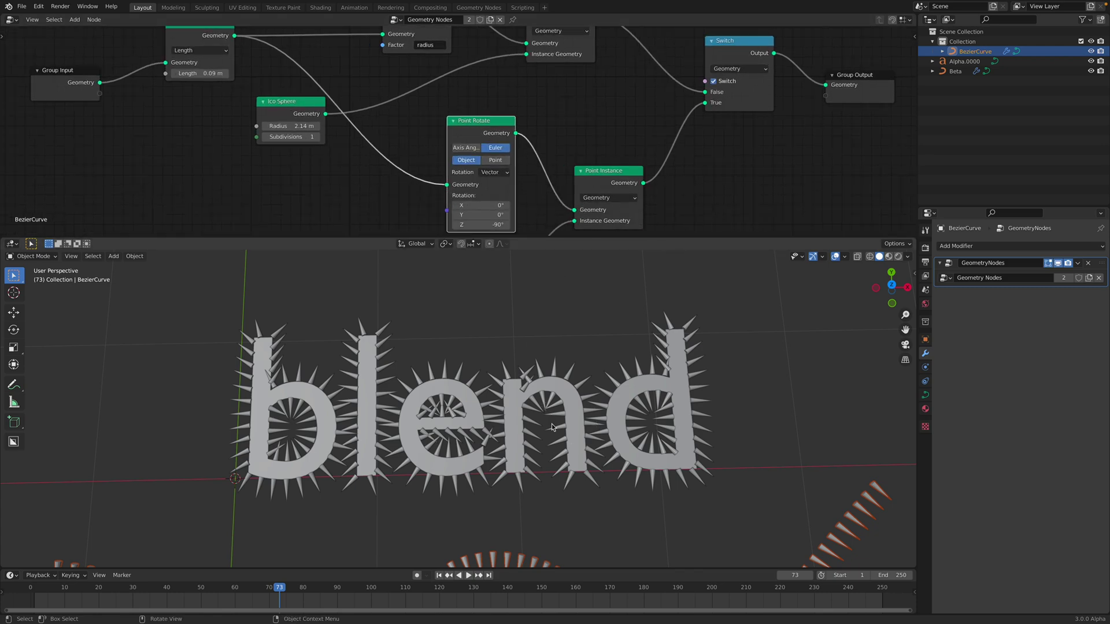
pyautogui.moveTo(552, 403); pyautogui.dragTo(555, 422, button='middle')
pyautogui.scroll(-3, 554, 422)
pyautogui.scroll(-1, 553, 423)
pyautogui.scroll(1, 554, 424)
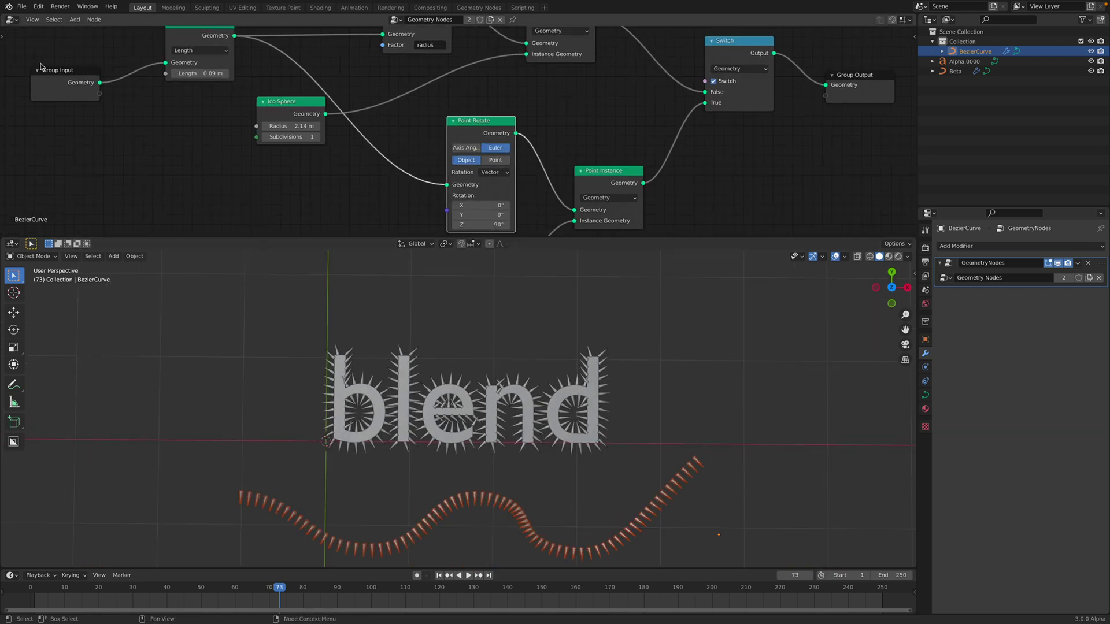
# Open the splash screen to check the Blender version, and dismiss it
pyautogui.click(8, 6)
pyautogui.click(13, 18)
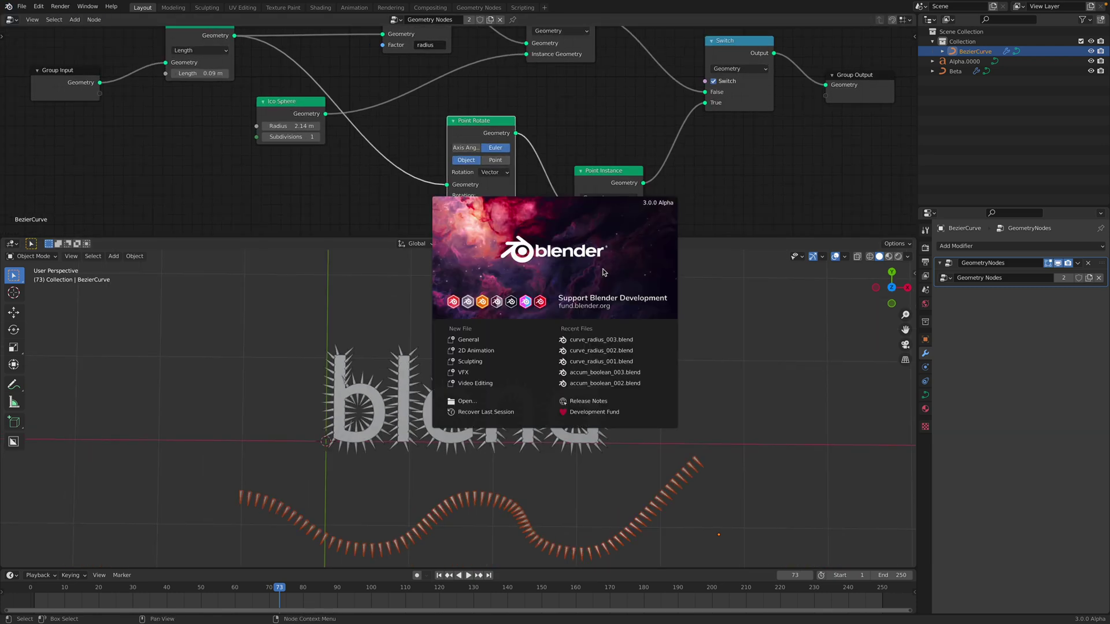
pyautogui.click(755, 326)
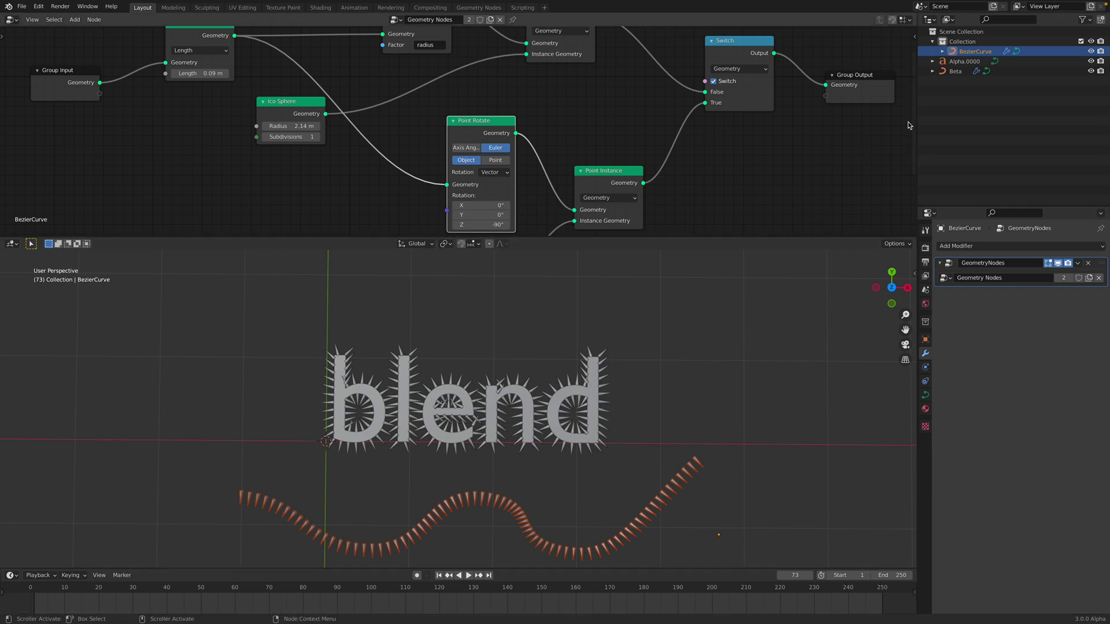
# Show the Sverchok tree NodeTree in the node editor and make that editor area taller
pyautogui.click(19, 21)
pyautogui.click(82, 78)
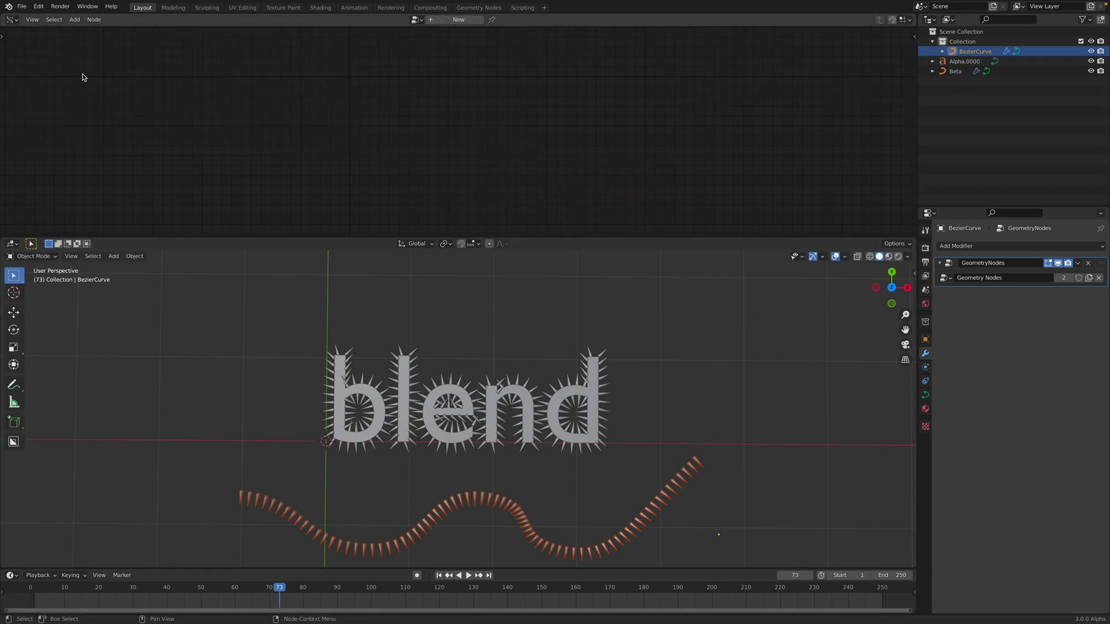
pyautogui.click(417, 21)
pyautogui.click(428, 35)
pyautogui.scroll(1, 470, 124)
pyautogui.scroll(-4, 470, 124)
pyautogui.moveTo(547, 132); pyautogui.dragTo(493, 162, button='middle')
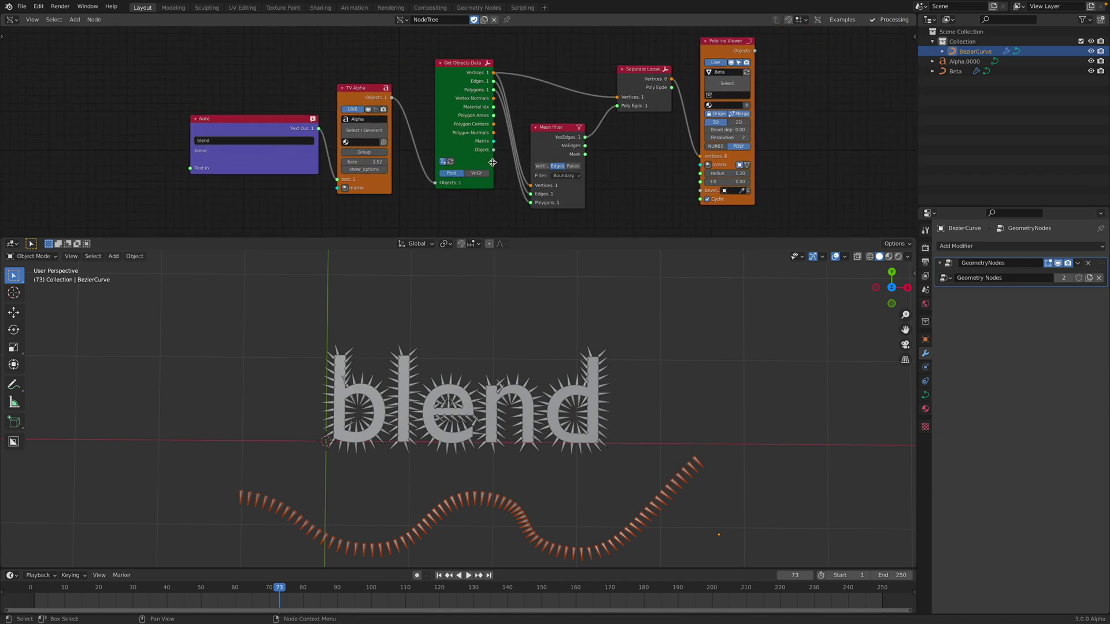
pyautogui.moveTo(658, 238); pyautogui.dragTo(653, 267)
# Set the Note node's text to "text"
pyautogui.scroll(3, 411, 198)
pyautogui.moveTo(389, 188); pyautogui.dragTo(347, 196, button='middle')
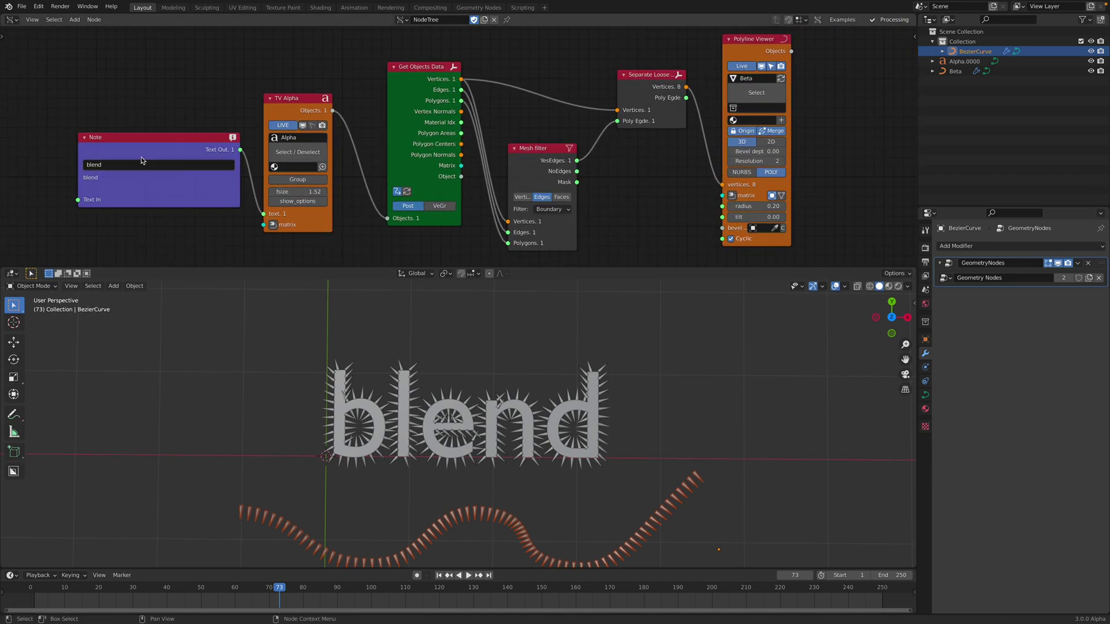
pyautogui.press('Home')
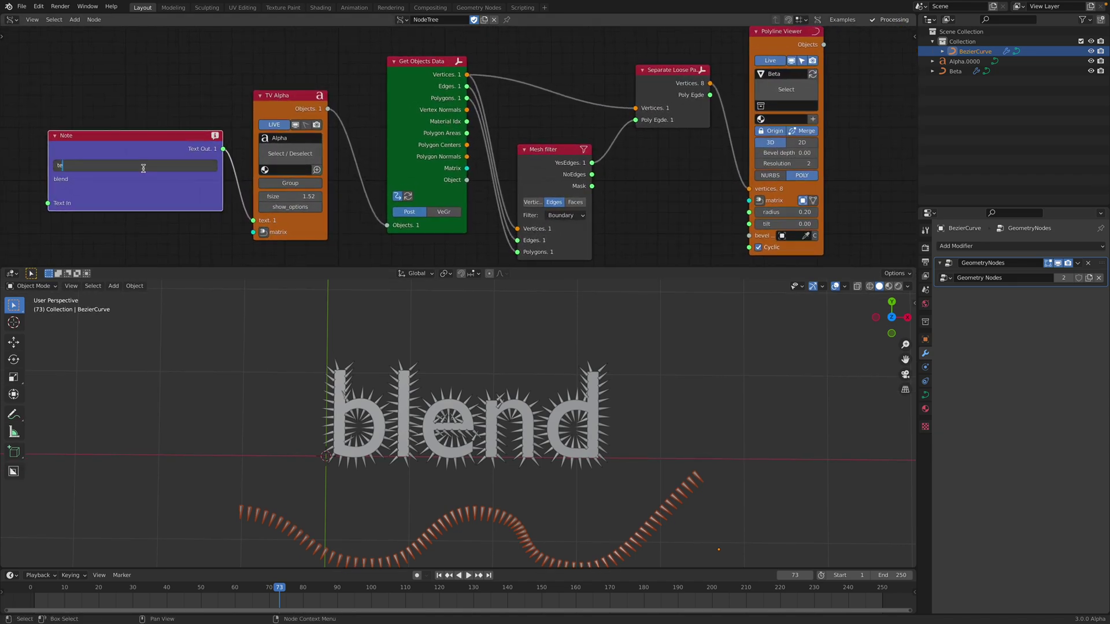
pyautogui.click(144, 168)
pyautogui.write('text')
pyautogui.press('Return')
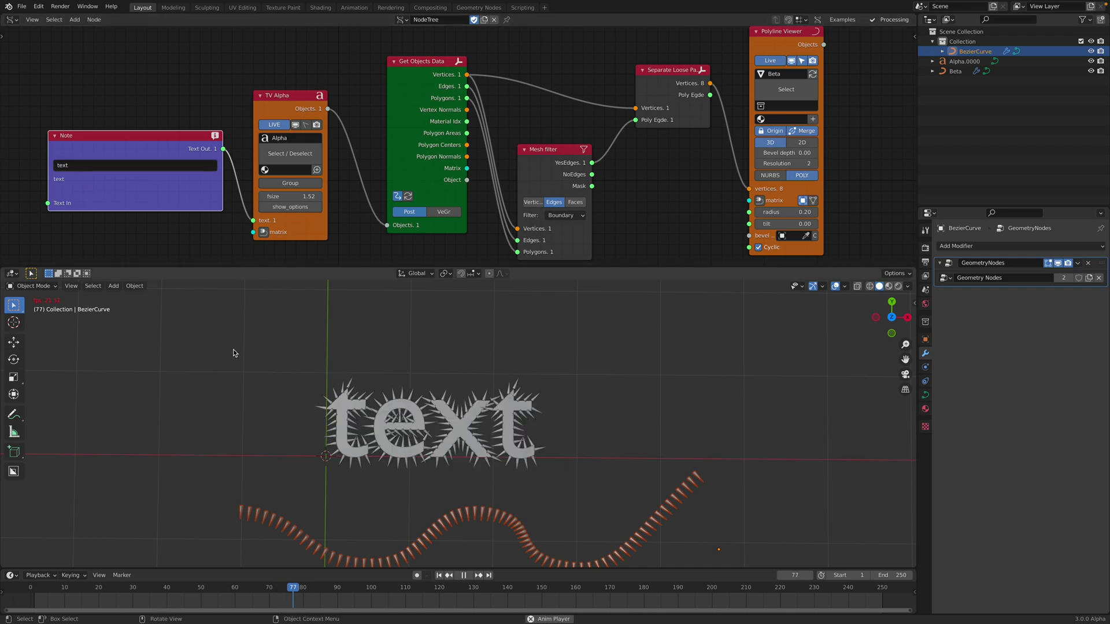
# Reposition the Note and TV Alpha nodes slightly at the start of the node chain
pyautogui.moveTo(138, 136); pyautogui.dragTo(123, 135)
pyautogui.moveTo(123, 134); pyautogui.dragTo(200, 142, button='middle')
pyautogui.scroll(2, 200, 142)
pyautogui.moveTo(198, 144); pyautogui.dragTo(188, 123)
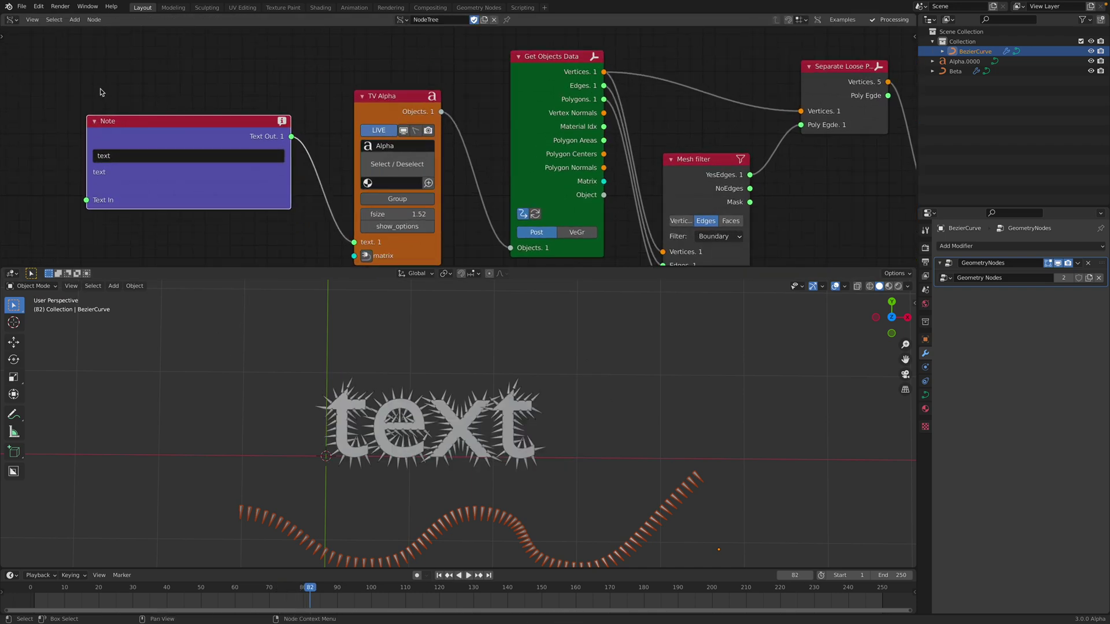
pyautogui.moveTo(260, 120); pyautogui.dragTo(187, 100, button='middle')
pyautogui.moveTo(300, 76); pyautogui.dragTo(277, 67)
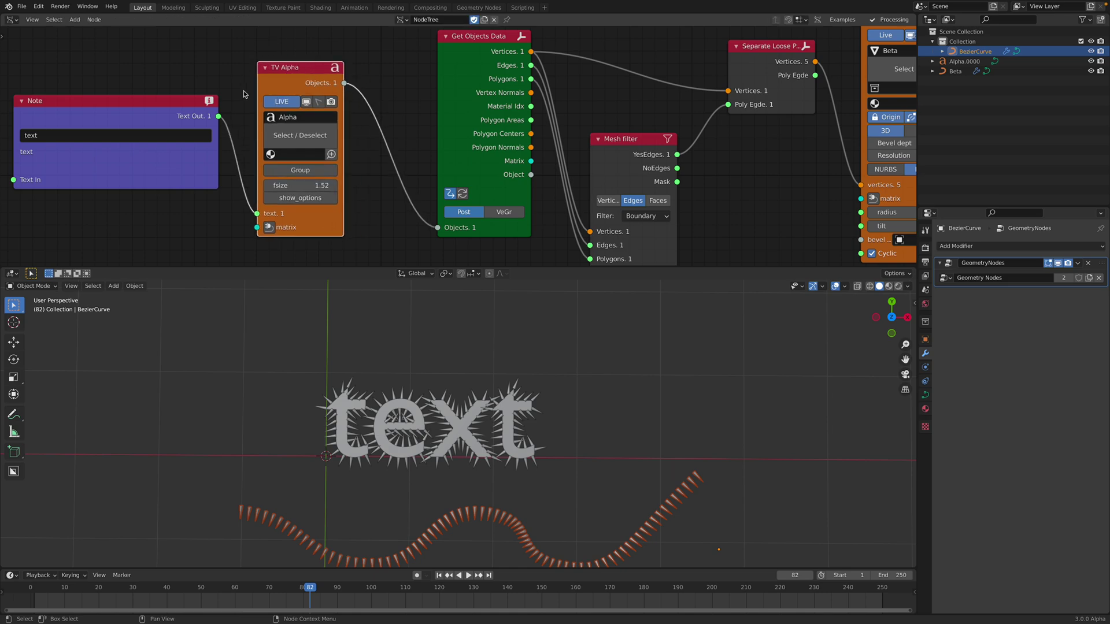
# Select the Alpha.0000 text object and show its object data properties
pyautogui.click(963, 61)
pyautogui.click(926, 396)
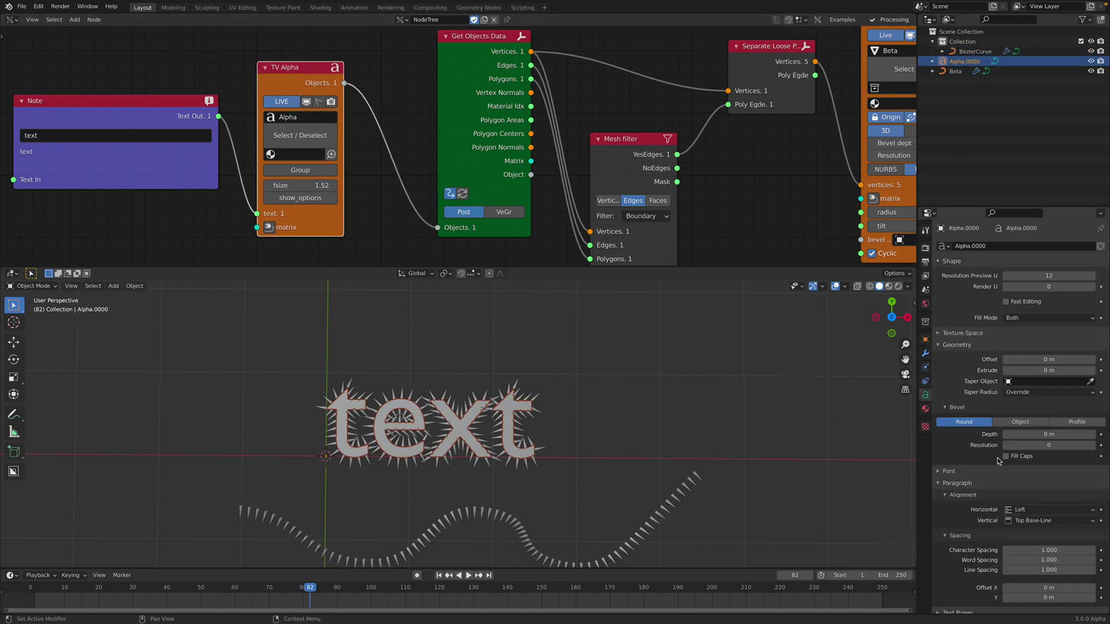
pyautogui.scroll(-1, 375, 136)
pyautogui.moveTo(370, 139); pyautogui.dragTo(351, 141, button='middle')
pyautogui.moveTo(284, 75); pyautogui.dragTo(283, 68)
pyautogui.scroll(-1, 260, 128)
pyautogui.moveTo(298, 116); pyautogui.dragTo(272, 123, button='middle')
pyautogui.scroll(2, 341, 120)
pyautogui.moveTo(373, 96); pyautogui.dragTo(329, 98, button='middle')
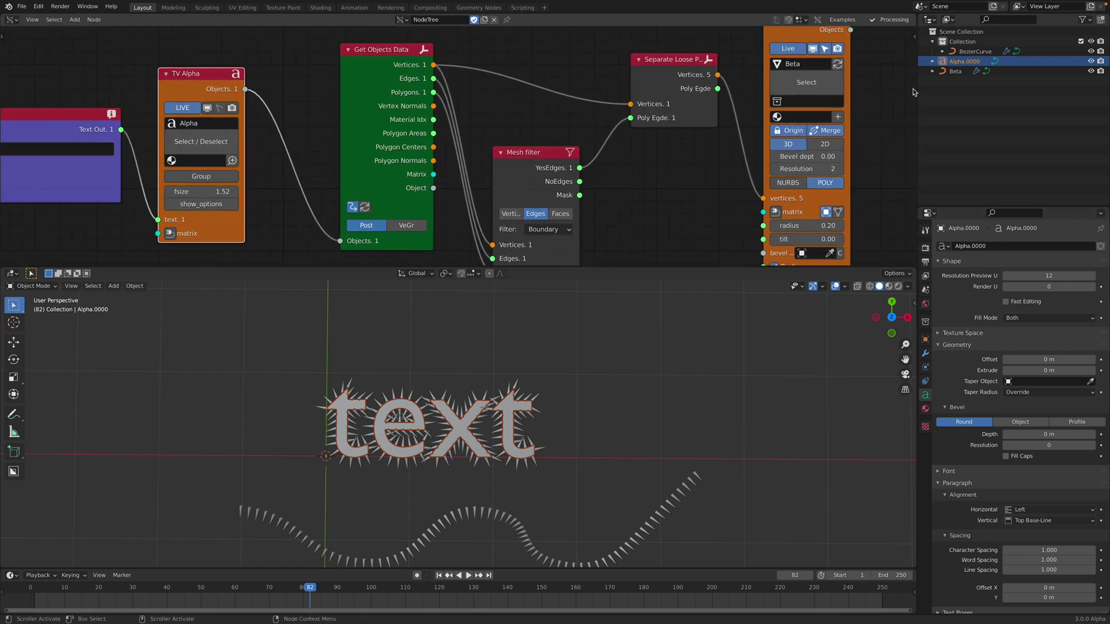
# Move the Mesh filter node higher and shift Separate Loose Parts and Polyline Viewer closer to it
pyautogui.scroll(-1, 381, 132)
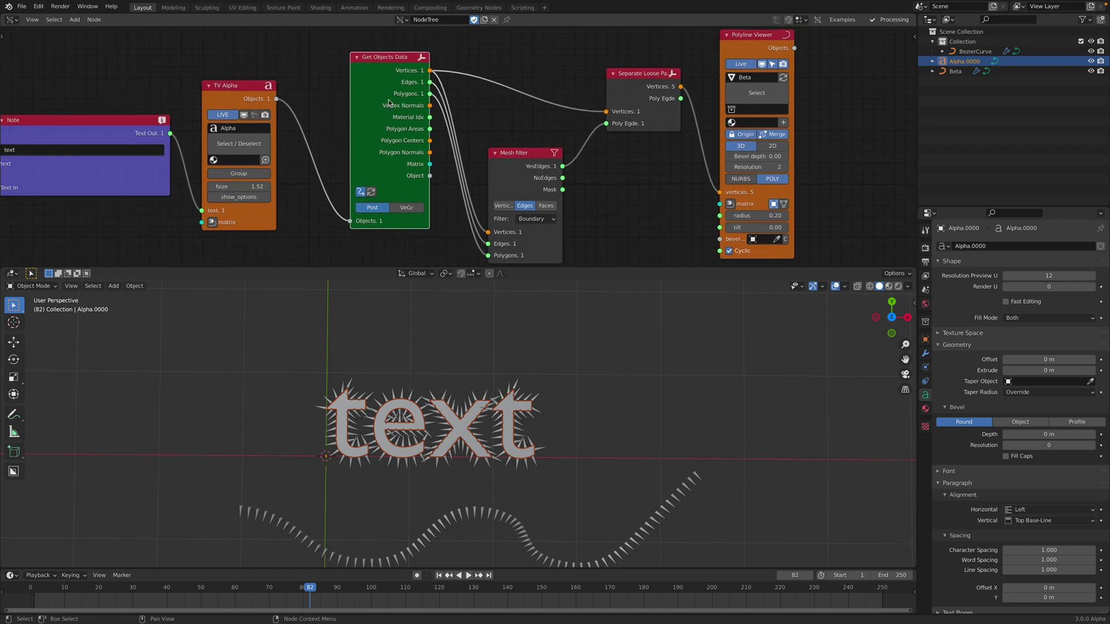
pyautogui.moveTo(395, 115); pyautogui.dragTo(355, 115, button='middle')
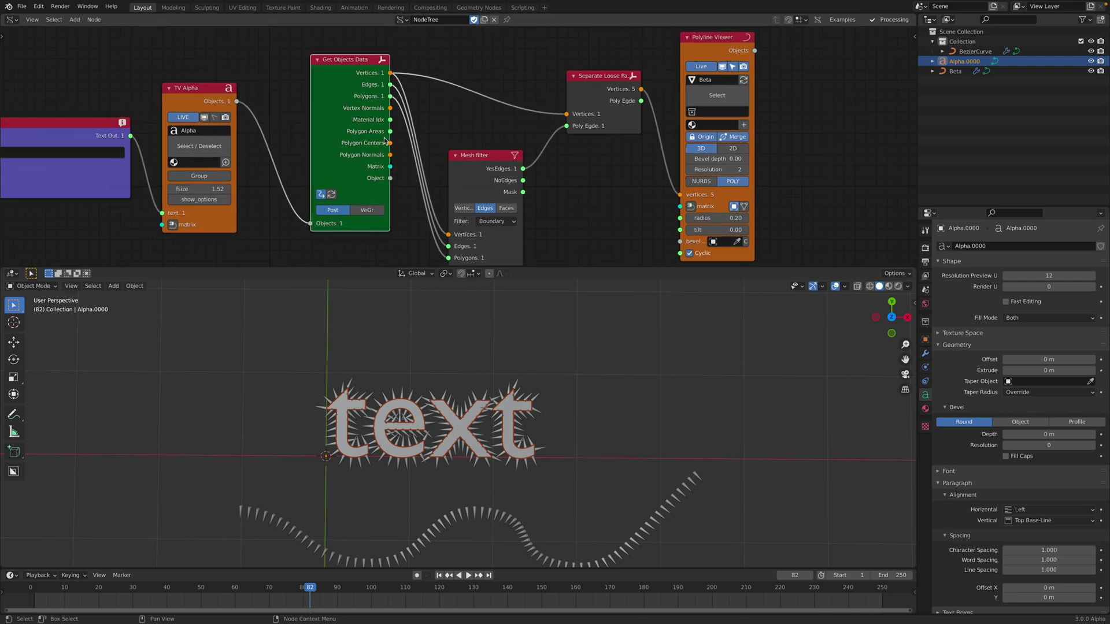
pyautogui.moveTo(460, 154); pyautogui.dragTo(441, 111)
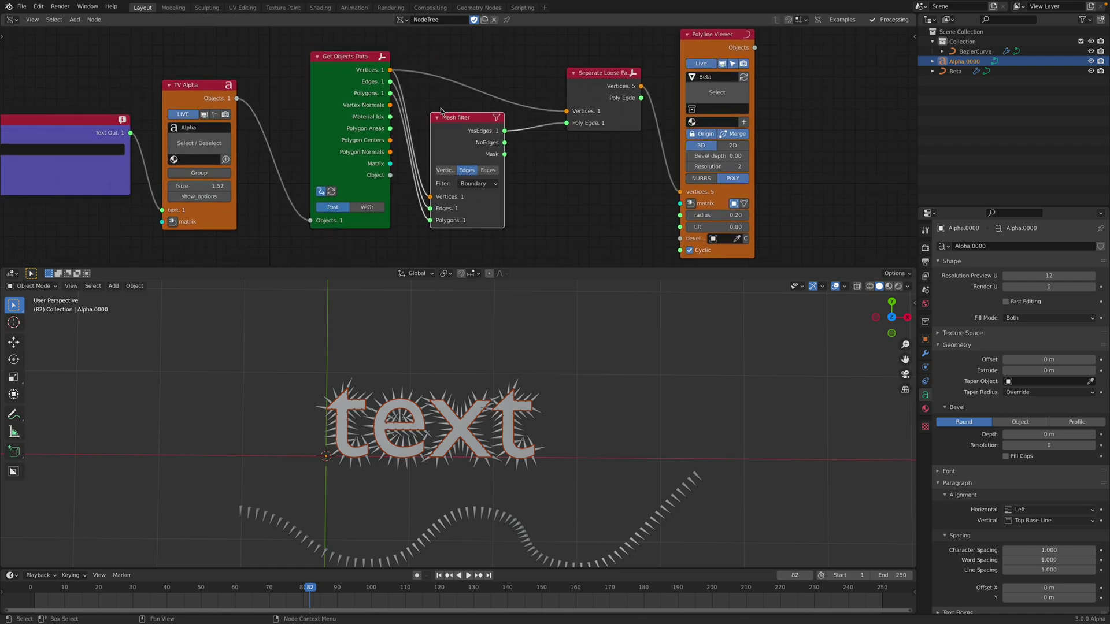
pyautogui.moveTo(586, 89); pyautogui.dragTo(570, 75)
pyautogui.moveTo(427, 71); pyautogui.dragTo(398, 79, button='middle')
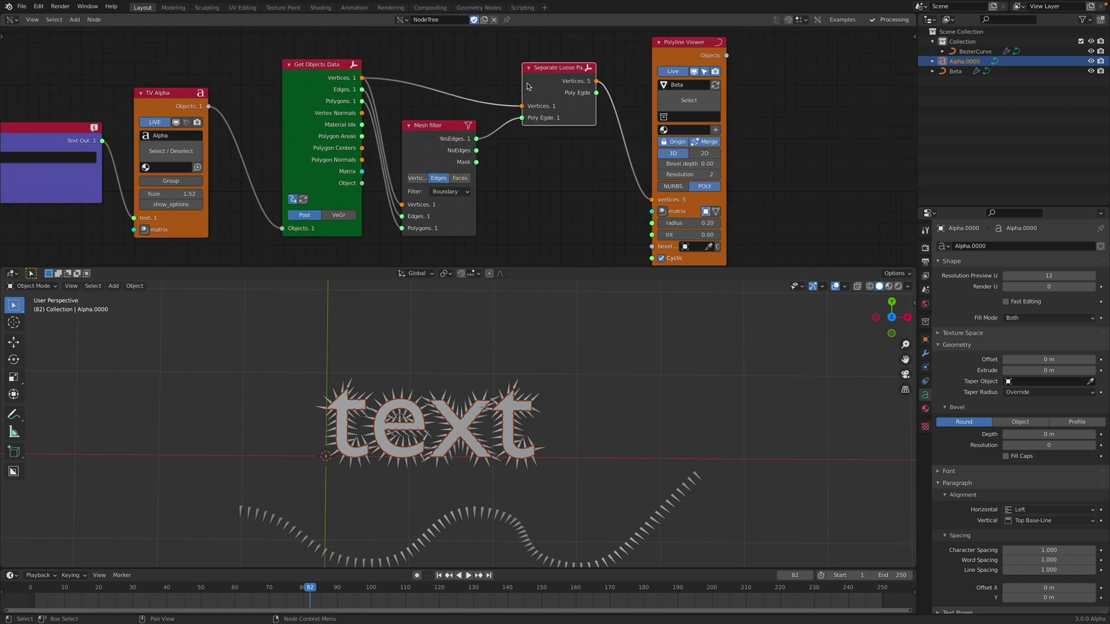
pyautogui.moveTo(683, 53); pyautogui.dragTo(668, 51)
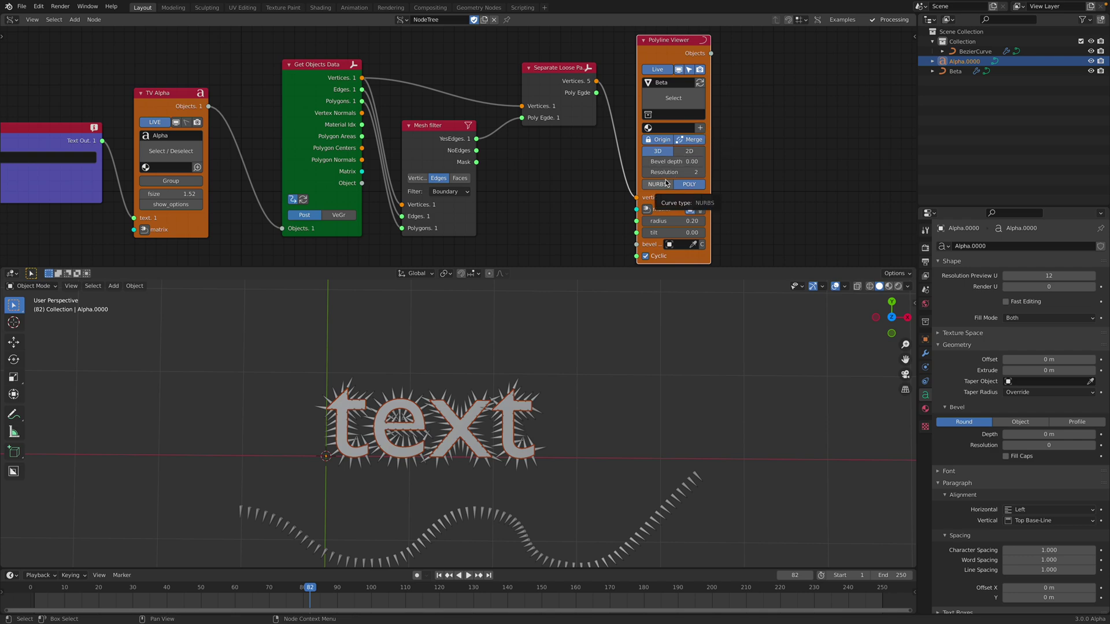
# Nudge the Get Objects Data, Mesh filter and Separate Loose Parts nodes to tidy the middle of the tree
pyautogui.moveTo(433, 129); pyautogui.dragTo(428, 119)
pyautogui.moveTo(308, 65); pyautogui.dragTo(295, 61)
pyautogui.moveTo(433, 118); pyautogui.dragTo(413, 117)
pyautogui.moveTo(539, 71); pyautogui.dragTo(529, 63)
pyautogui.moveTo(407, 115); pyautogui.dragTo(412, 118)
pyautogui.scroll(1, 412, 117)
pyautogui.moveTo(409, 111); pyautogui.dragTo(415, 103, button='middle')
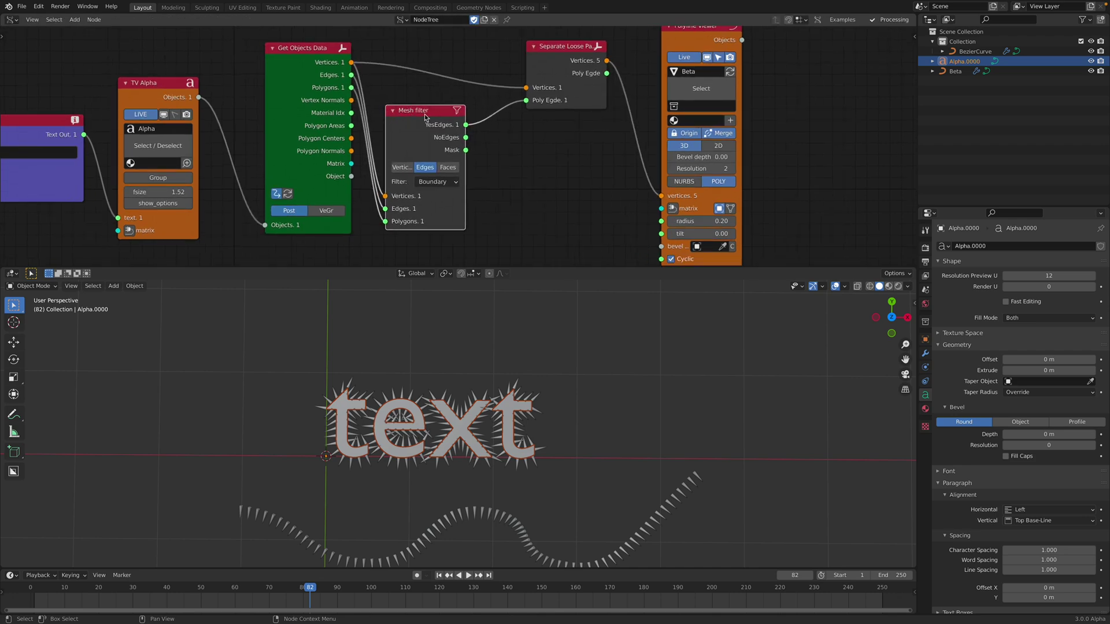
# Try linking Get Objects Data's Edges straight to Separate Loose Parts' Poly Egde input, and restore the link from Mesh filter's YesEdges
pyautogui.moveTo(351, 75); pyautogui.dragTo(526, 100)
pyautogui.scroll(3, 331, 397)
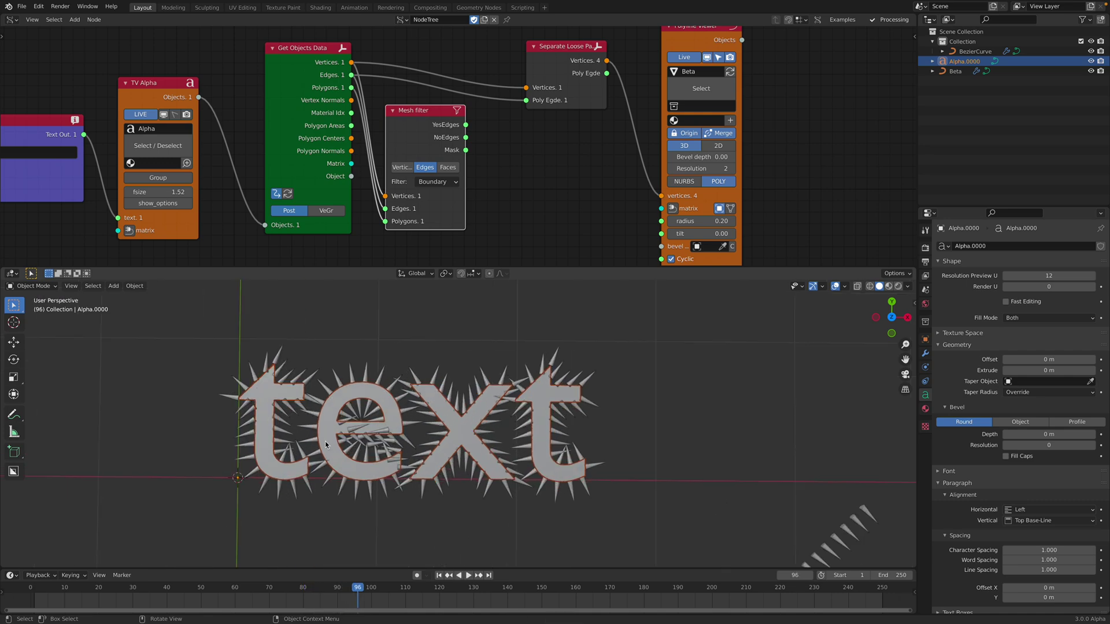
pyautogui.scroll(-2, 355, 422)
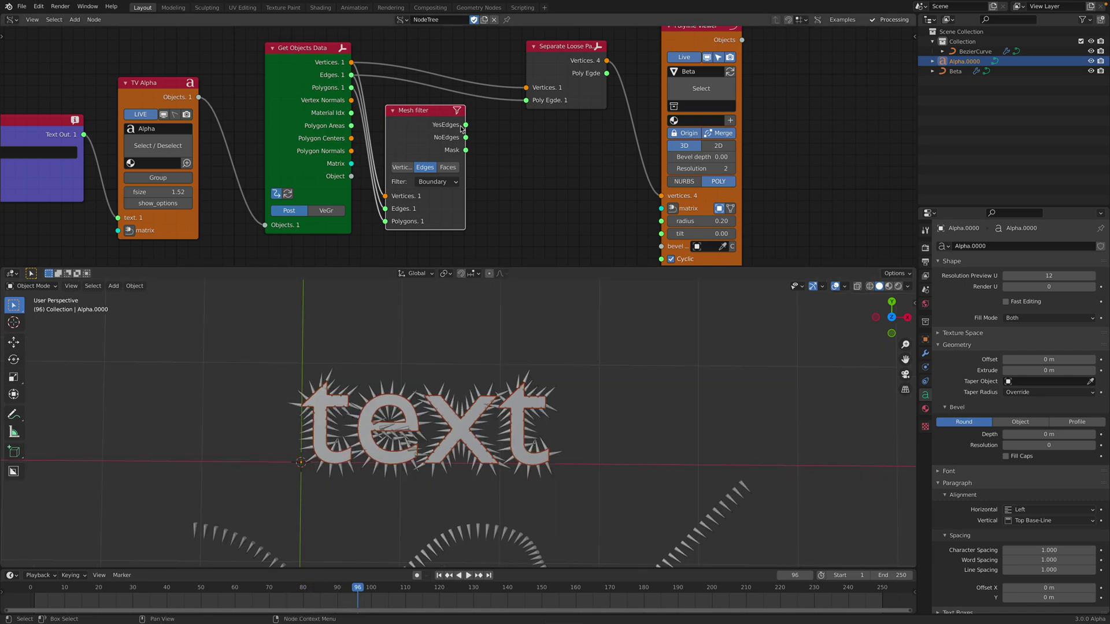
pyautogui.moveTo(512, 111); pyautogui.dragTo(526, 100)
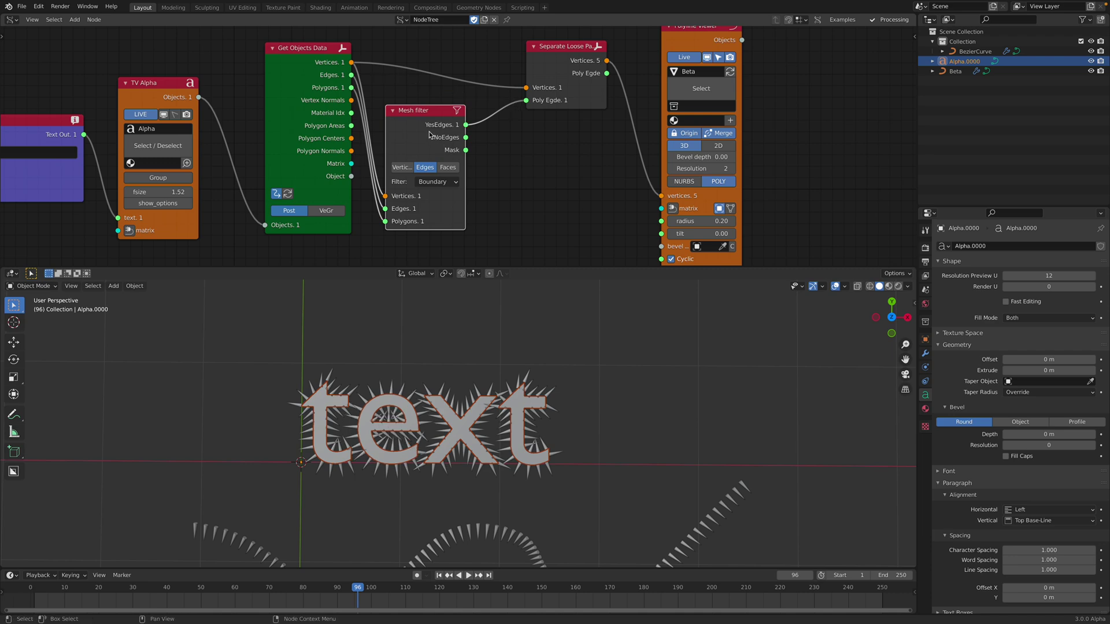
# Move the Polyline Viewer node slightly closer to Separate Loose Parts
pyautogui.scroll(-2, 445, 173)
pyautogui.moveTo(588, 71); pyautogui.dragTo(574, 71)
pyautogui.moveTo(207, 151)
pyautogui.mouseDown(button='middle')
pyautogui.moveTo(302, 141)
pyautogui.moveTo(216, 142)
pyautogui.mouseUp(button='middle')
pyautogui.scroll(-1, 302, 141)
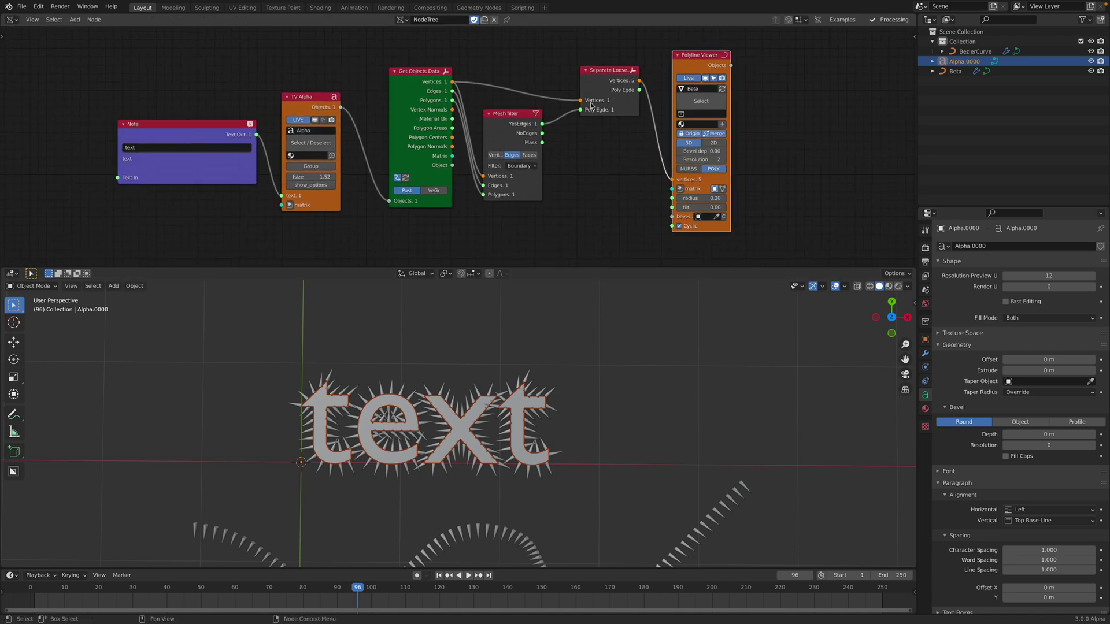
pyautogui.scroll(1, 368, 124)
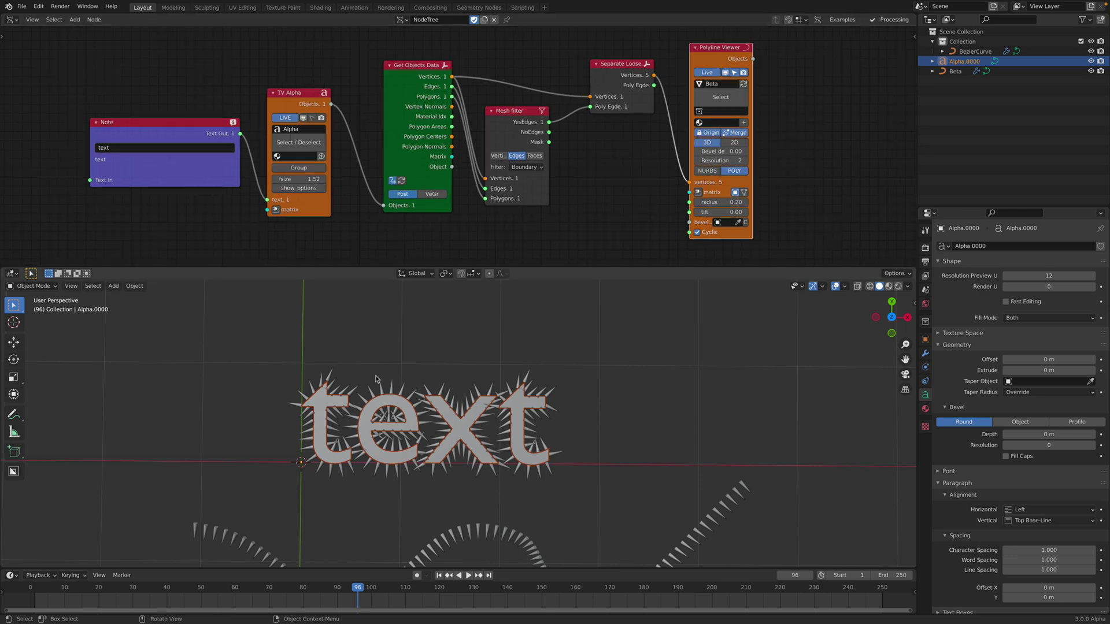
pyautogui.scroll(-2, 459, 390)
pyautogui.keyDown('shift'); pyautogui.moveTo(486, 401); pyautogui.dragTo(553, 385, button='middle'); pyautogui.keyUp('shift')
pyautogui.scroll(2, 585, 353)
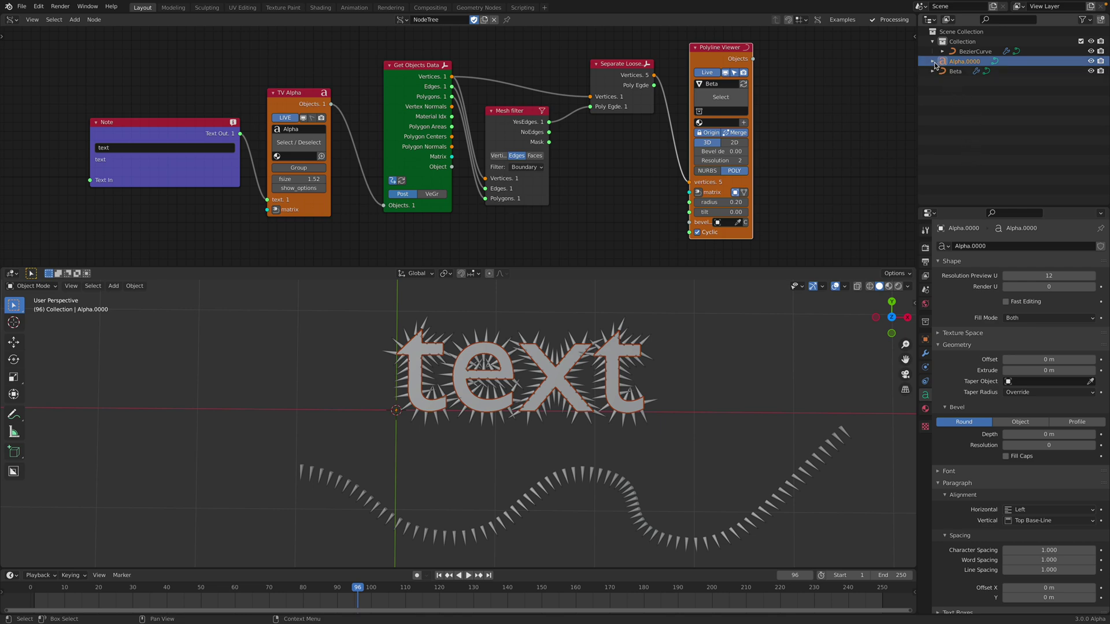
# Attach a Matrix In node to the Polyline Viewer's matrix input and set its Location X to 2.712
pyautogui.keyDown('shift'); pyautogui.moveTo(633, 345); pyautogui.dragTo(566, 357, button='middle'); pyautogui.keyUp('shift')
pyautogui.moveTo(649, 241); pyautogui.dragTo(655, 230, button='middle')
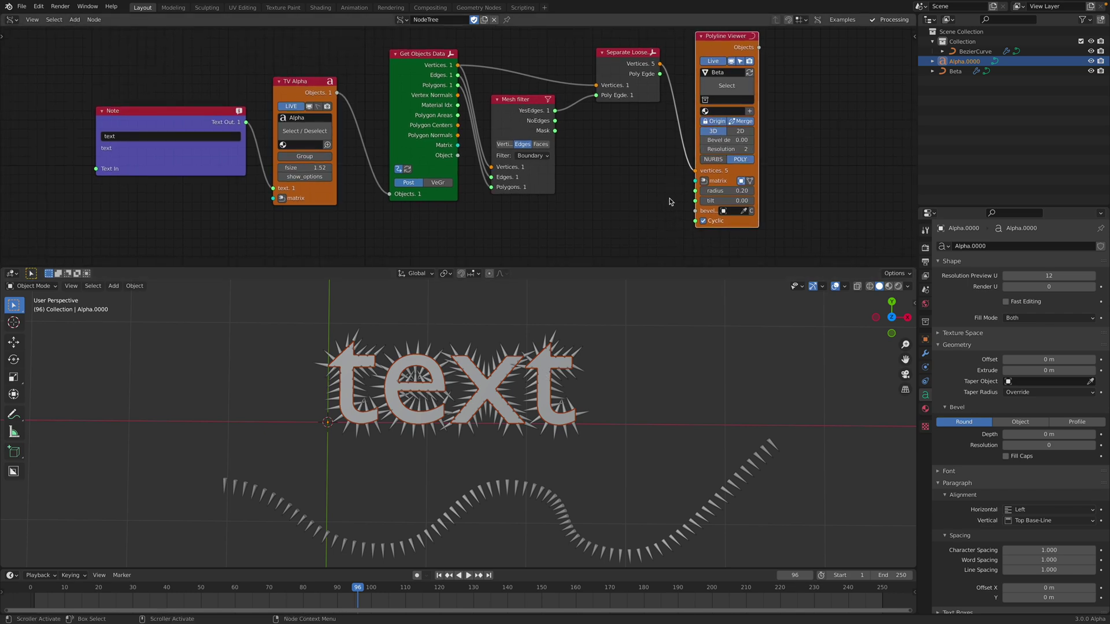
pyautogui.click(703, 180)
pyautogui.click(616, 182)
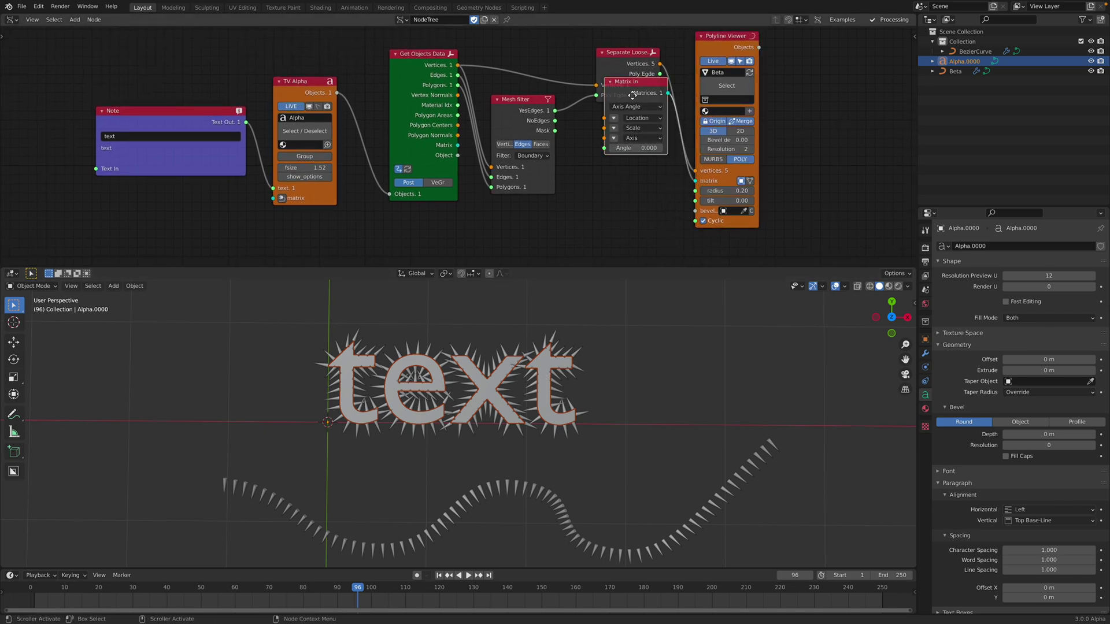
pyautogui.moveTo(629, 97); pyautogui.dragTo(790, 162)
pyautogui.click(607, 161)
pyautogui.keyDown('shift'); pyautogui.moveTo(525, 378); pyautogui.dragTo(487, 386, button='middle'); pyautogui.keyUp('shift')
pyautogui.scroll(1, 487, 386)
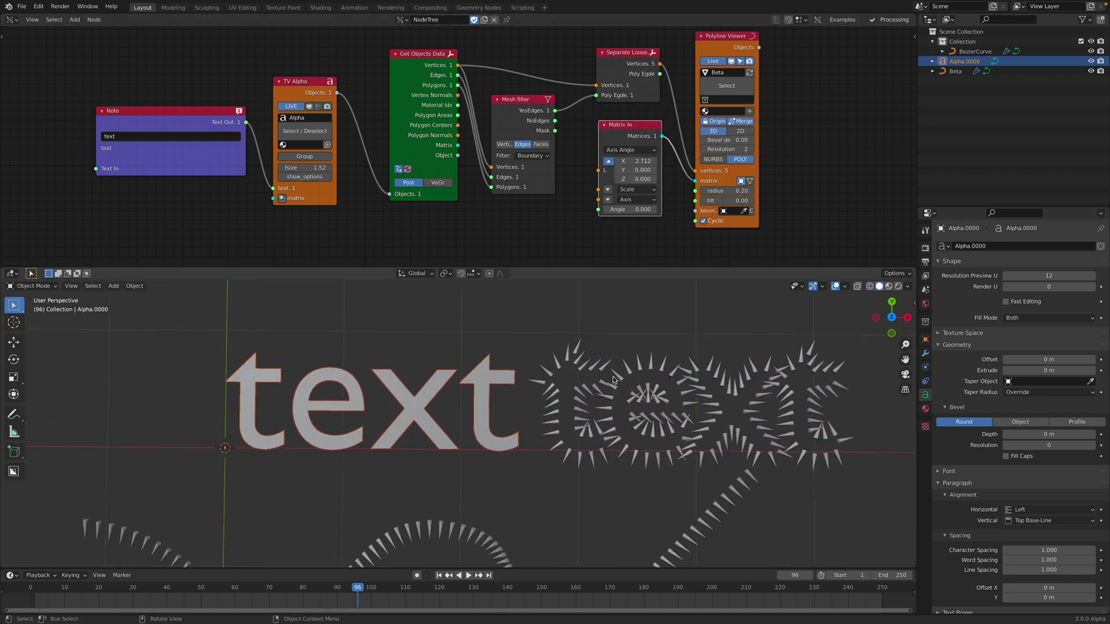
# Select the offset outline curve, switch the node editor to its Geometry Nodes tree, and shift Group Input slightly
pyautogui.click(625, 377)
pyautogui.scroll(1, 647, 374)
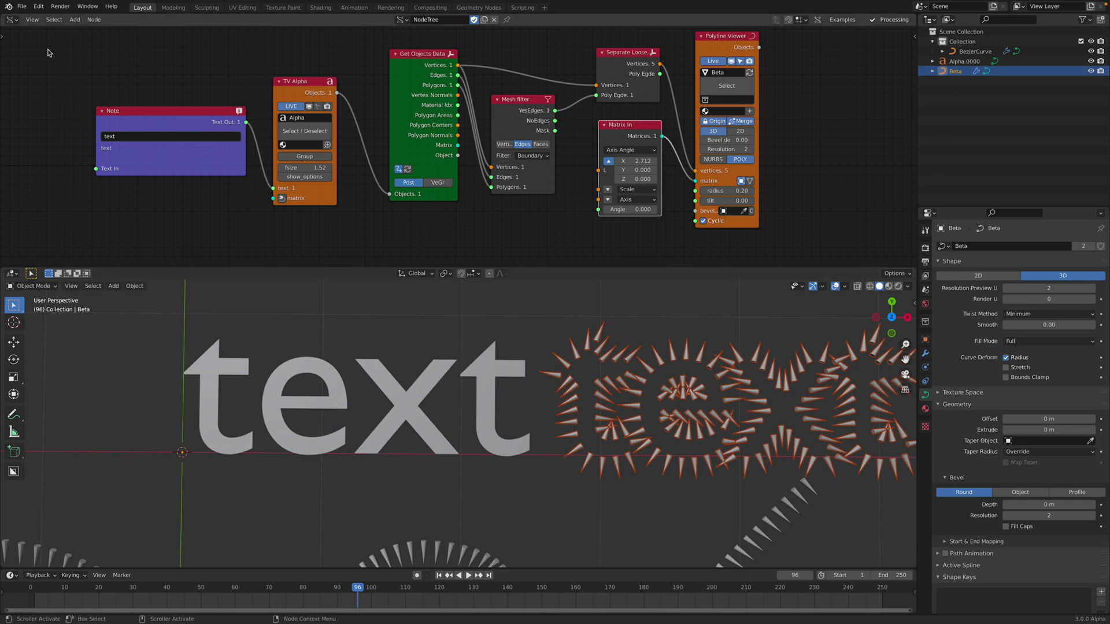
pyautogui.click(12, 19)
pyautogui.click(46, 114)
pyautogui.moveTo(259, 107); pyautogui.dragTo(258, 54, button='middle')
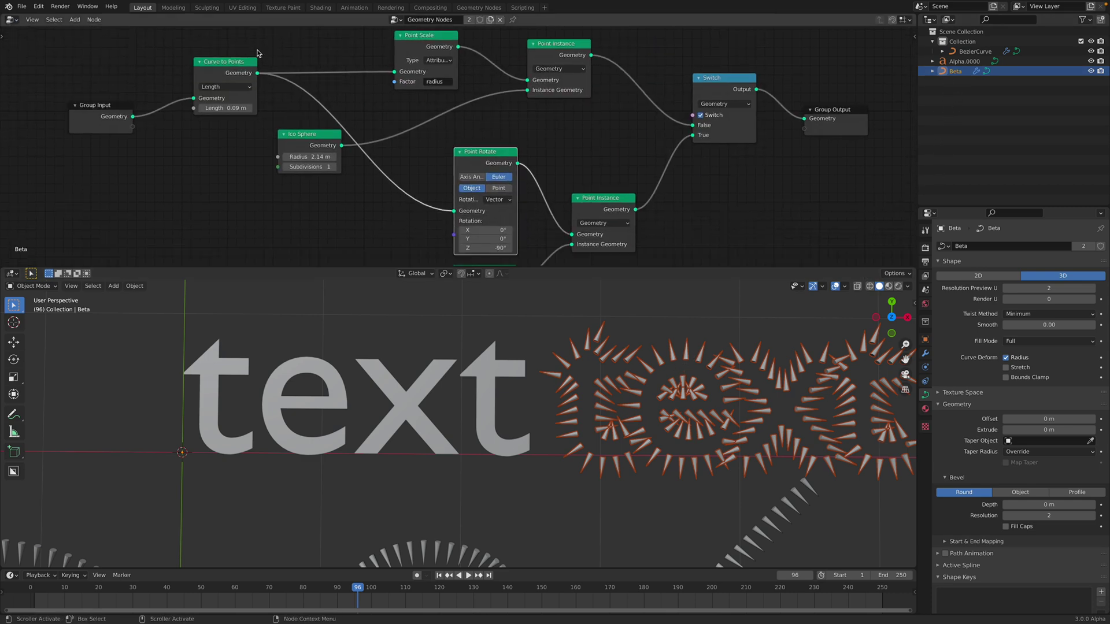
pyautogui.scroll(-2, 249, 60)
pyautogui.moveTo(152, 114); pyautogui.dragTo(163, 104)
pyautogui.moveTo(195, 104); pyautogui.dragTo(288, 113, button='middle')
# Try the Count mode on the Curve to Points node with a count of 58
pyautogui.scroll(3, 289, 113)
pyautogui.scroll(1, 289, 113)
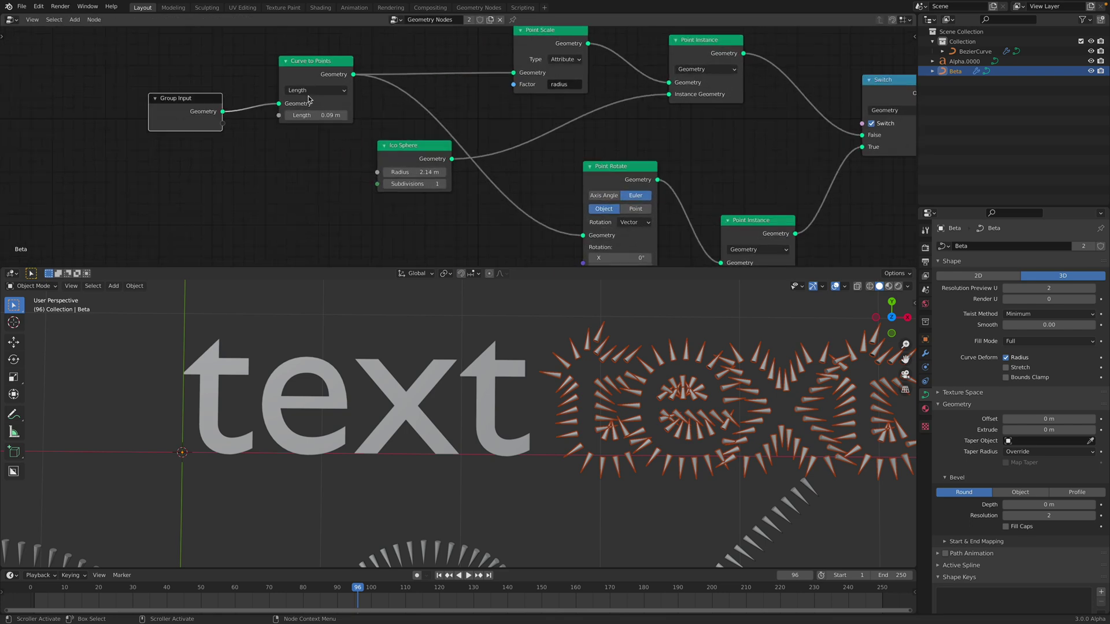
pyautogui.click(303, 90)
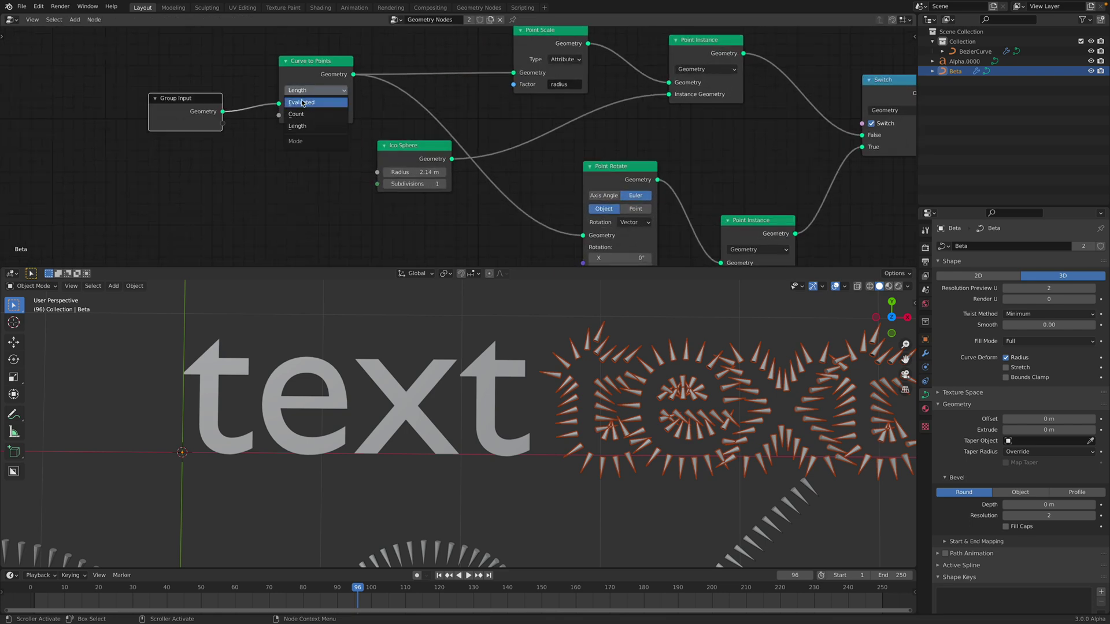
pyautogui.click(296, 114)
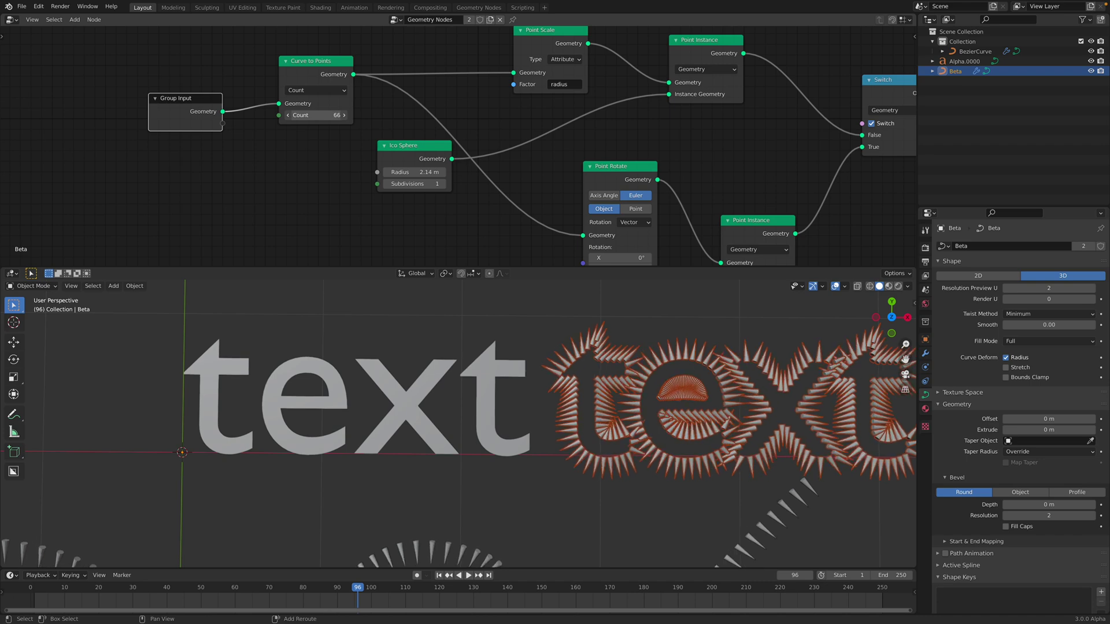
pyautogui.scroll(-2, 463, 317)
pyautogui.scroll(-2, 454, 368)
pyautogui.moveTo(332, 116); pyautogui.dragTo(300, 115)
pyautogui.moveTo(362, 161); pyautogui.dragTo(339, 161, button='middle')
pyautogui.scroll(1, 324, 153)
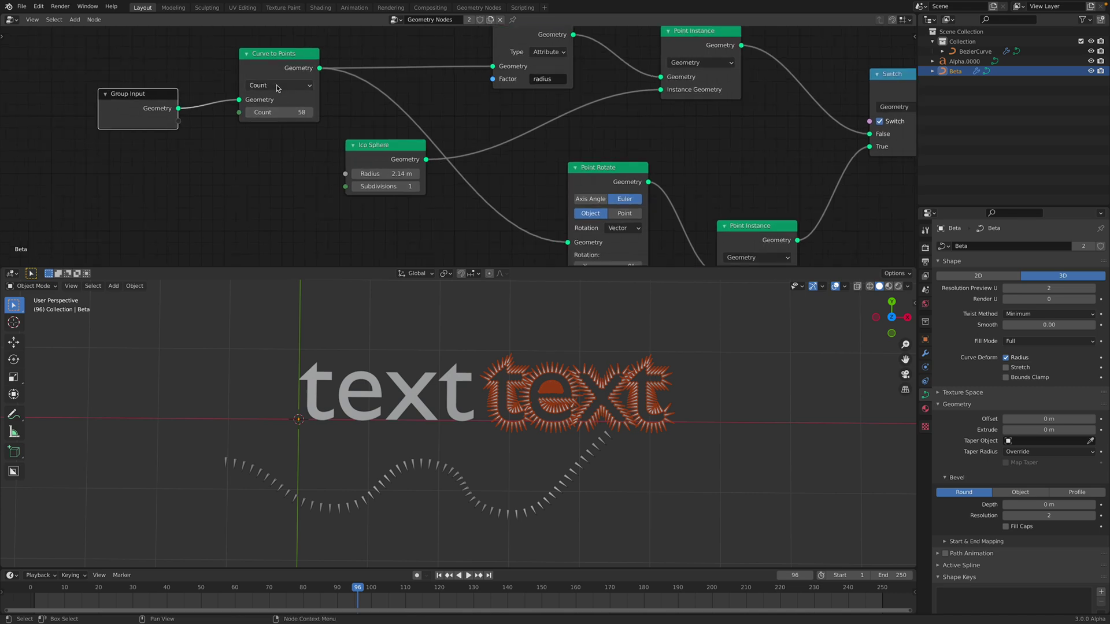
# Set Curve to Points to Length mode with a length of 0.05 m
pyautogui.click(278, 86)
pyautogui.click(275, 124)
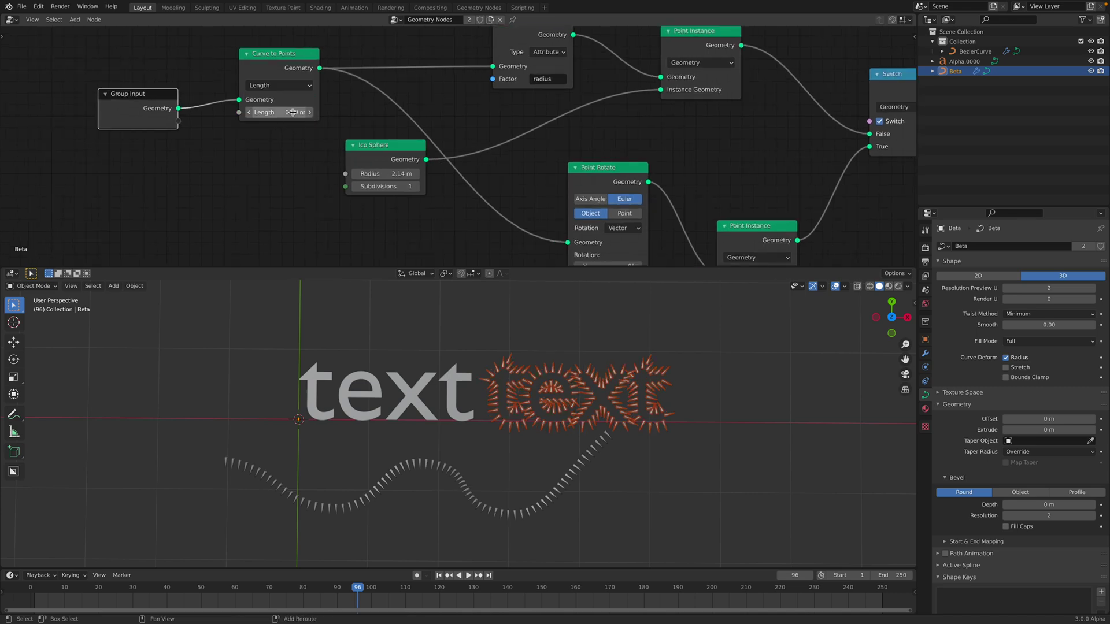
pyautogui.moveTo(289, 112); pyautogui.dragTo(257, 112)
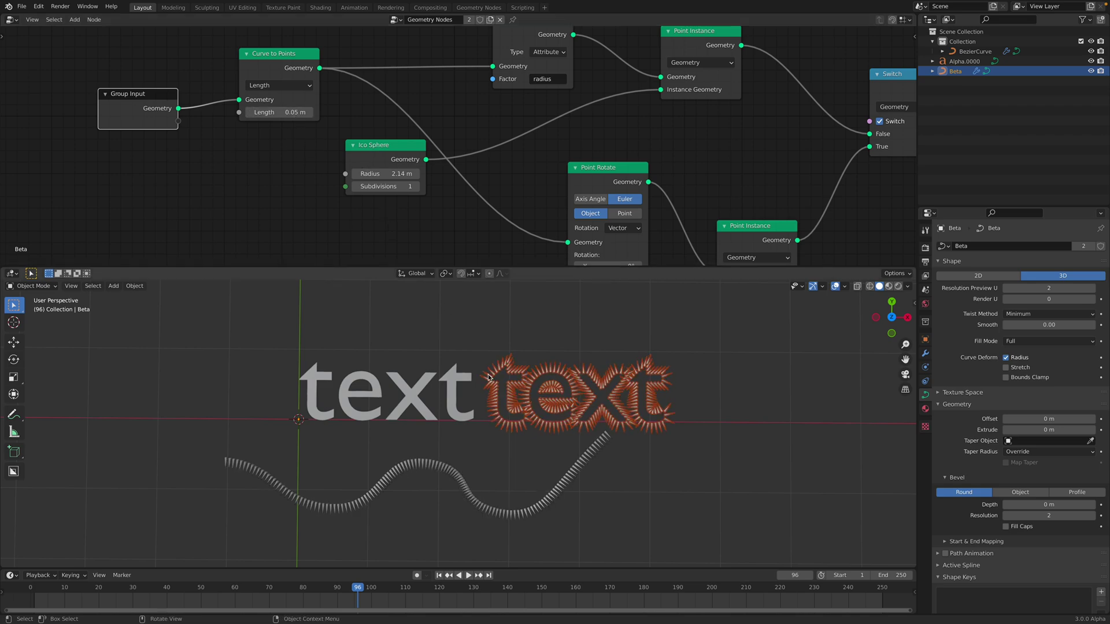
# Enlarge the node editor area downward and move the lower Point Instance node slightly higher
pyautogui.scroll(1, 532, 370)
pyautogui.moveTo(633, 252); pyautogui.dragTo(548, 181, button='middle')
pyautogui.scroll(-1, 548, 182)
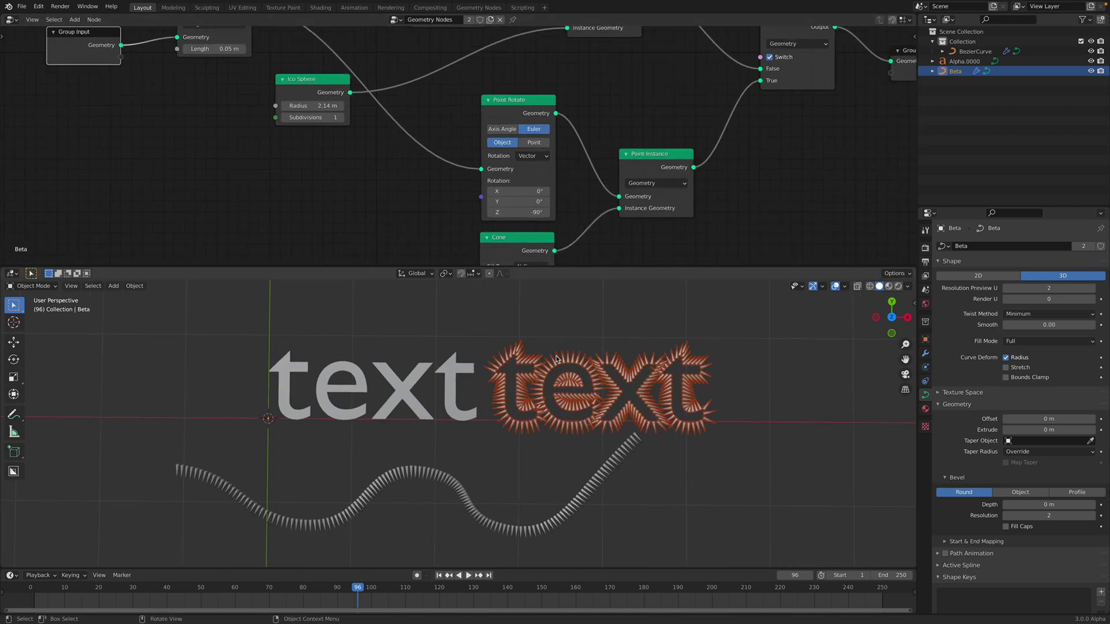
pyautogui.moveTo(525, 253); pyautogui.dragTo(535, 203, button='middle')
pyautogui.moveTo(621, 267); pyautogui.dragTo(607, 415)
pyautogui.moveTo(660, 207); pyautogui.dragTo(629, 271, button='middle')
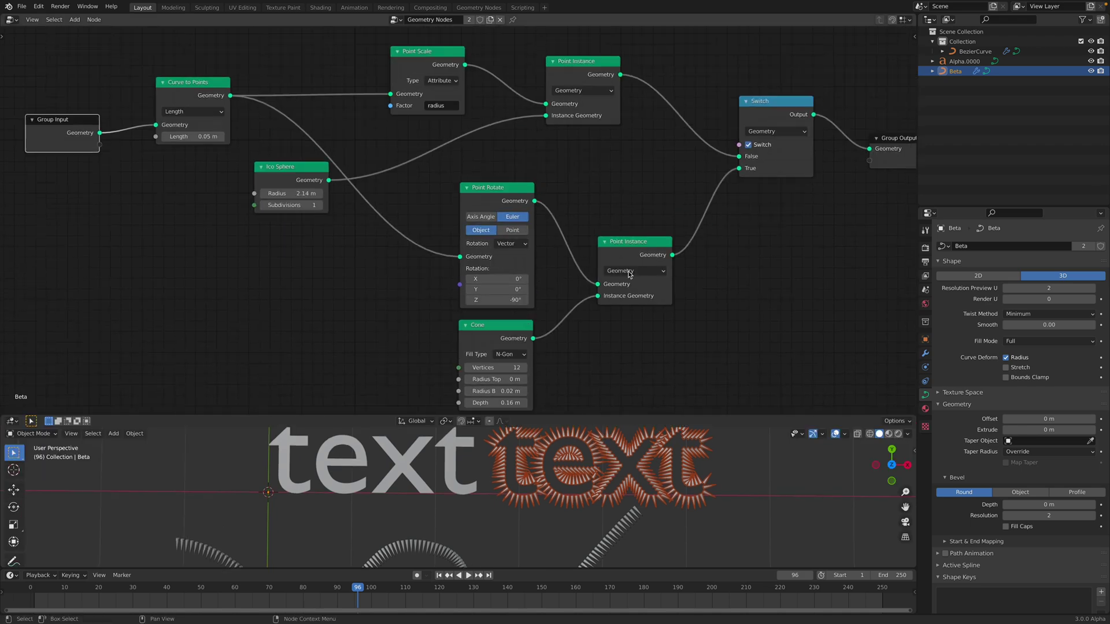
pyautogui.moveTo(652, 246); pyautogui.dragTo(648, 224)
# Give the Cone node 8 vertices, a top radius of 0.06 m and a bottom radius of 0 m
pyautogui.moveTo(563, 297); pyautogui.dragTo(603, 200, button='middle')
pyautogui.scroll(1, 564, 260)
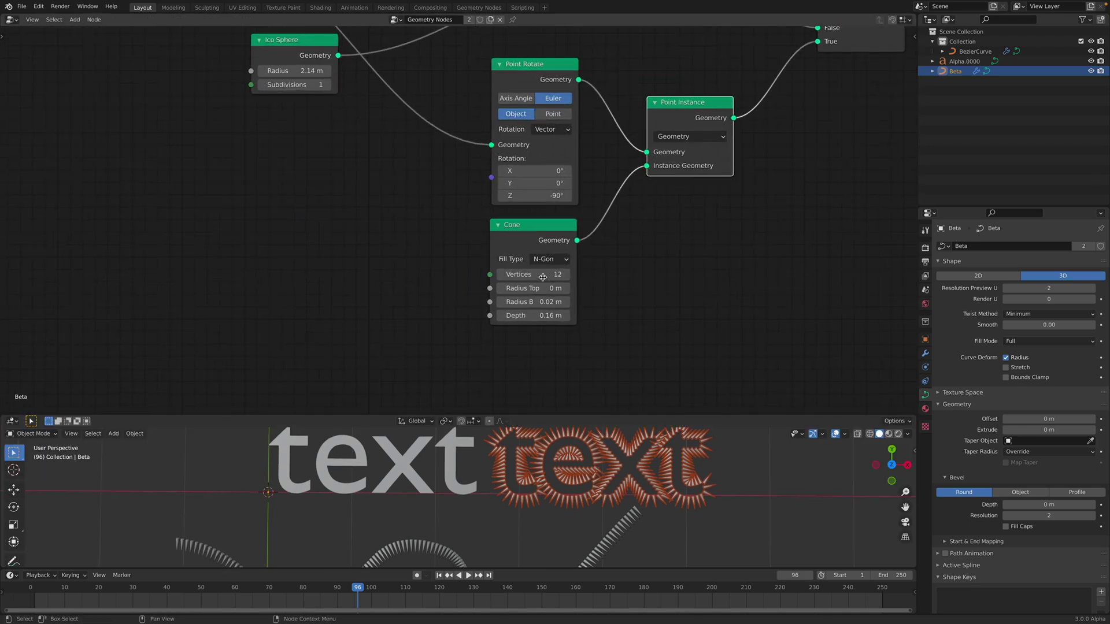
pyautogui.write('8')
pyautogui.press('Return')
pyautogui.moveTo(542, 288)
pyautogui.mouseDown()
pyautogui.moveTo(551, 302)
pyautogui.moveTo(532, 302)
pyautogui.mouseUp()
pyautogui.keyDown('shift'); pyautogui.moveTo(552, 463); pyautogui.dragTo(519, 506, button='middle'); pyautogui.keyUp('shift')
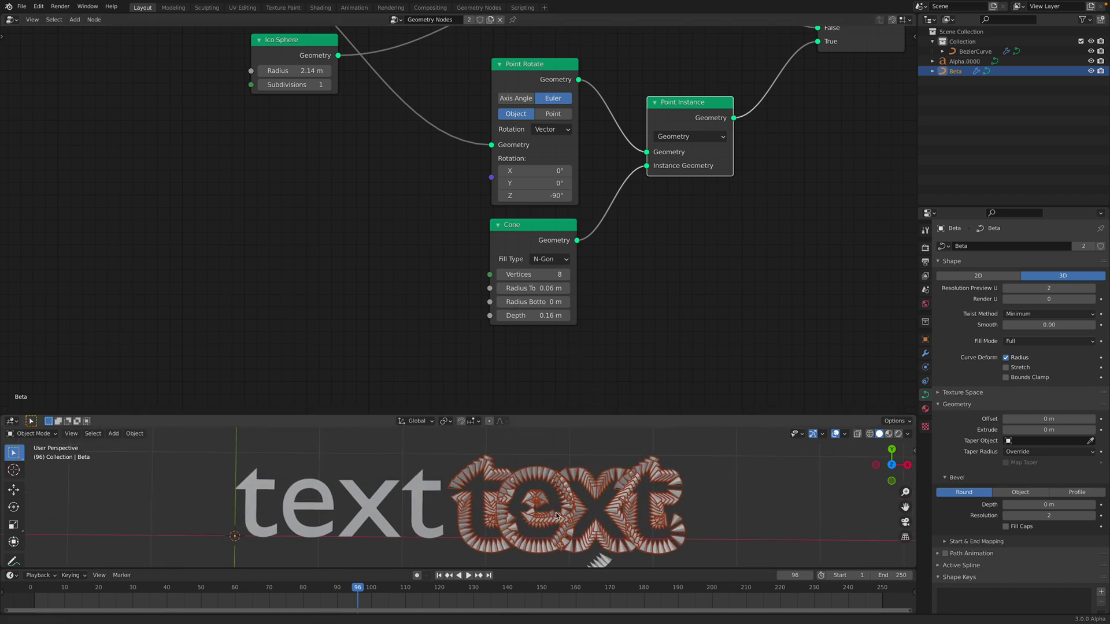
# Set the Point Rotate node's Z rotation to -87.5°
pyautogui.moveTo(546, 199); pyautogui.dragTo(539, 230, button='middle')
pyautogui.moveTo(536, 229); pyautogui.dragTo(543, 226)
pyautogui.press('Return')
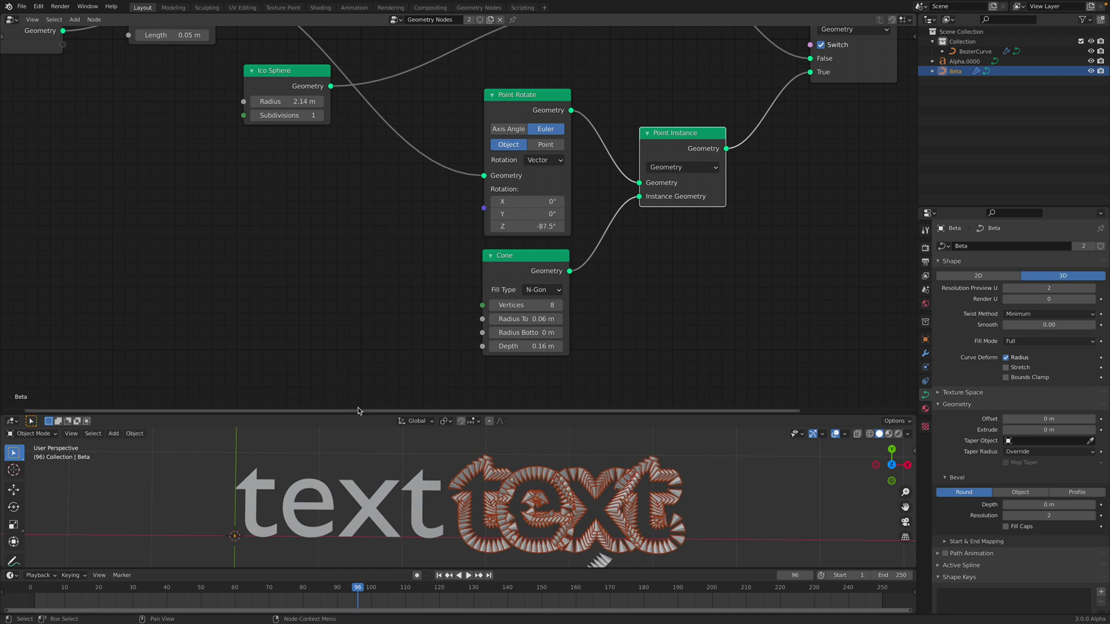
# Enlarge the 3D viewport, move the wavy BezierCurve under the text, and enter Edit Mode on it
pyautogui.moveTo(359, 414); pyautogui.dragTo(361, 215)
pyautogui.keyDown('shift'); pyautogui.moveTo(399, 468); pyautogui.dragTo(422, 411, button='middle'); pyautogui.keyUp('shift')
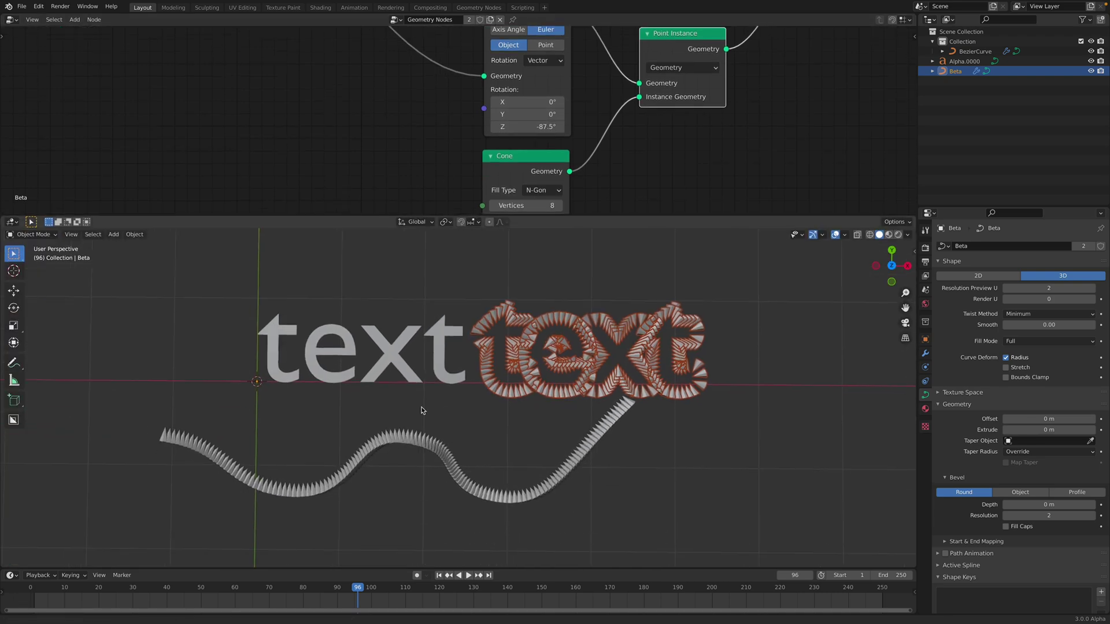
pyautogui.click(420, 448)
pyautogui.press('g')
pyautogui.click(589, 478)
pyautogui.press('Tab')
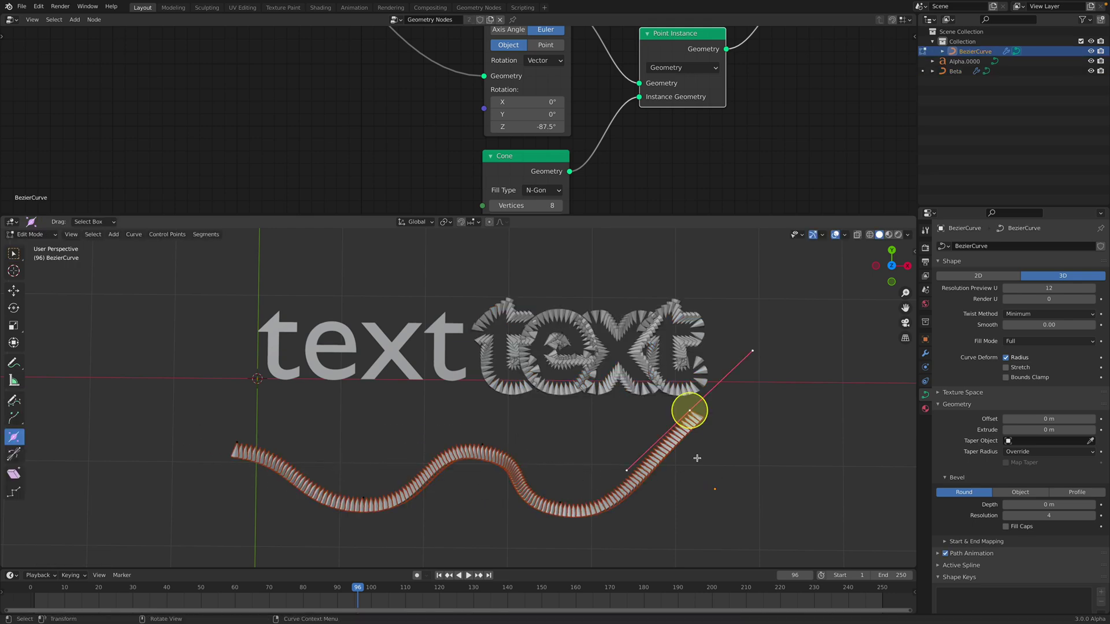
# Move and rotate the BezierCurve's right end control point, then select its left end point
pyautogui.press('g')
pyautogui.click(766, 401)
pyautogui.press('r')
pyautogui.click(742, 423)
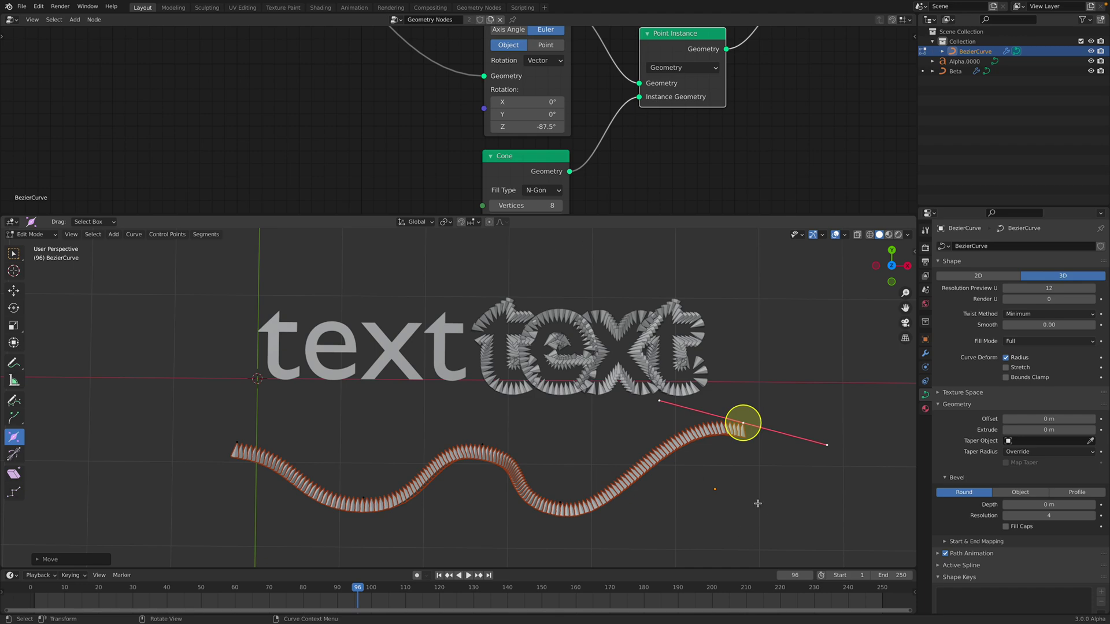
pyautogui.click(239, 442)
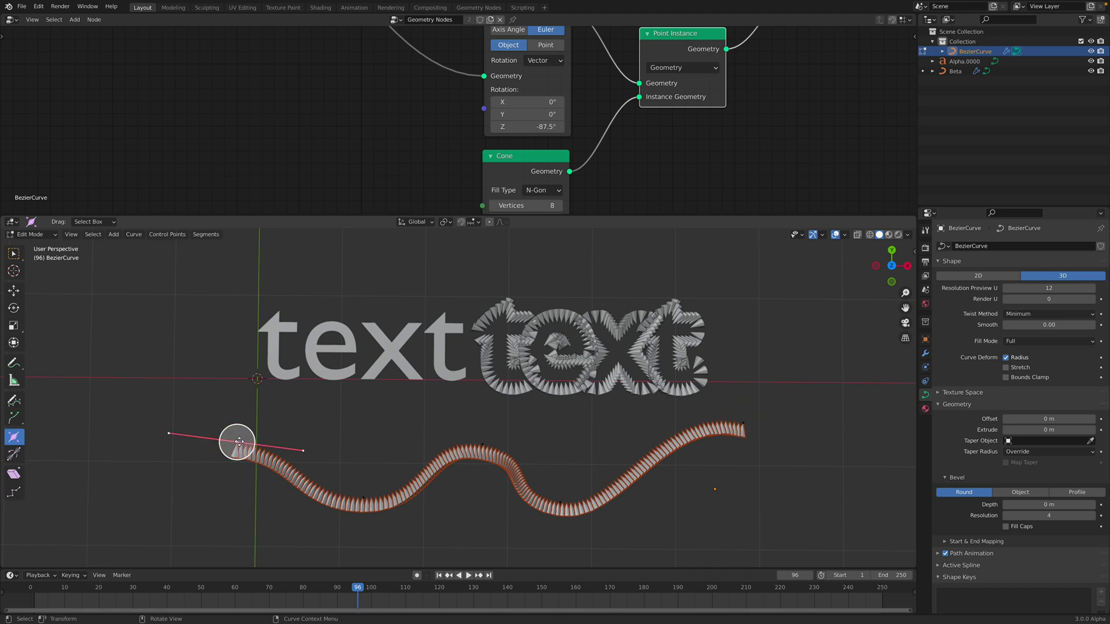
# Enlarge the node editor and set the Point Rotate node's Z rotation to 0°
pyautogui.moveTo(524, 216); pyautogui.dragTo(459, 318)
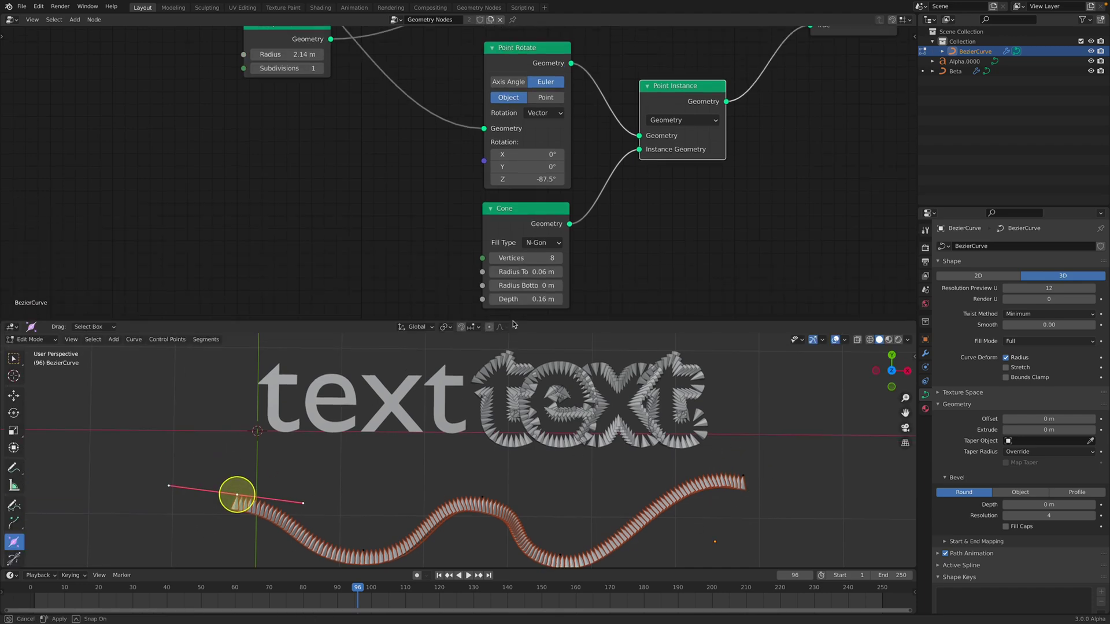
pyautogui.scroll(-1, 452, 169)
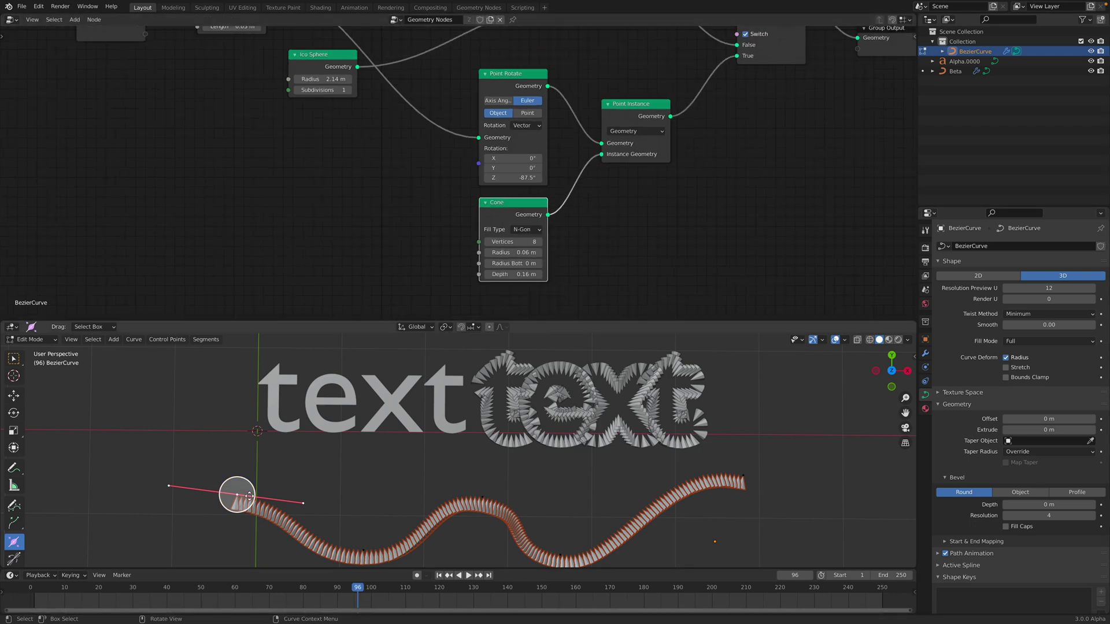
pyautogui.scroll(1, 681, 480)
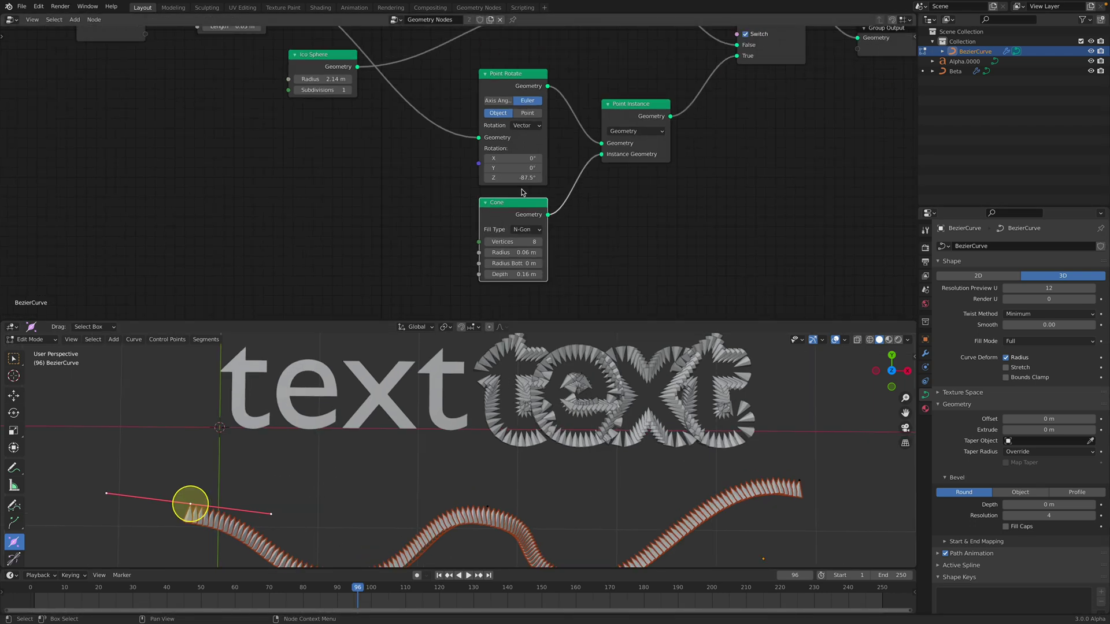
pyautogui.write('0')
pyautogui.press('Return')
# Examine how the cones follow the wavy curve and the text outlines from several angles
pyautogui.keyDown('shift'); pyautogui.moveTo(547, 506); pyautogui.dragTo(540, 449, button='middle'); pyautogui.keyUp('shift')
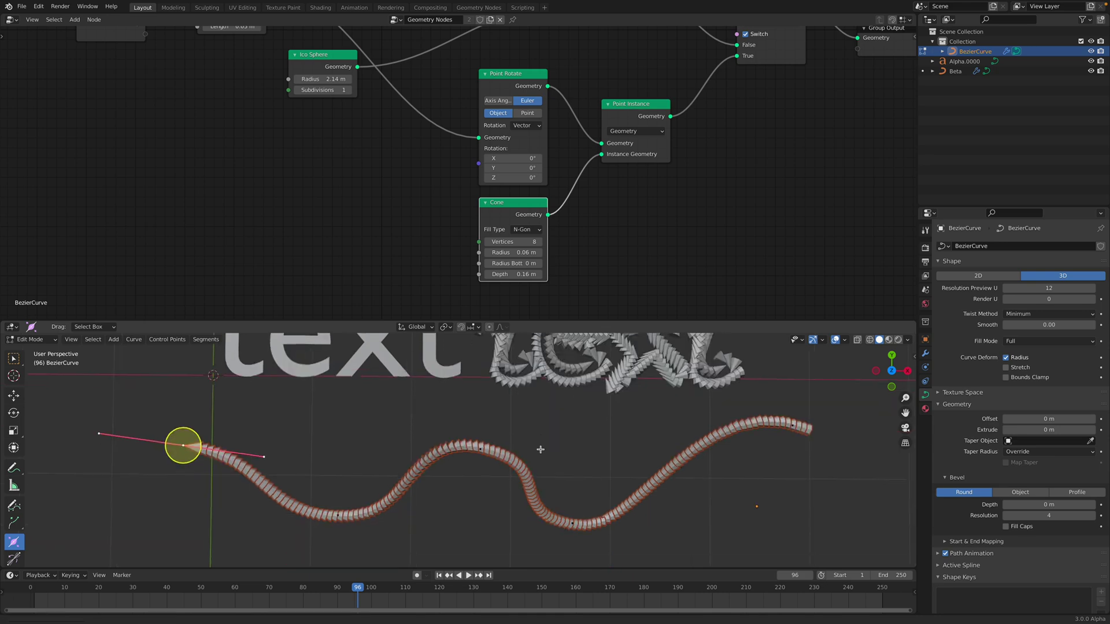
pyautogui.moveTo(224, 453); pyautogui.dragTo(639, 399, button='middle')
pyautogui.moveTo(326, 485); pyautogui.dragTo(433, 520, button='middle')
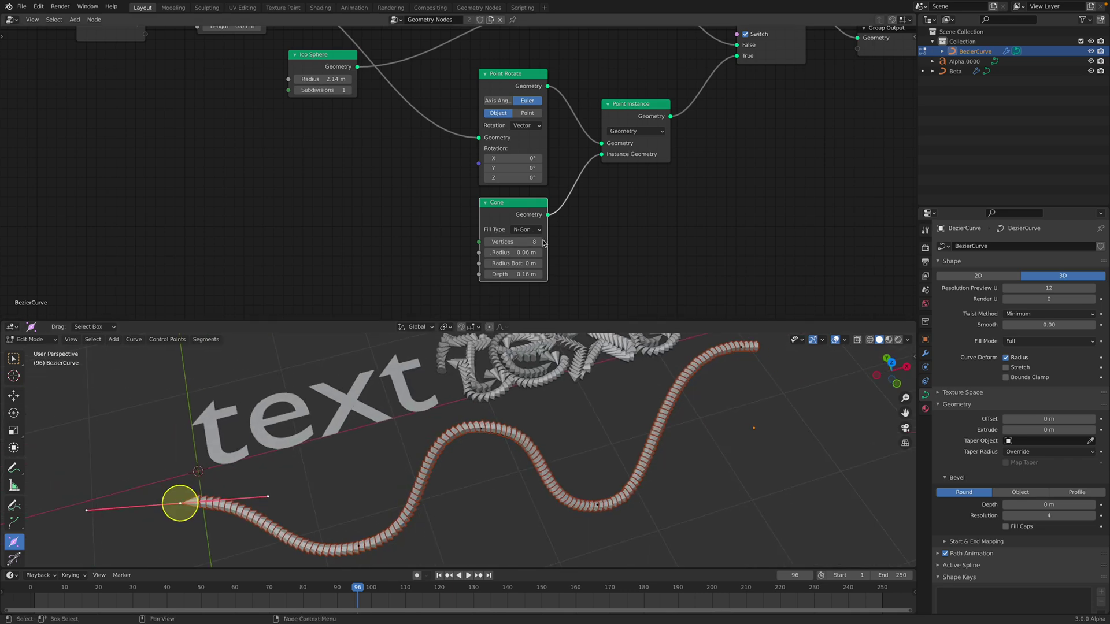
pyautogui.moveTo(477, 485); pyautogui.dragTo(451, 456, button='middle')
pyautogui.keyDown('shift'); pyautogui.moveTo(601, 381); pyautogui.dragTo(466, 460, button='middle'); pyautogui.keyUp('shift')
pyautogui.scroll(2, 467, 461)
pyautogui.moveTo(555, 407); pyautogui.dragTo(544, 433, button='middle')
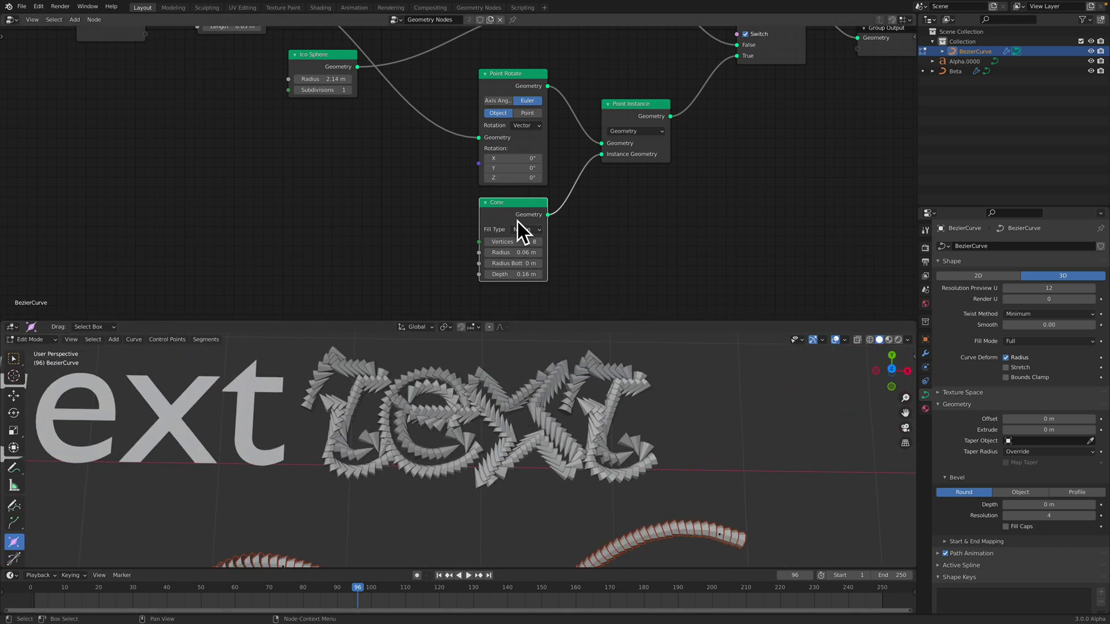
# Set the Cone node's top radius to 0.04 m
pyautogui.scroll(3, 517, 238)
pyautogui.moveTo(517, 240); pyautogui.dragTo(530, 219, button='middle')
pyautogui.moveTo(525, 234)
pyautogui.keyDown('shift'); pyautogui.mouseDown()
pyautogui.moveTo(511, 233)
pyautogui.moveTo(526, 234)
pyautogui.mouseUp(); pyautogui.keyUp('shift')
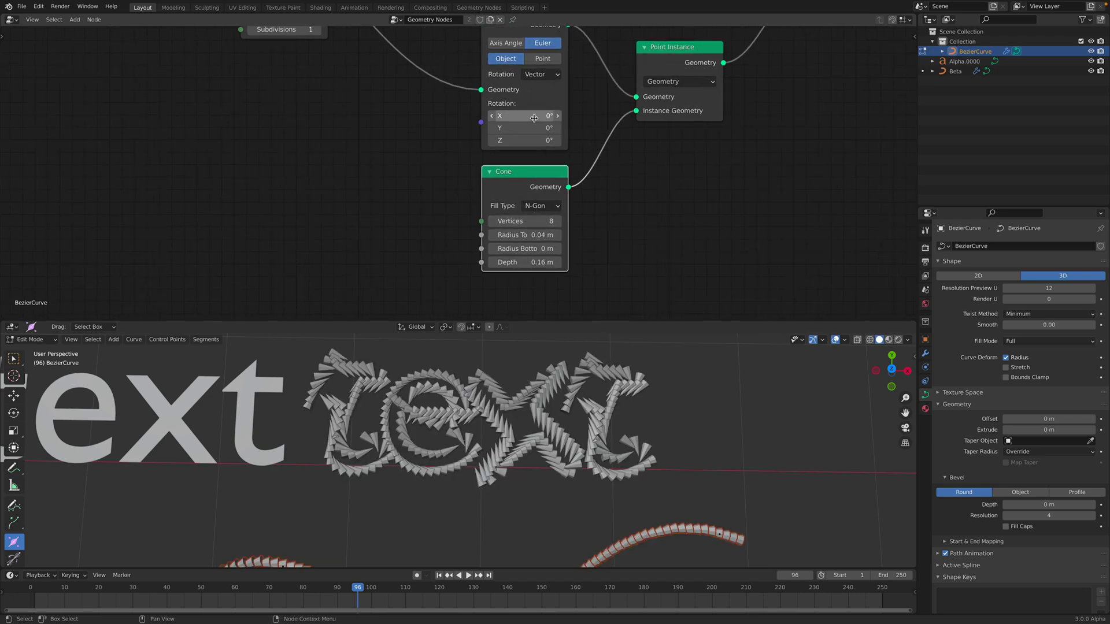
# Try other rotations on the Point Rotate node, ending with X and Y at 0° and Z at 89.9°
pyautogui.moveTo(525, 116)
pyautogui.mouseDown()
pyautogui.moveTo(534, 116)
pyautogui.moveTo(511, 115)
pyautogui.moveTo(560, 128)
pyautogui.moveTo(520, 128)
pyautogui.moveTo(550, 141)
pyautogui.moveTo(523, 140)
pyautogui.moveTo(541, 128)
pyautogui.mouseUp()
pyautogui.press('Return')
pyautogui.write('0')
pyautogui.press('Return')
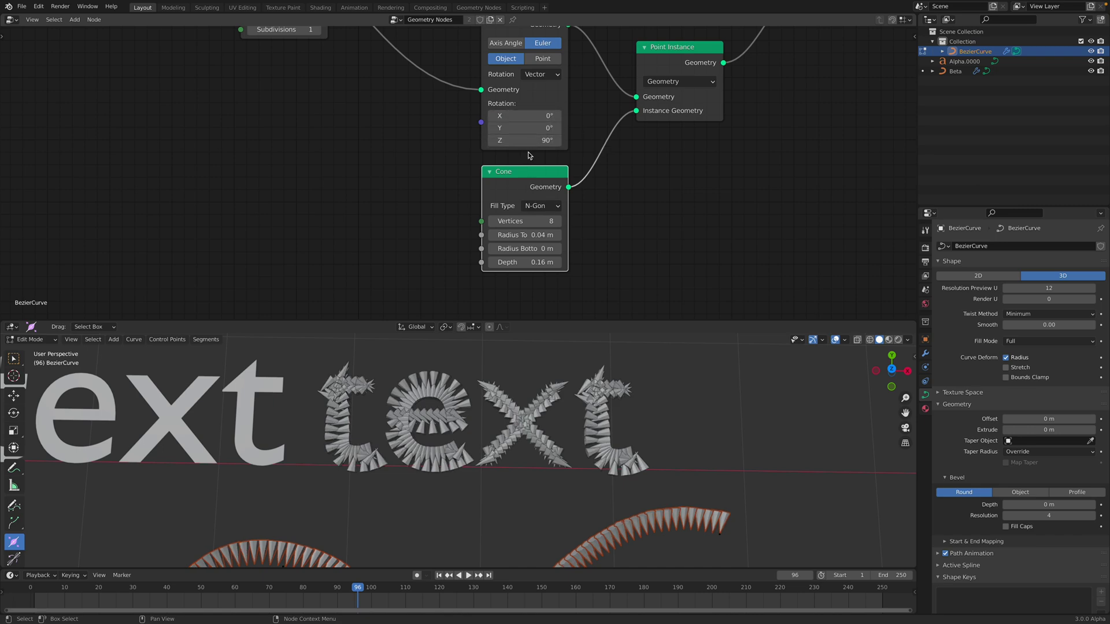
pyautogui.moveTo(524, 141); pyautogui.dragTo(523, 140)
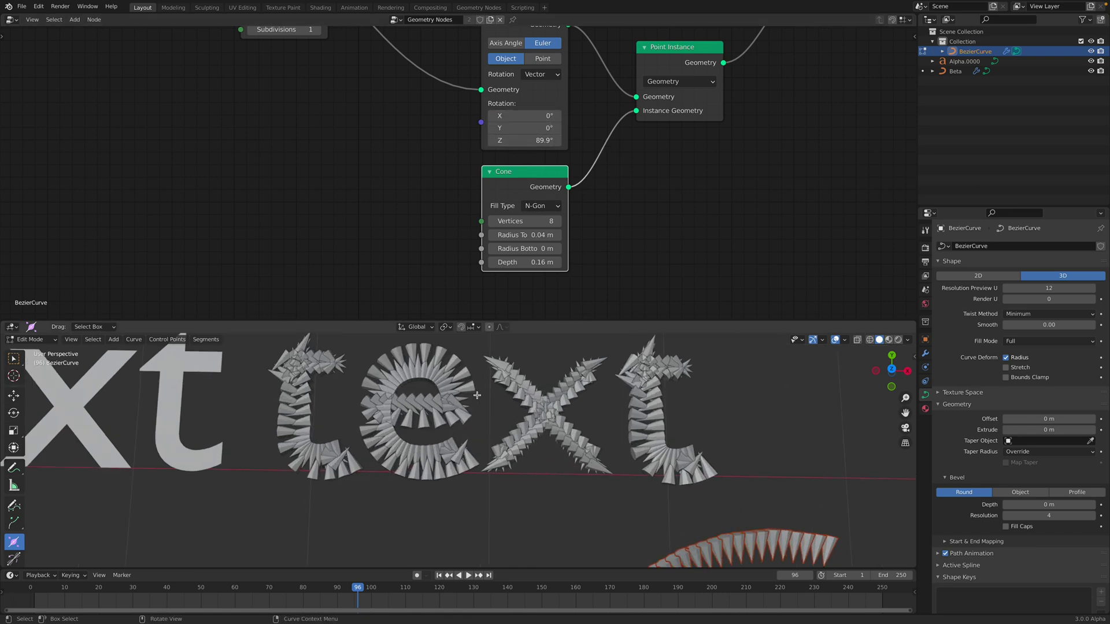
pyautogui.keyDown('shift'); pyautogui.moveTo(476, 395); pyautogui.dragTo(458, 423, button='middle'); pyautogui.keyUp('shift')
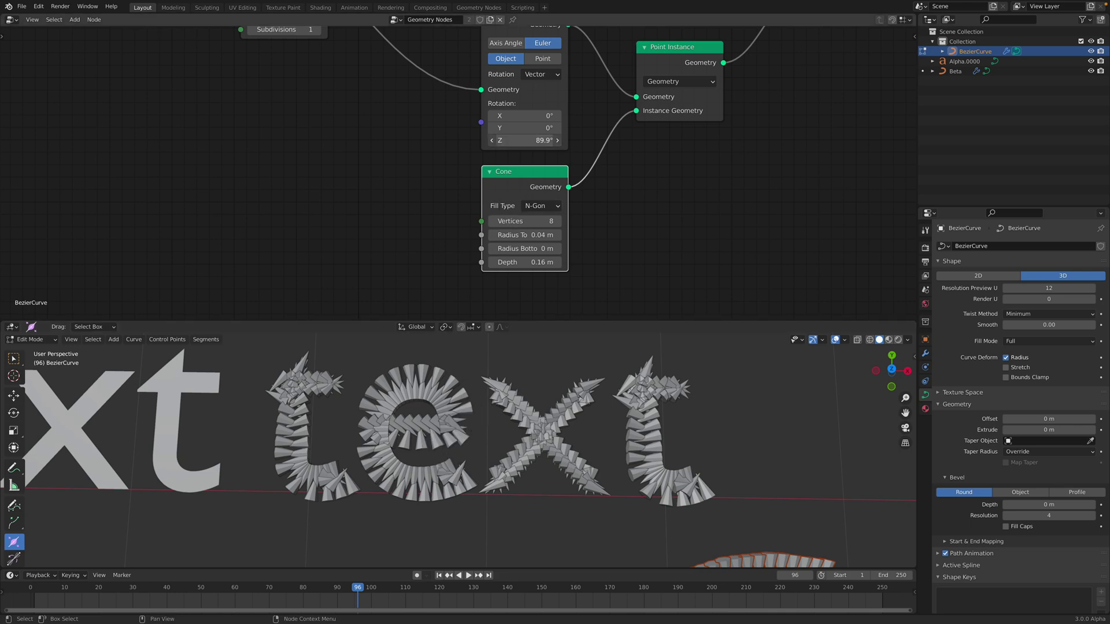
# Set the Point Rotate node's Z rotation to -90° and check the cones around the letters
pyautogui.press('Return')
pyautogui.scroll(-2, 566, 484)
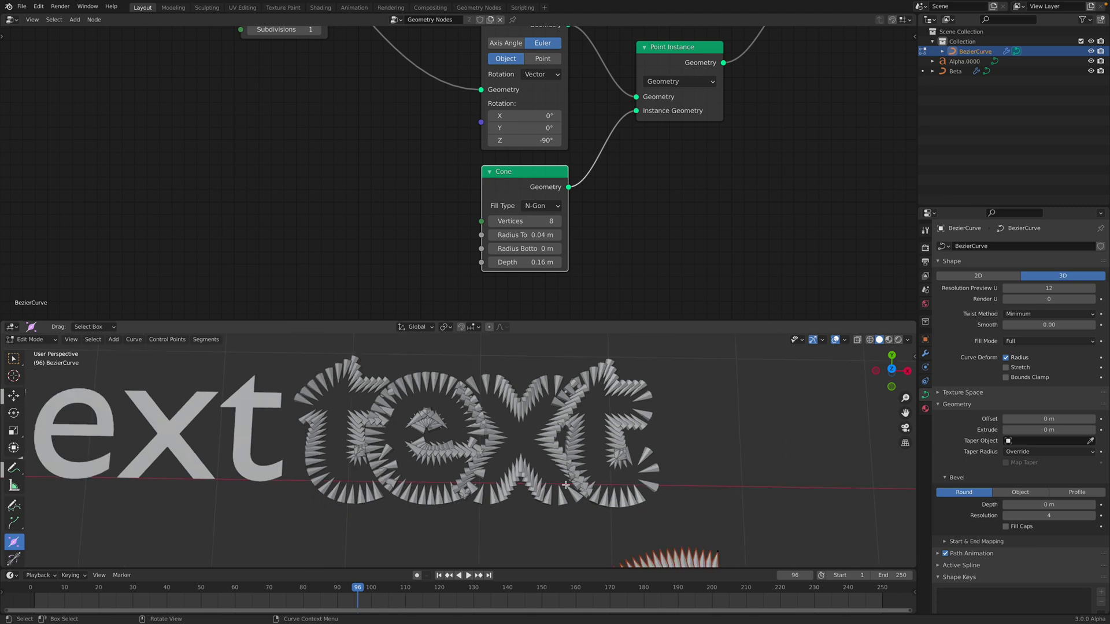
pyautogui.moveTo(474, 416); pyautogui.dragTo(511, 435, button='middle')
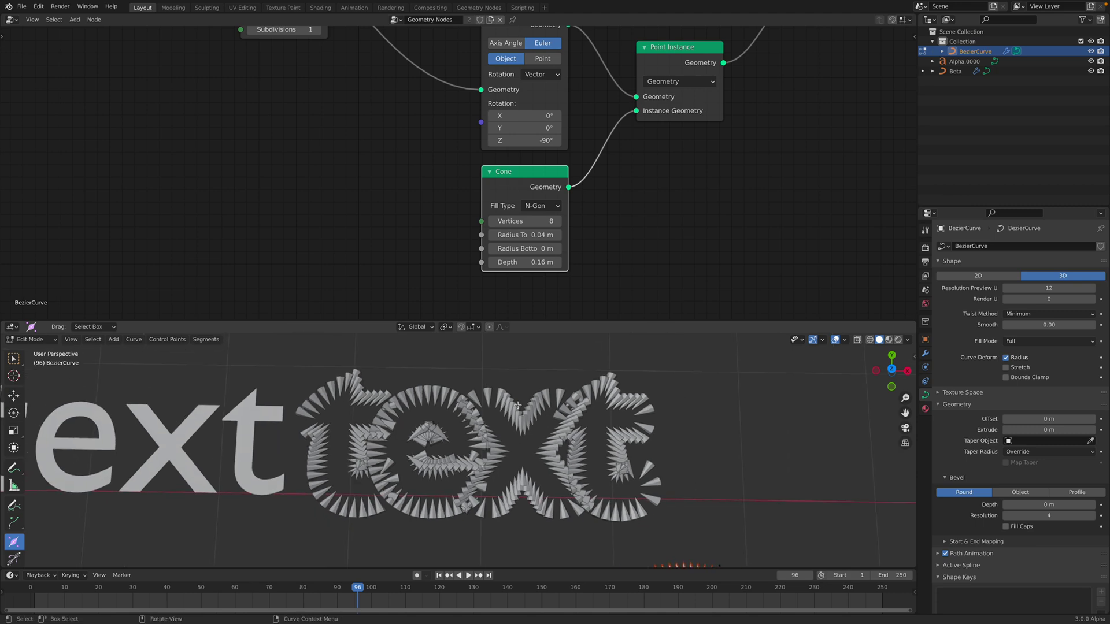
# Move the Group Input and Curve to Points nodes slightly higher in the Geometry Nodes tree
pyautogui.moveTo(439, 176); pyautogui.dragTo(461, 276, button='middle')
pyautogui.scroll(-2, 448, 209)
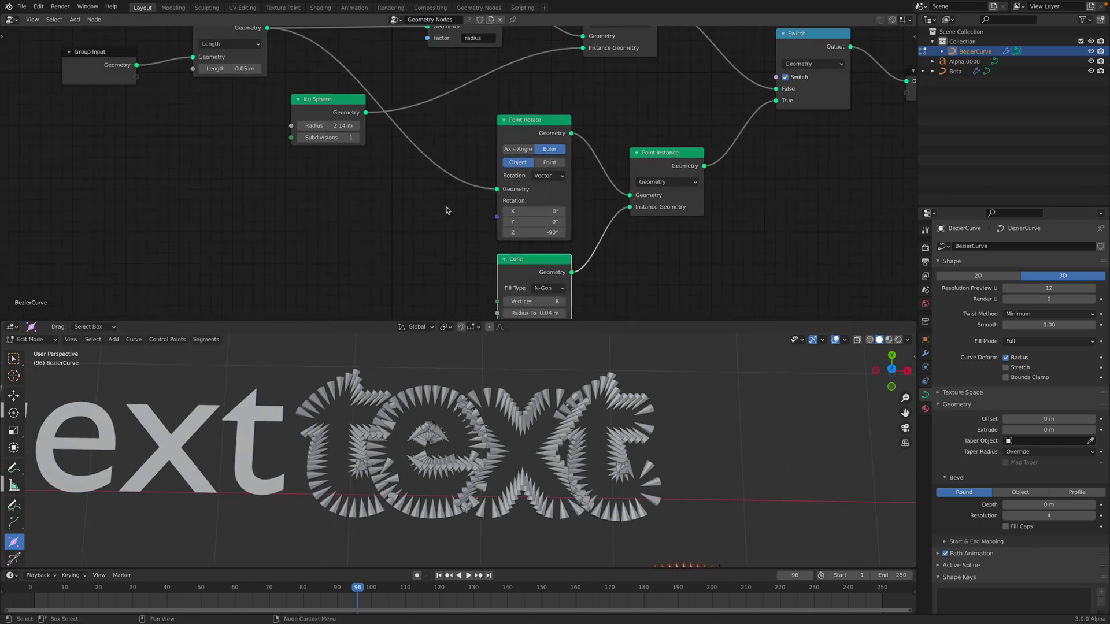
pyautogui.moveTo(400, 169); pyautogui.dragTo(435, 230, button='middle')
pyautogui.moveTo(625, 107); pyautogui.dragTo(599, 134, button='middle')
pyautogui.moveTo(199, 146); pyautogui.dragTo(309, 155, button='middle')
pyautogui.moveTo(215, 145); pyautogui.dragTo(218, 129)
pyautogui.moveTo(331, 114); pyautogui.dragTo(339, 92)
# Shift the Point Scale node and the upper Point Instance node slightly up and to the left
pyautogui.moveTo(513, 90); pyautogui.dragTo(389, 94, button='middle')
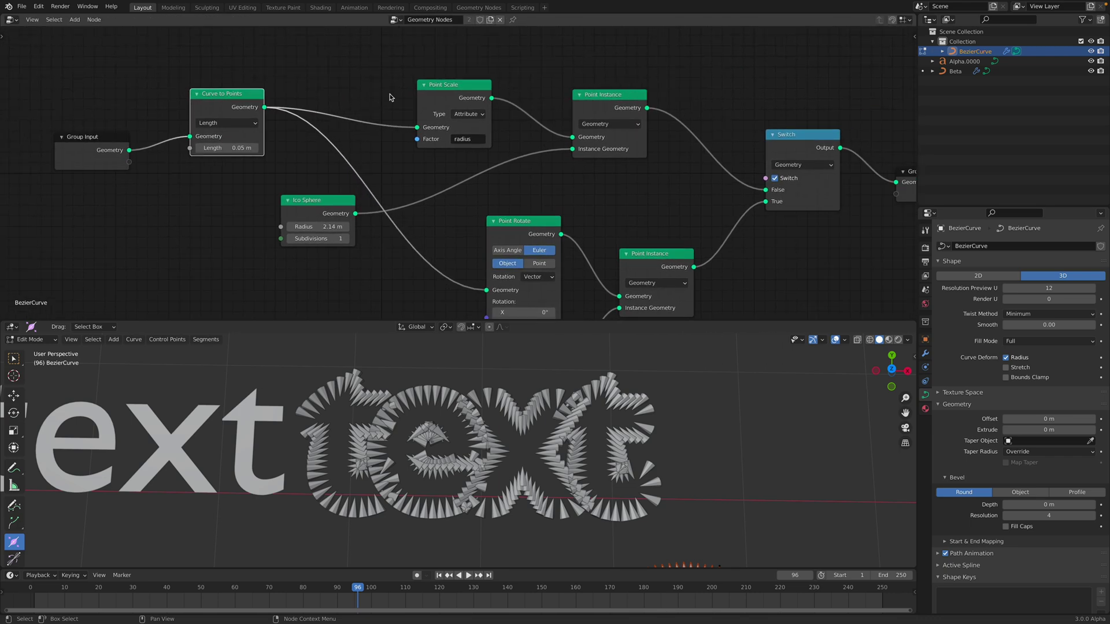
pyautogui.moveTo(484, 97); pyautogui.dragTo(474, 85)
pyautogui.moveTo(541, 93); pyautogui.dragTo(464, 81, button='middle')
pyautogui.moveTo(540, 91); pyautogui.dragTo(524, 80)
pyautogui.moveTo(577, 112); pyautogui.dragTo(462, 120, button='middle')
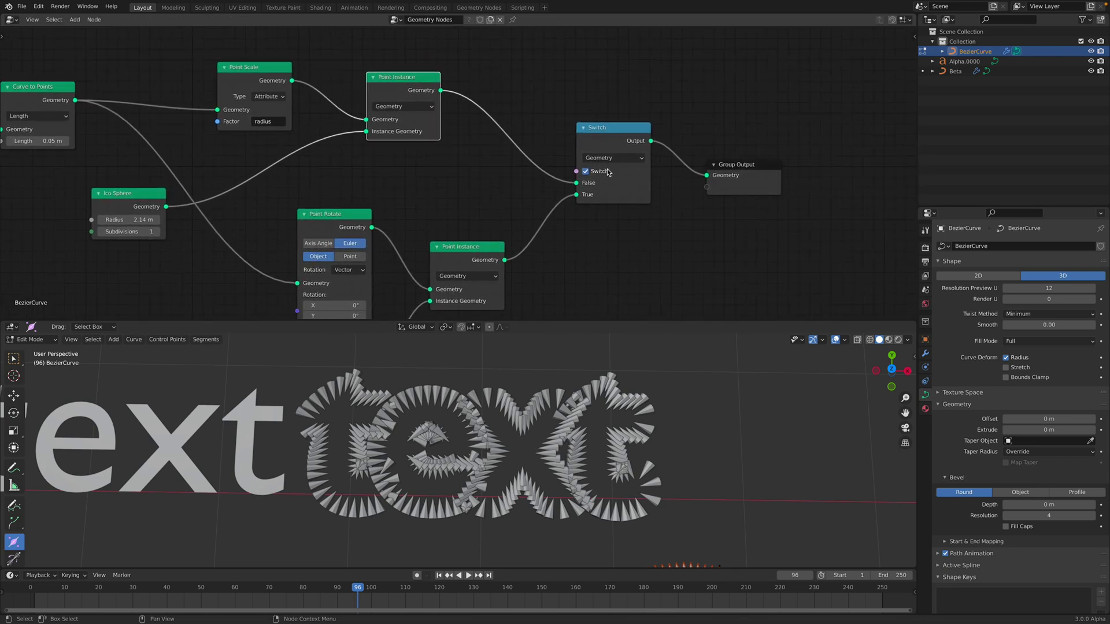
# Turn off the Switch node's Switch option to use the sphere instances, and move the node closer to Group Output
pyautogui.click(601, 173)
pyautogui.click(603, 173)
pyautogui.click(604, 173)
pyautogui.moveTo(608, 181); pyautogui.dragTo(626, 183)
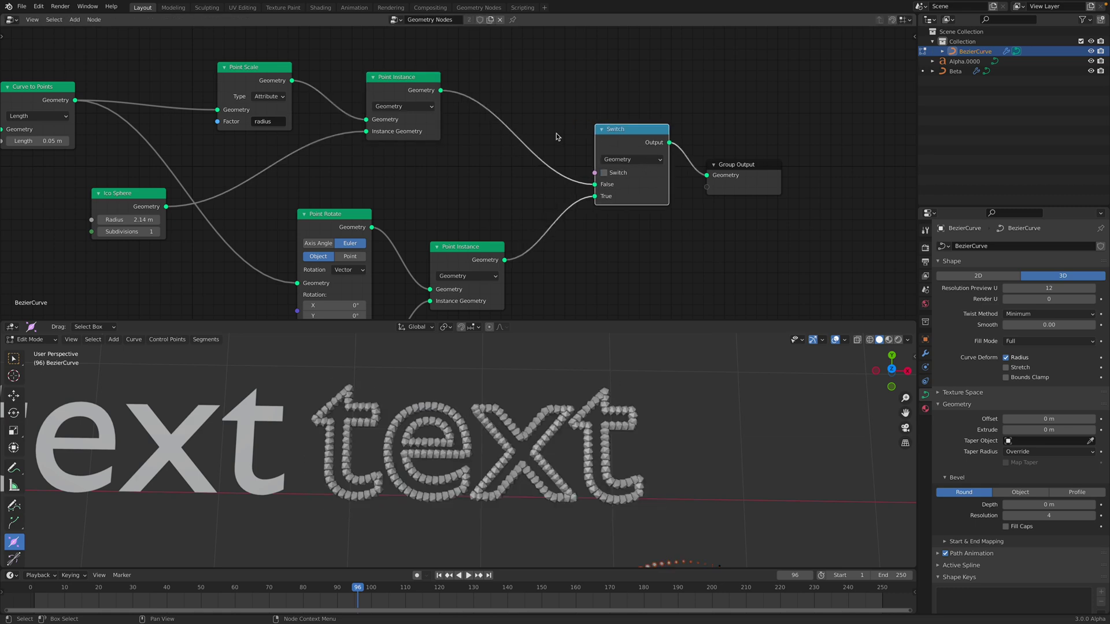
# Move the Ico Sphere node directly beneath Point Scale and set its radius to 1.52 m, checking the spheres along the letters
pyautogui.moveTo(427, 84); pyautogui.dragTo(554, 117, button='middle')
pyautogui.moveTo(554, 118); pyautogui.dragTo(549, 110)
pyautogui.moveTo(430, 120); pyautogui.dragTo(526, 108, button='middle')
pyautogui.scroll(2, 526, 109)
pyautogui.moveTo(325, 239); pyautogui.dragTo(445, 213)
pyautogui.scroll(1, 467, 193)
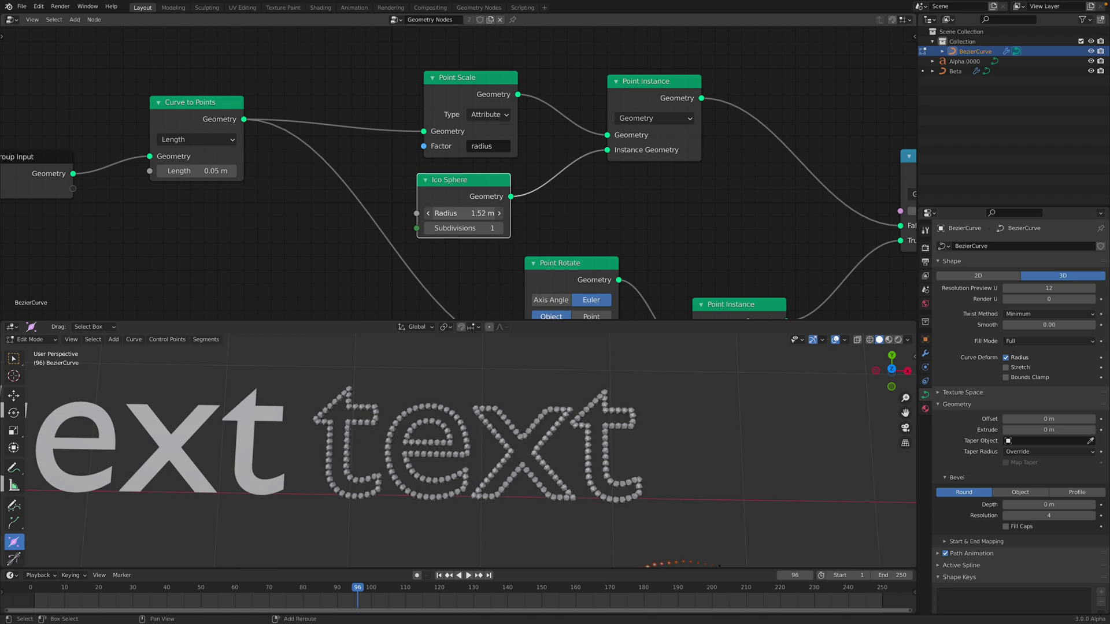
pyautogui.moveTo(429, 452); pyautogui.dragTo(420, 367, button='middle')
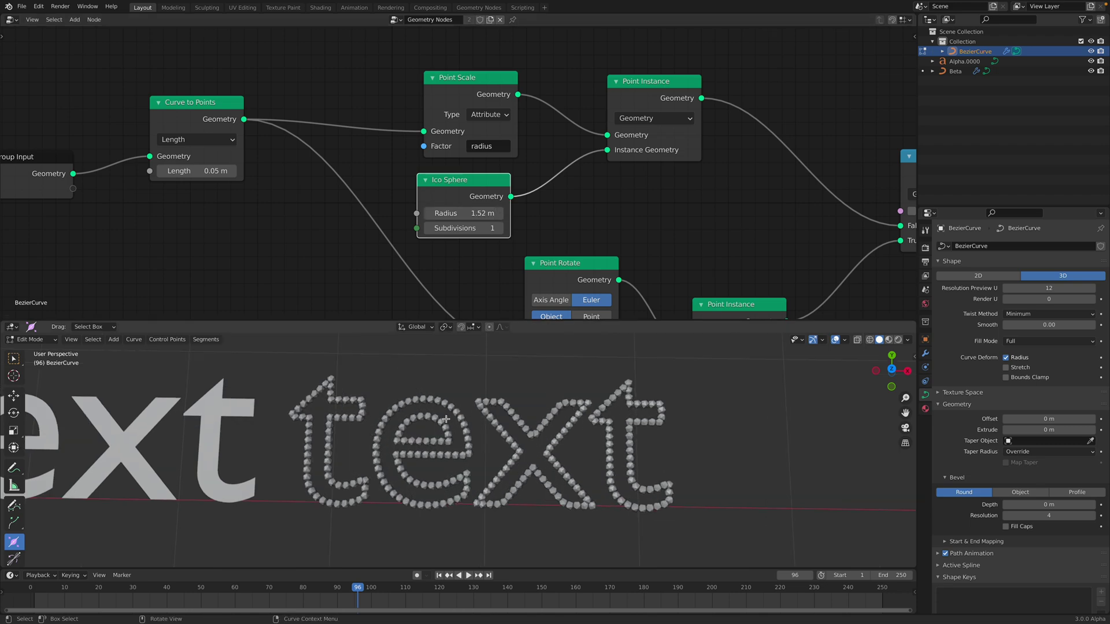
pyautogui.scroll(1, 456, 425)
pyautogui.keyDown('shift'); pyautogui.moveTo(408, 429); pyautogui.dragTo(505, 435, button='middle'); pyautogui.keyUp('shift')
pyautogui.scroll(-3, 304, 248)
# Shift the Curve to Points, Group Input and Point Scale nodes slightly up and to the left
pyautogui.moveTo(358, 230); pyautogui.dragTo(442, 211, button='middle')
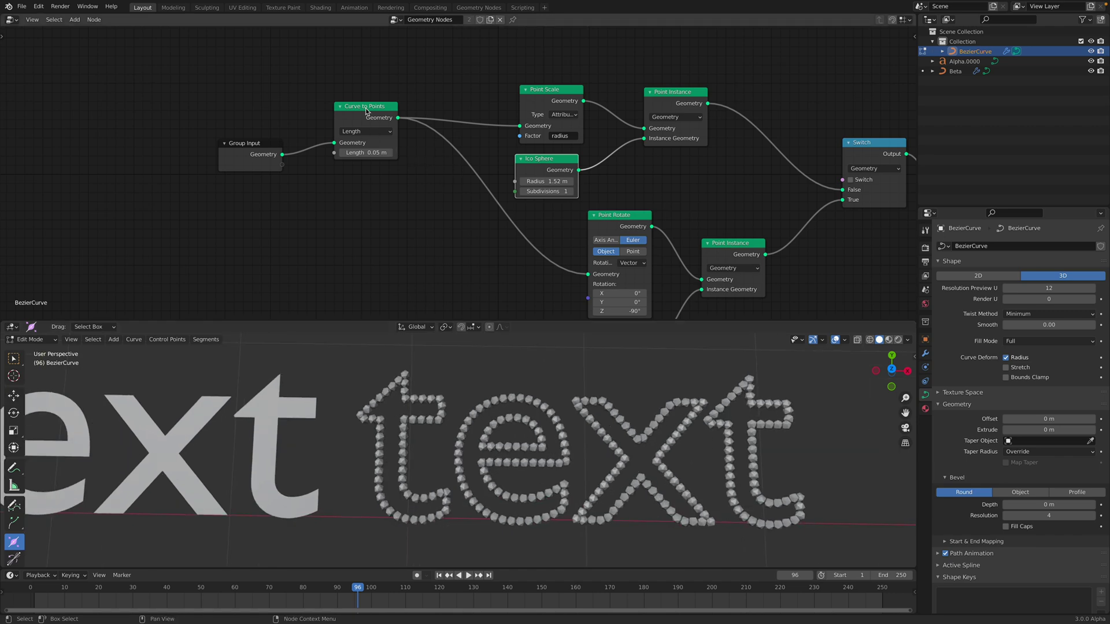
pyautogui.moveTo(365, 109); pyautogui.dragTo(361, 98)
pyautogui.moveTo(267, 143); pyautogui.dragTo(258, 130)
pyautogui.moveTo(354, 140)
pyautogui.mouseDown()
pyautogui.moveTo(342, 140)
pyautogui.moveTo(367, 140)
pyautogui.moveTo(340, 139)
pyautogui.moveTo(354, 140)
pyautogui.mouseUp()
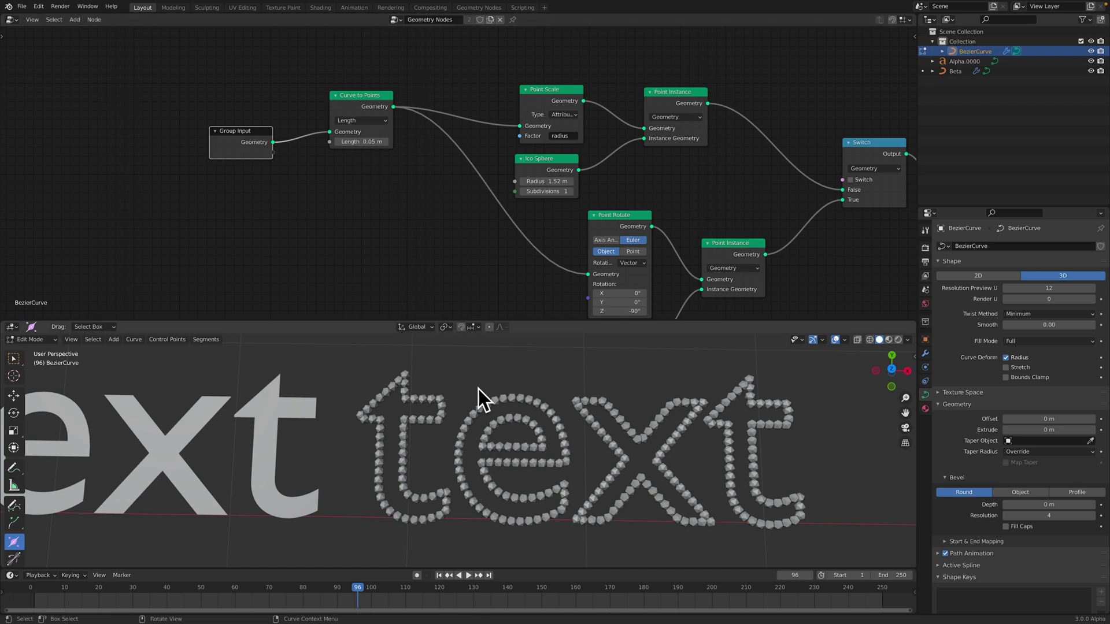
pyautogui.moveTo(491, 117); pyautogui.dragTo(474, 160, button='middle')
pyautogui.moveTo(514, 137)
pyautogui.mouseDown()
pyautogui.moveTo(489, 114)
pyautogui.moveTo(523, 129)
pyautogui.mouseUp()
pyautogui.scroll(2, 497, 107)
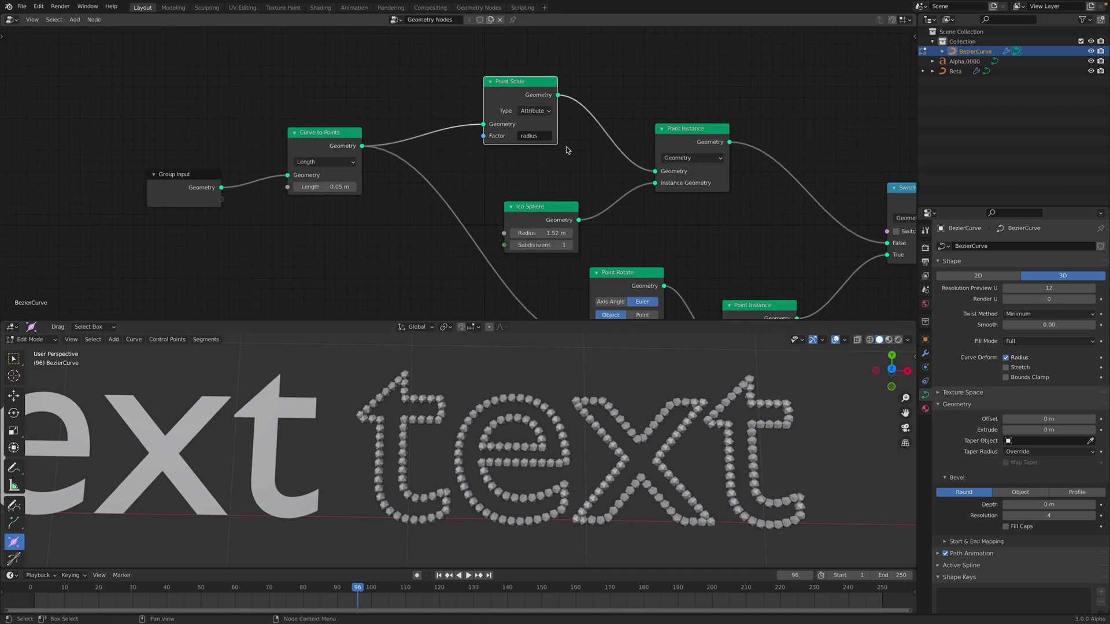
# Enlarge the 3D viewport and reposition the control point at the thick end of the decorated snake-like curve
pyautogui.moveTo(539, 319); pyautogui.dragTo(511, 148)
pyautogui.scroll(-3, 457, 249)
pyautogui.keyDown('shift'); pyautogui.moveTo(410, 309); pyautogui.dragTo(526, 283, button='middle'); pyautogui.keyUp('shift')
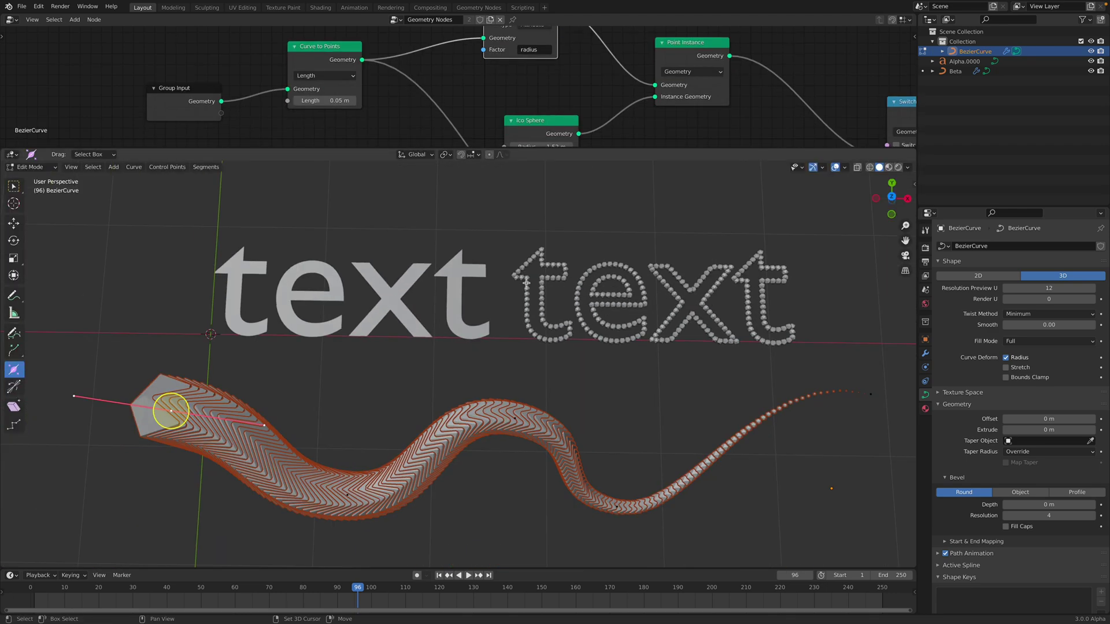
pyautogui.keyDown('shift'); pyautogui.moveTo(399, 365); pyautogui.dragTo(432, 342, button='middle'); pyautogui.keyUp('shift')
pyautogui.press('g')
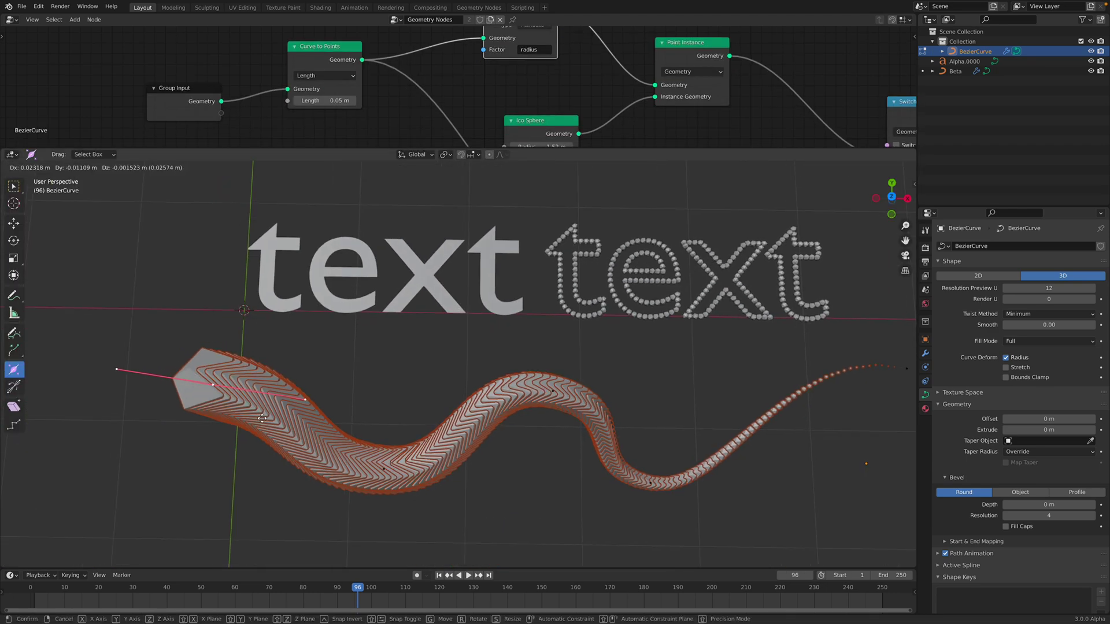
pyautogui.click(292, 400)
pyautogui.moveTo(298, 398); pyautogui.dragTo(365, 344, button='middle')
pyautogui.press('g')
pyautogui.click(328, 404)
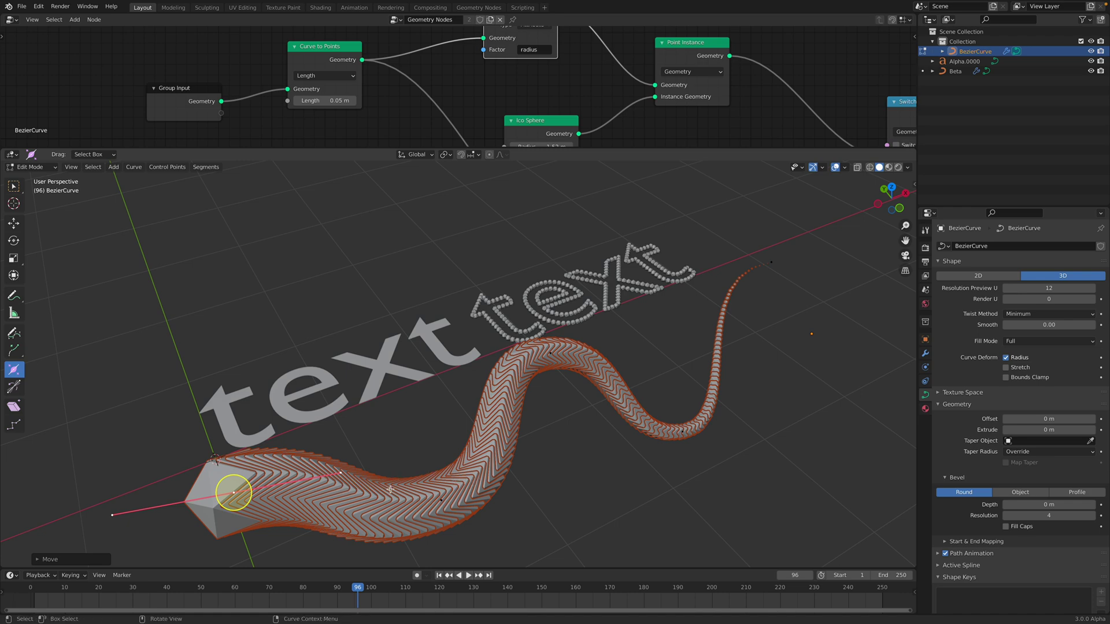
# Reduce the curve radius at the thick end's control point and increase it at the control point on the middle bend
pyautogui.moveTo(240, 491); pyautogui.dragTo(255, 479, button='middle')
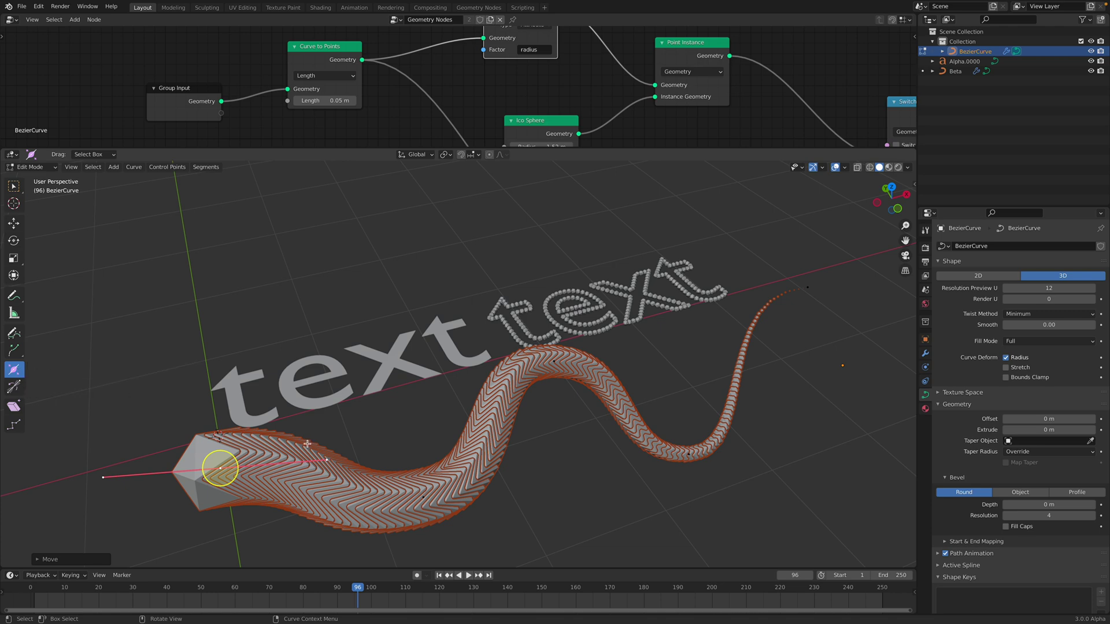
pyautogui.moveTo(220, 467); pyautogui.dragTo(332, 477)
pyautogui.click(554, 363)
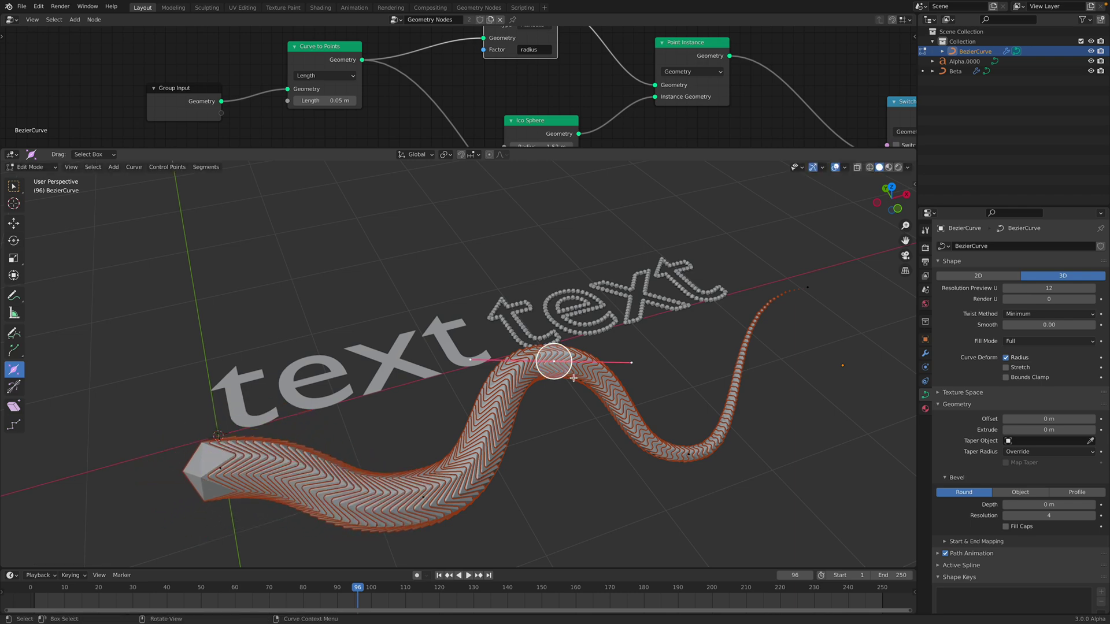
pyautogui.click(578, 390)
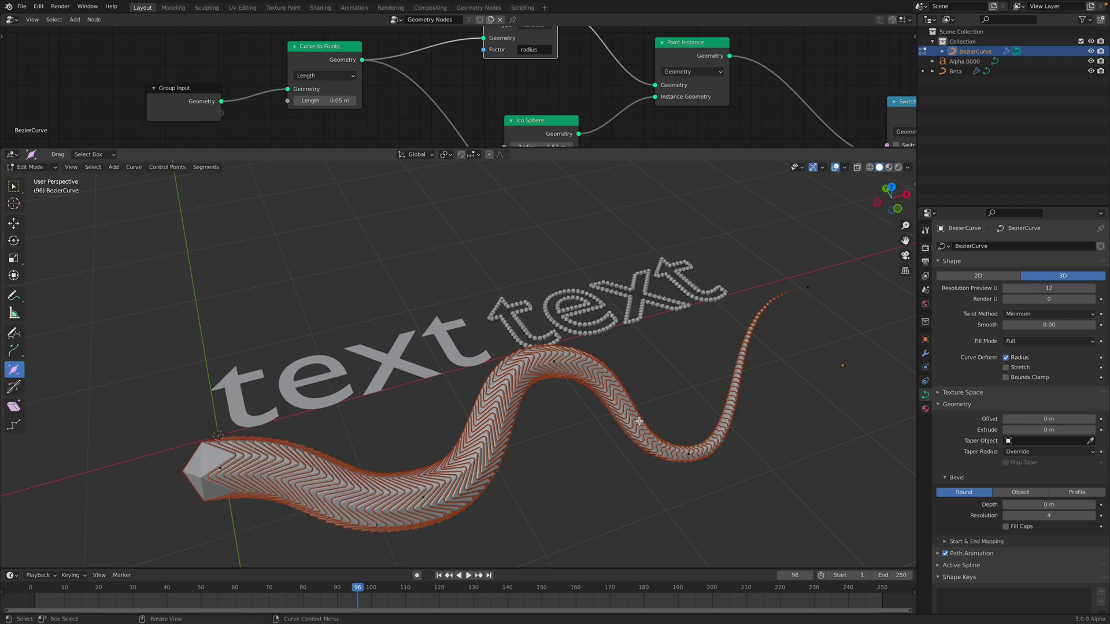
pyautogui.click(555, 369)
pyautogui.moveTo(554, 362); pyautogui.dragTo(594, 393)
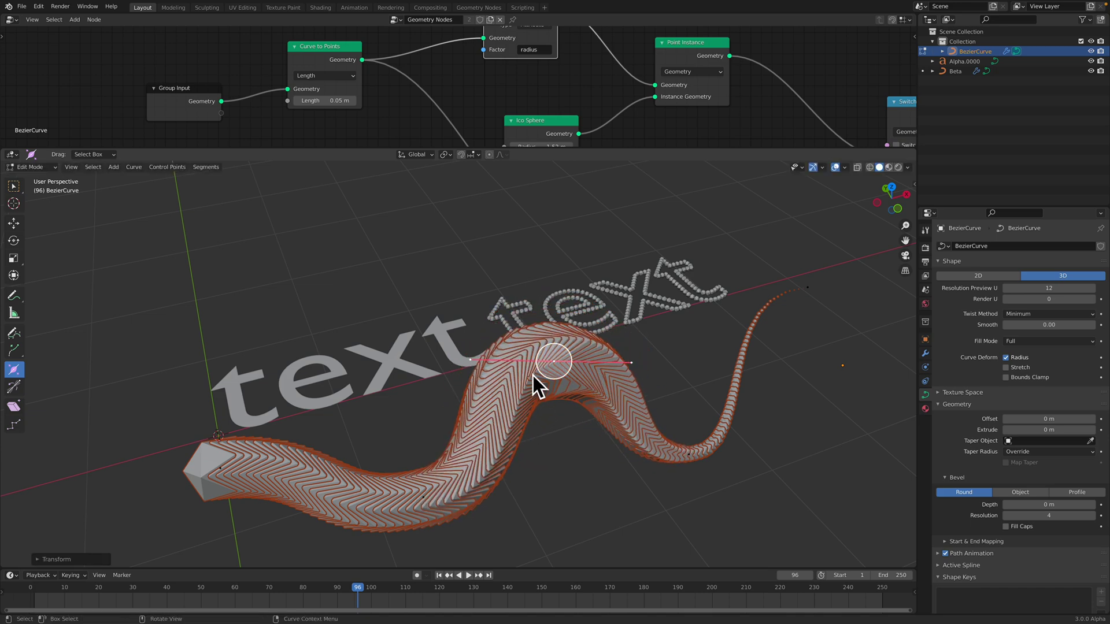
# Return the curve to Object Mode, deselect everything and save curve_radius_003.blend
pyautogui.moveTo(533, 376); pyautogui.dragTo(500, 357, button='middle')
pyautogui.scroll(-2, 500, 358)
pyautogui.press('Tab')
pyautogui.click(26, 171)
pyautogui.click(29, 177)
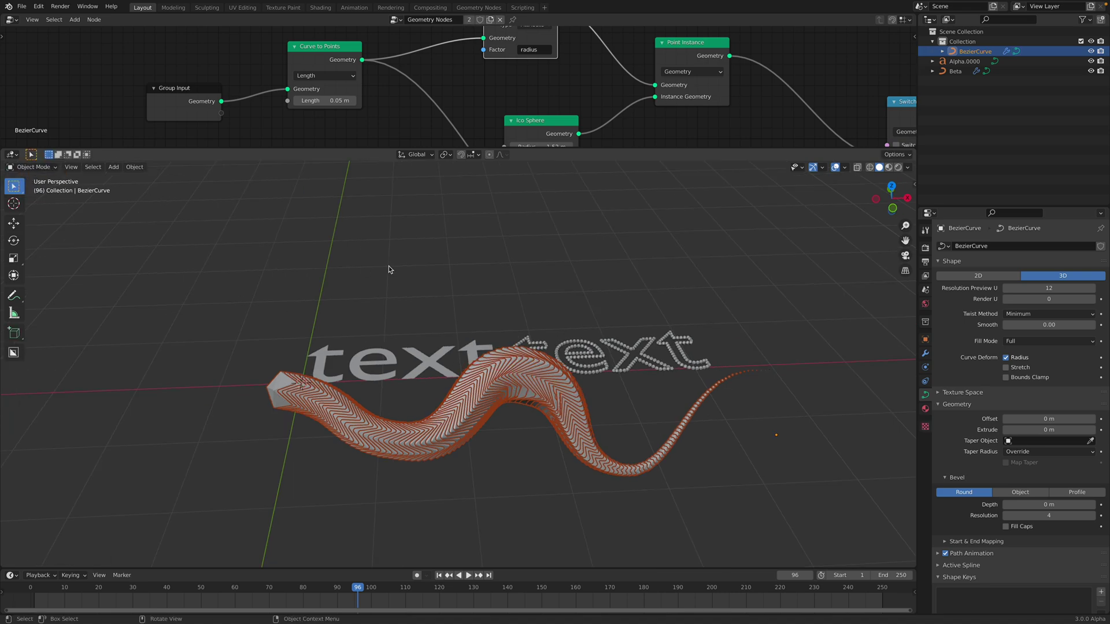
pyautogui.click(456, 298)
pyautogui.hotkey('ctrl', 's')
# Add a new Bezier curve and move it into the empty area behind the text
pyautogui.keyDown('shift'); pyautogui.moveTo(460, 300); pyautogui.dragTo(449, 330, button='middle'); pyautogui.keyUp('shift')
pyautogui.hotkey('shift', 'a')
pyautogui.moveTo(449, 332)
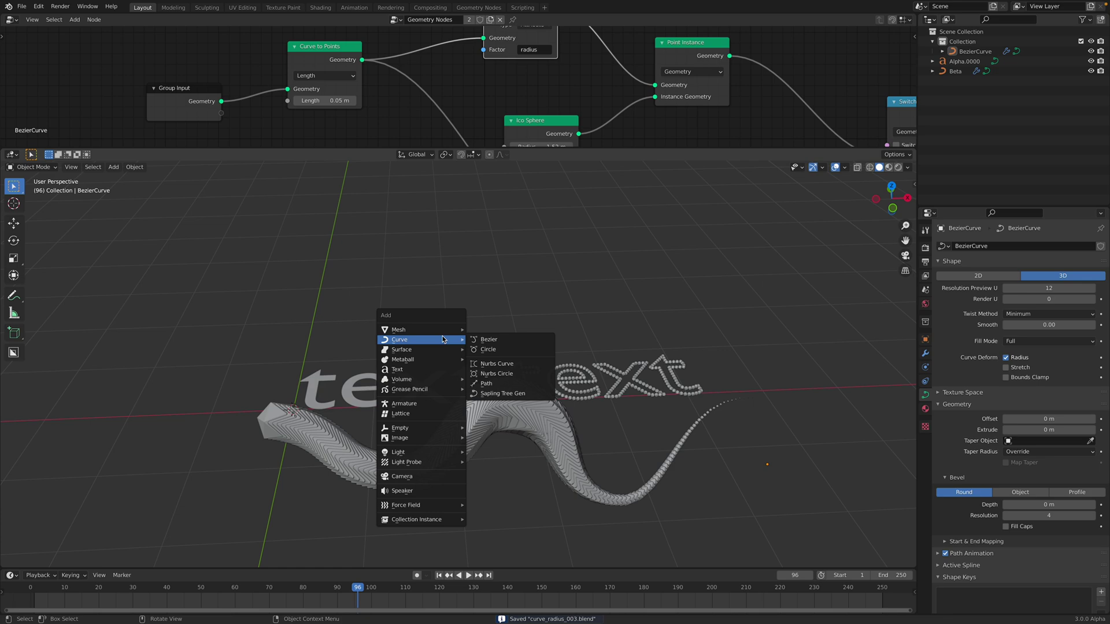
pyautogui.click(478, 342)
pyautogui.press('g')
pyautogui.click(622, 330)
pyautogui.keyDown('shift'); pyautogui.moveTo(438, 287); pyautogui.dragTo(473, 359, button='middle'); pyautogui.keyUp('shift')
pyautogui.scroll(3, 474, 358)
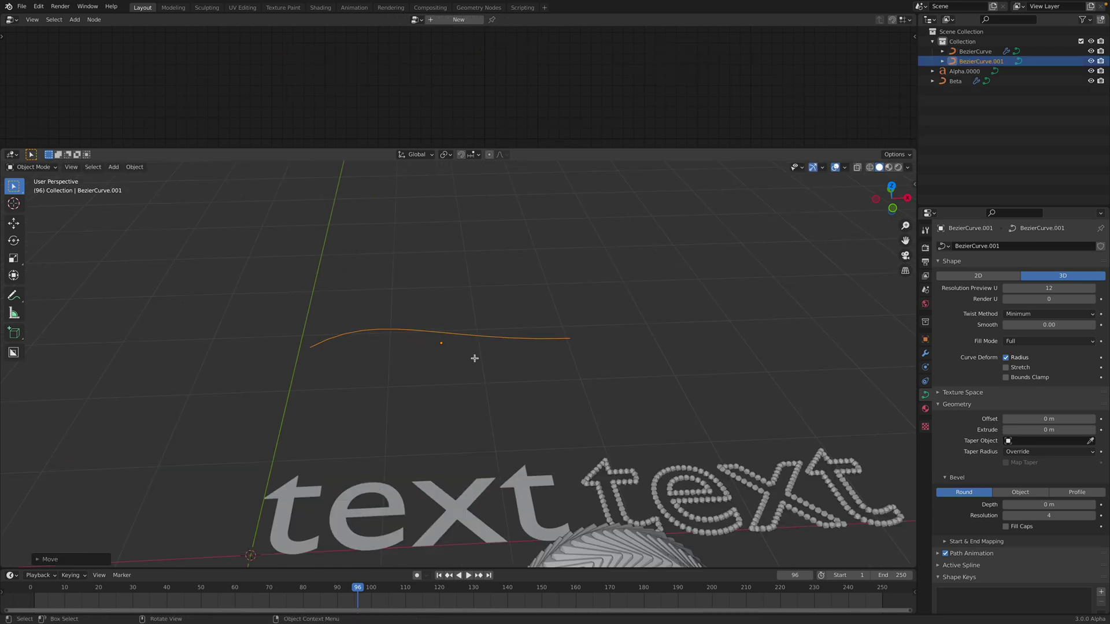
# In Edit Mode, move the new Bezier curve's far end point and rotate its handles to bend the curve
pyautogui.press('Tab')
pyautogui.click(445, 343)
pyautogui.hotkey('alt', 'a')
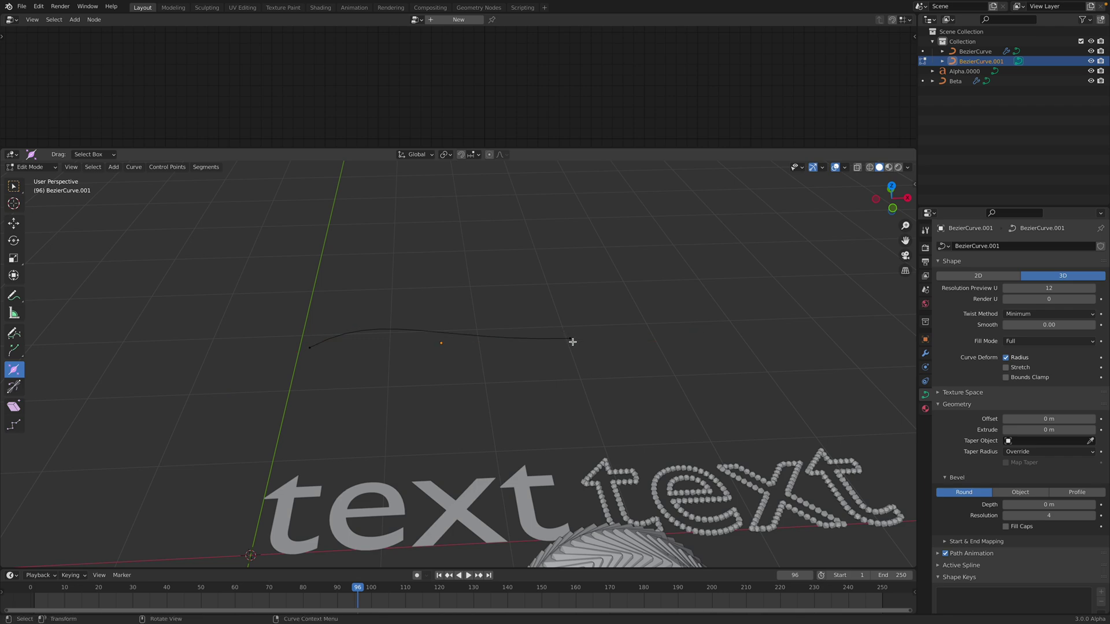
pyautogui.click(572, 342)
pyautogui.press('g')
pyautogui.click(539, 285)
pyautogui.press('r')
pyautogui.click(600, 260)
pyautogui.press('g')
pyautogui.click(598, 304)
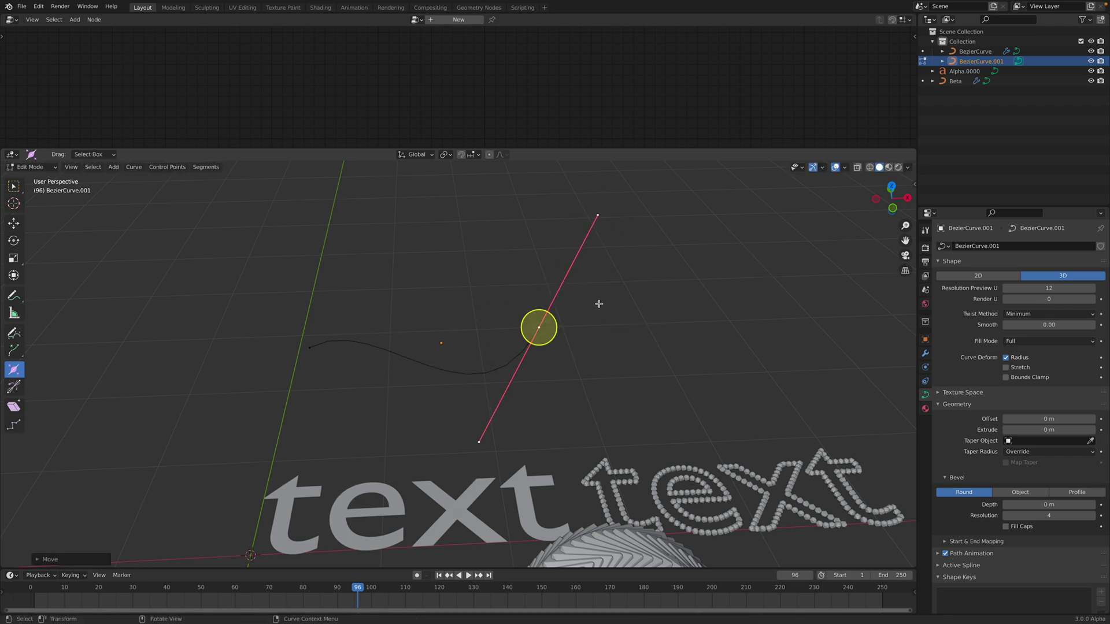
# Extrude two more control points from the new curve's end, moving and rotating the first to form a winding path
pyautogui.press('e')
pyautogui.click(676, 236)
pyautogui.press('g')
pyautogui.click(708, 275)
pyautogui.press('r')
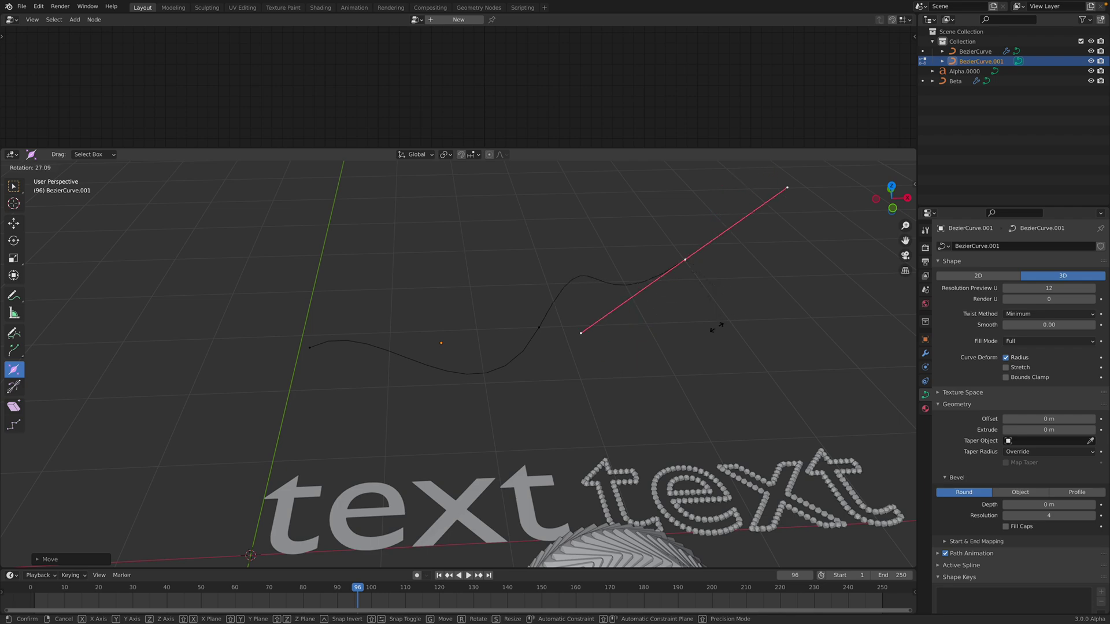
pyautogui.click(684, 330)
pyautogui.press('g')
pyautogui.click(701, 300)
pyautogui.press('e')
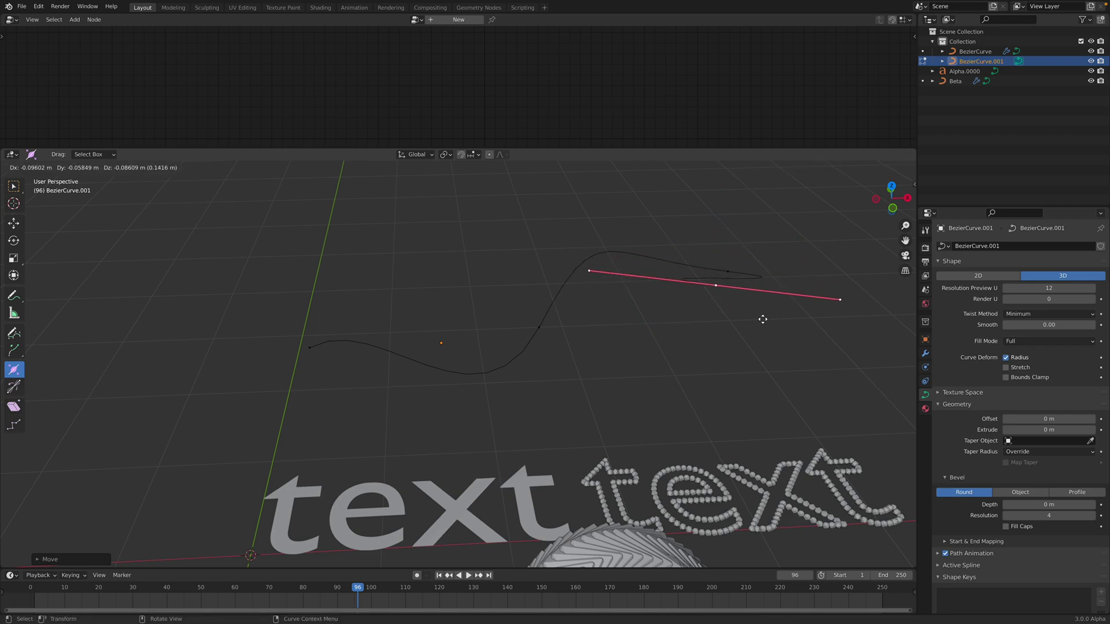
pyautogui.click(821, 382)
pyautogui.keyDown('shift'); pyautogui.moveTo(745, 349); pyautogui.dragTo(668, 349, button='middle'); pyautogui.keyUp('shift')
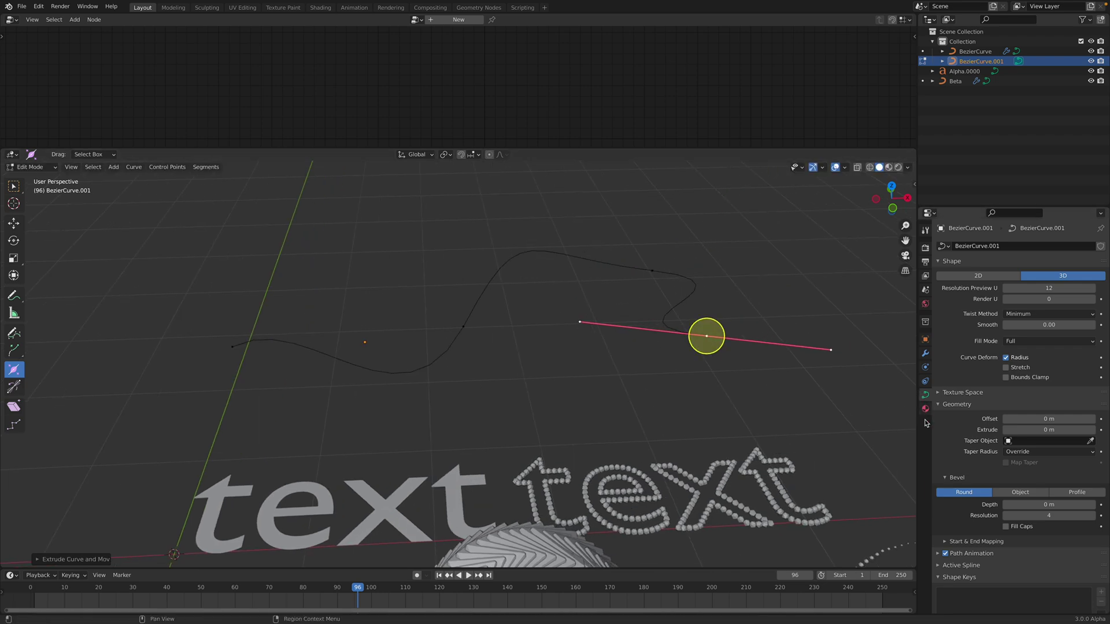
# Set the new curve's bevel depth to 0.038 m and enlarge the curve radius at both end control points
pyautogui.scroll(-1, 984, 528)
pyautogui.moveTo(1035, 475); pyautogui.dragTo(1063, 476)
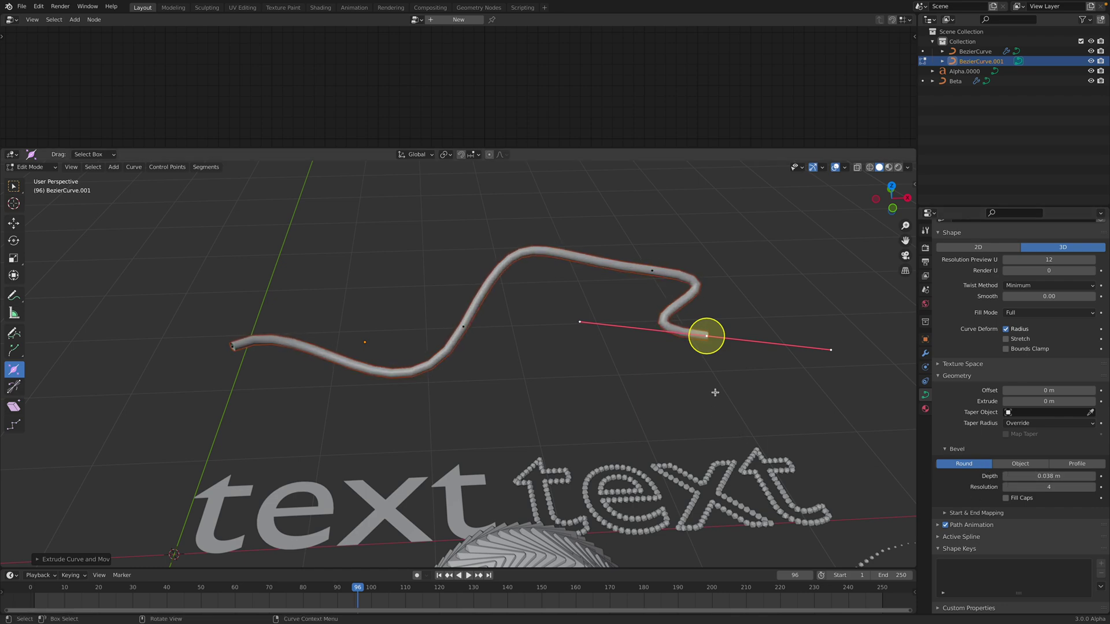
pyautogui.moveTo(724, 394); pyautogui.dragTo(374, 371)
pyautogui.click(236, 348)
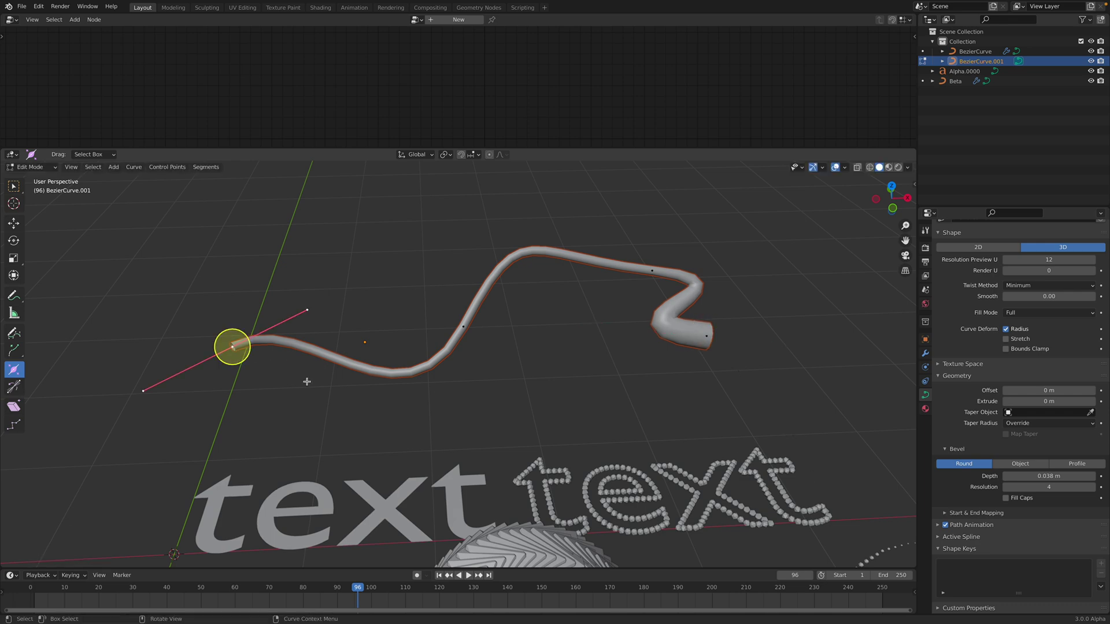
pyautogui.moveTo(307, 381); pyautogui.dragTo(763, 465)
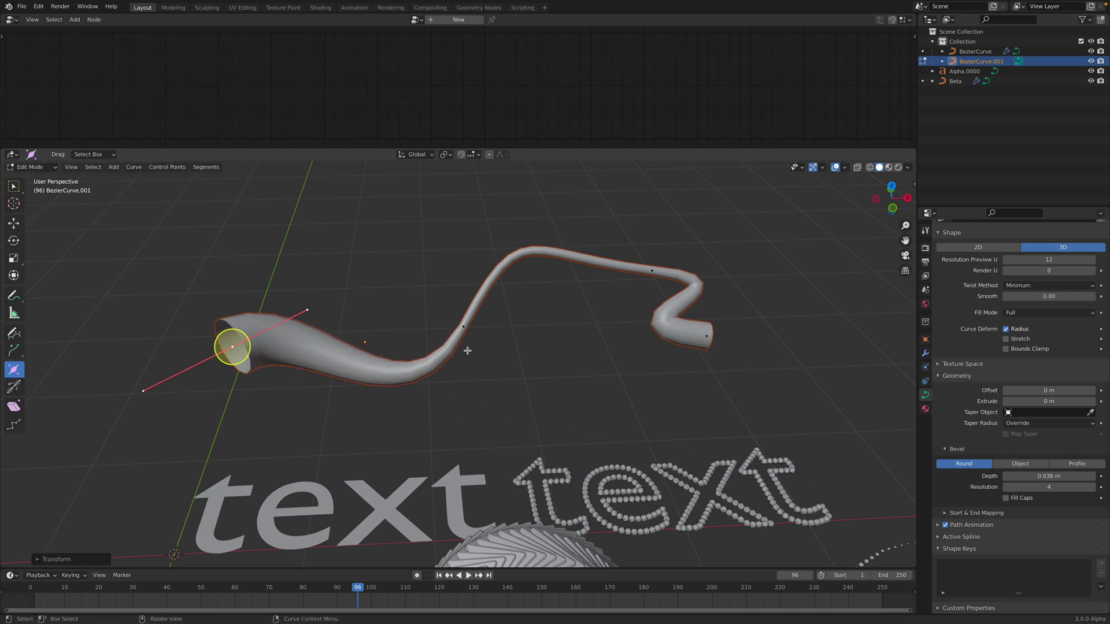
# Return to Object Mode, add a Geometry Nodes modifier to the new curve and assign the existing Geometry Nodes tree
pyautogui.click(25, 167)
pyautogui.click(32, 178)
pyautogui.click(272, 258)
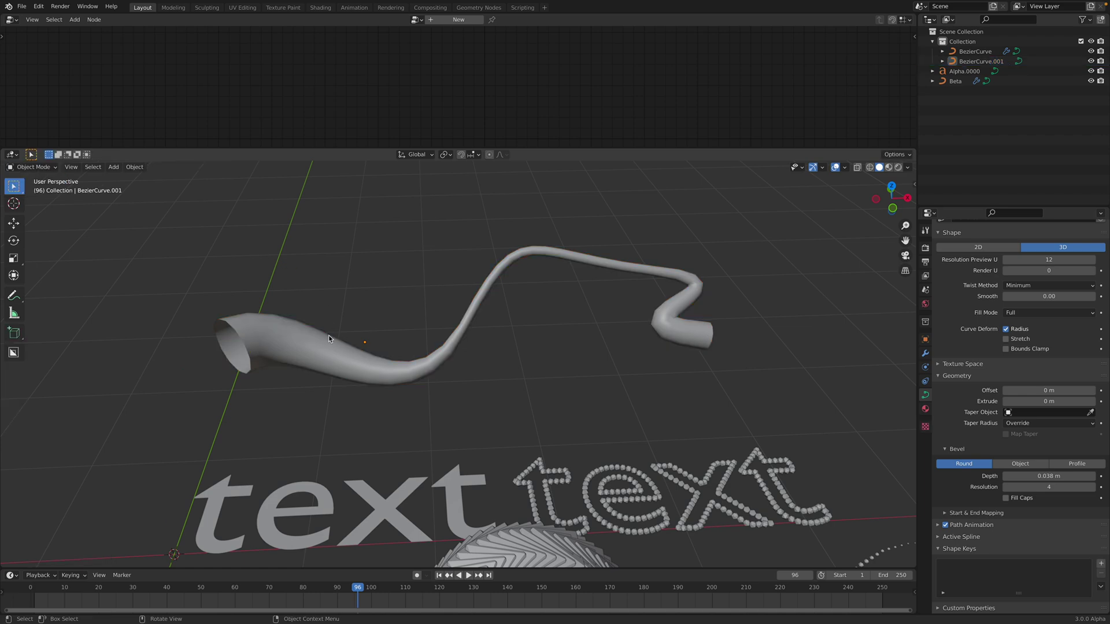
pyautogui.click(329, 335)
pyautogui.moveTo(329, 334); pyautogui.dragTo(491, 351, button='middle')
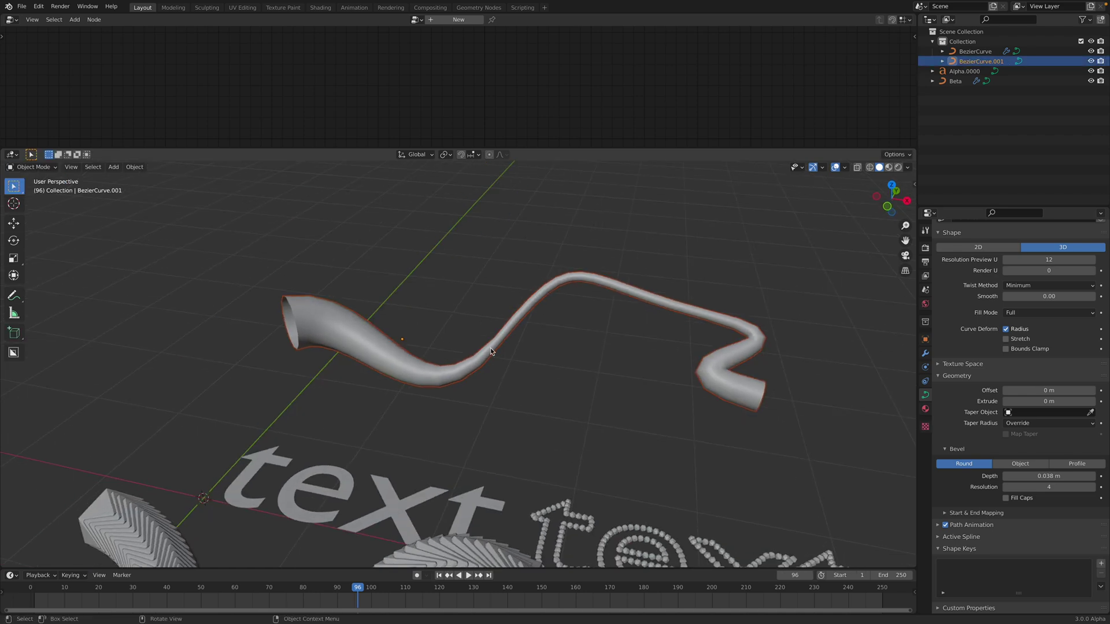
pyautogui.click(925, 353)
pyautogui.click(984, 247)
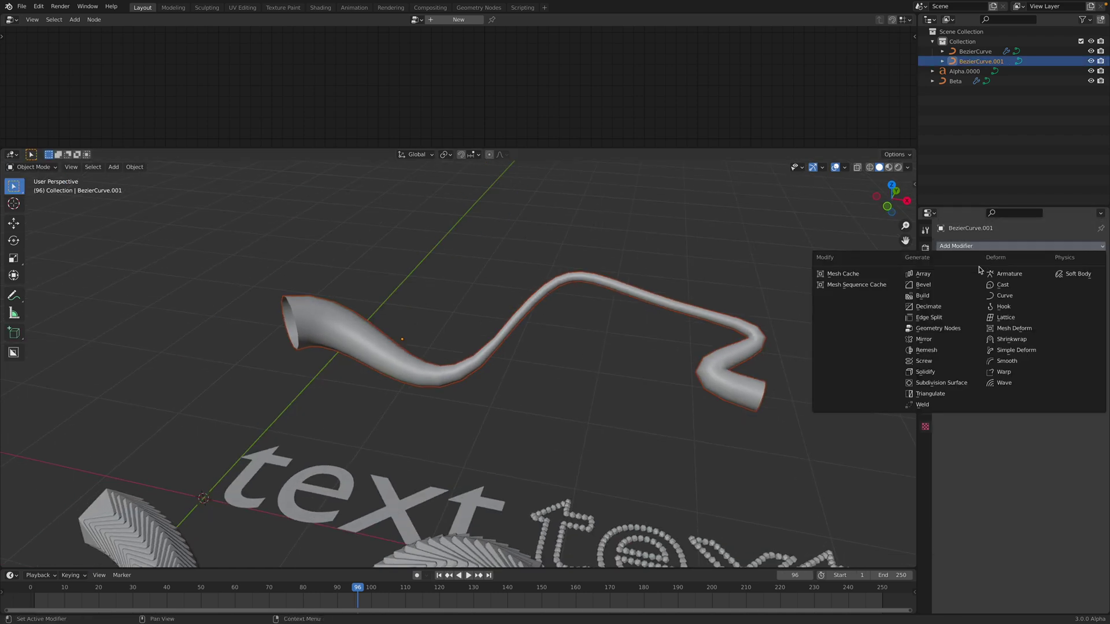
pyautogui.click(953, 327)
pyautogui.click(950, 281)
pyautogui.click(954, 291)
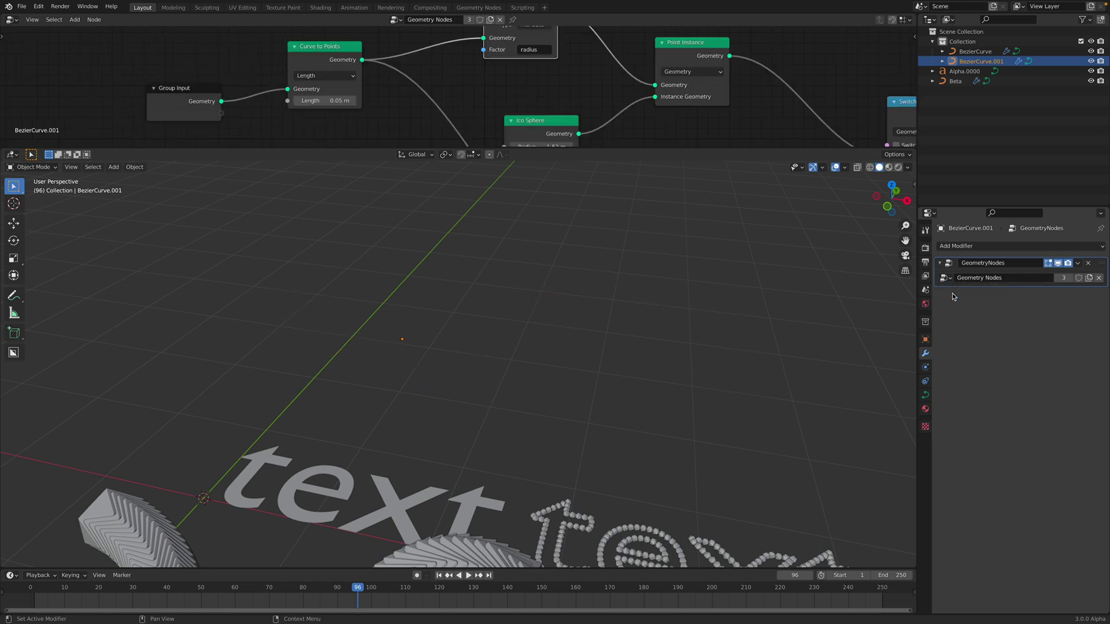
# Set the new curve's bevel depth back to 0 m
pyautogui.moveTo(624, 325); pyautogui.dragTo(520, 323, button='middle')
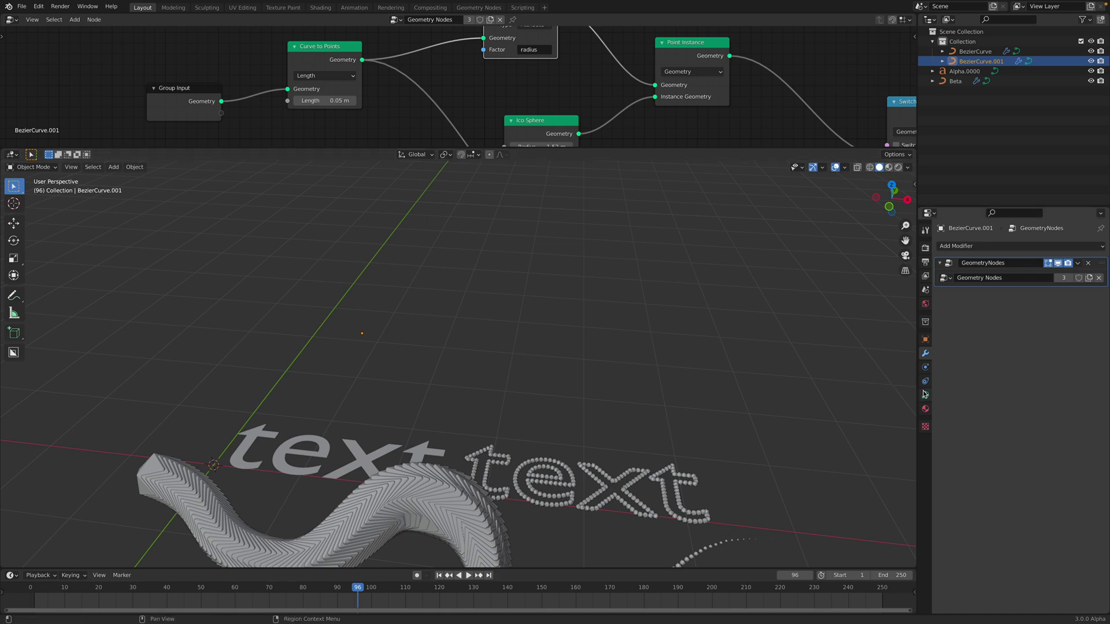
pyautogui.click(926, 395)
pyautogui.moveTo(1044, 505); pyautogui.dragTo(1017, 498)
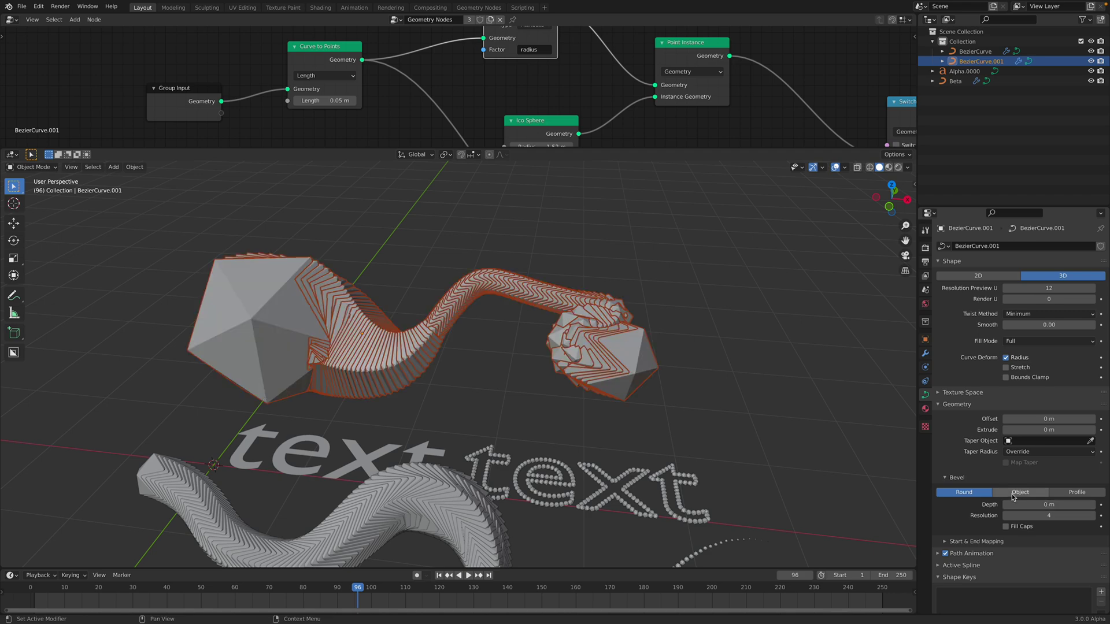
# Reduce the curve radius at the new curve's oversized starting control point in Edit Mode, and return to Object Mode
pyautogui.press('Tab')
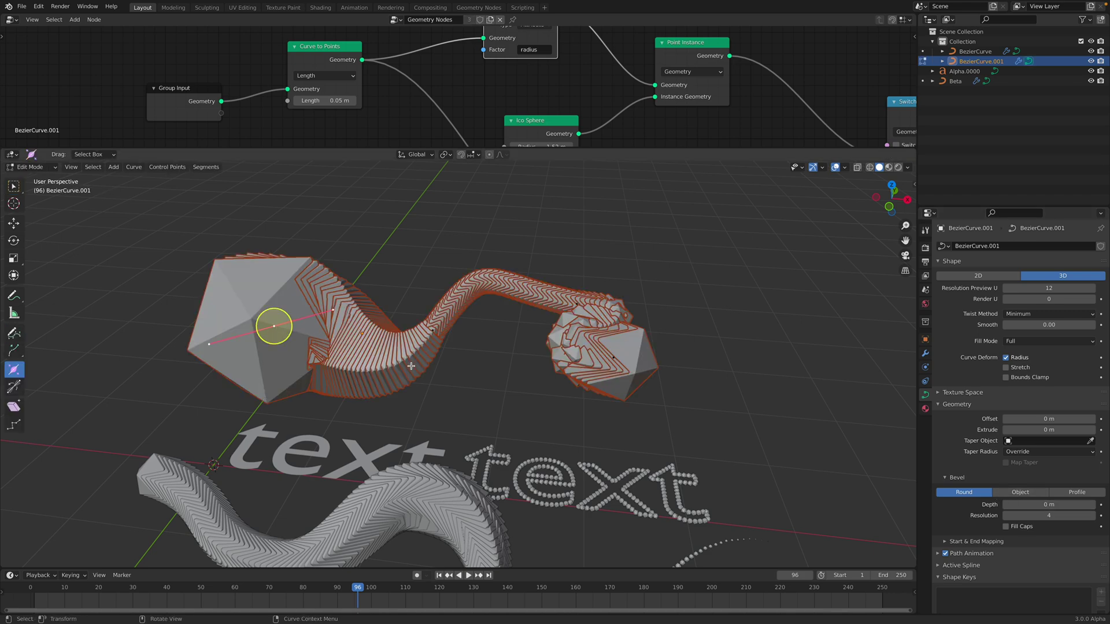
pyautogui.moveTo(417, 367); pyautogui.dragTo(429, 334)
pyautogui.click(431, 332)
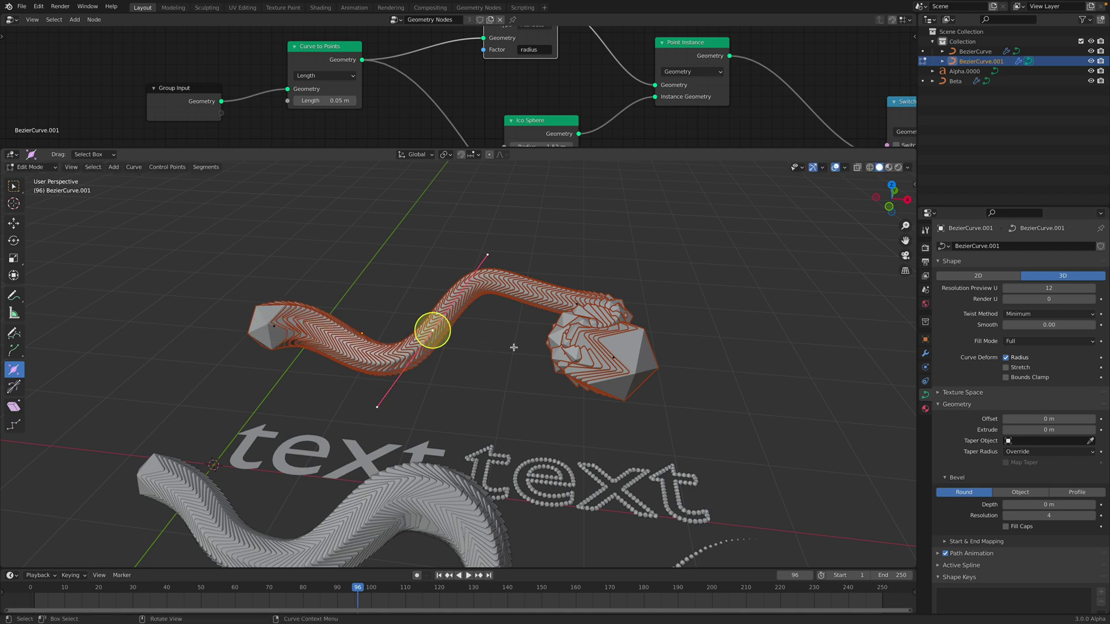
pyautogui.press('Tab')
# Split the 3D viewport vertically and change the new area to a Spreadsheet editor
pyautogui.keyDown('shift'); pyautogui.moveTo(626, 281); pyautogui.dragTo(608, 260, button='middle'); pyautogui.keyUp('shift')
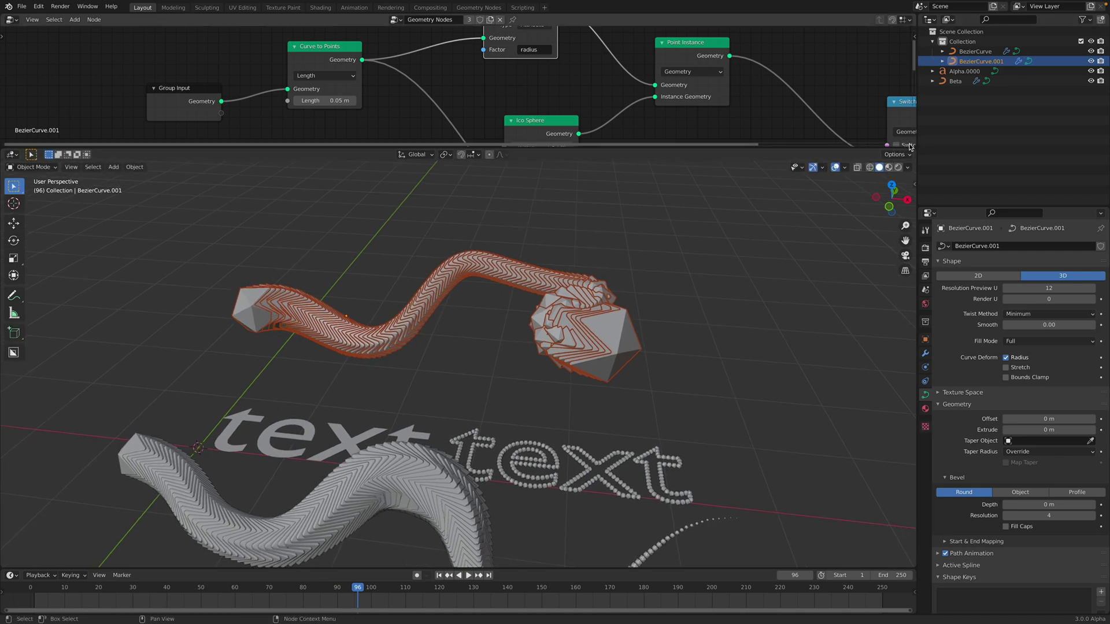
pyautogui.moveTo(913, 148); pyautogui.dragTo(613, 174)
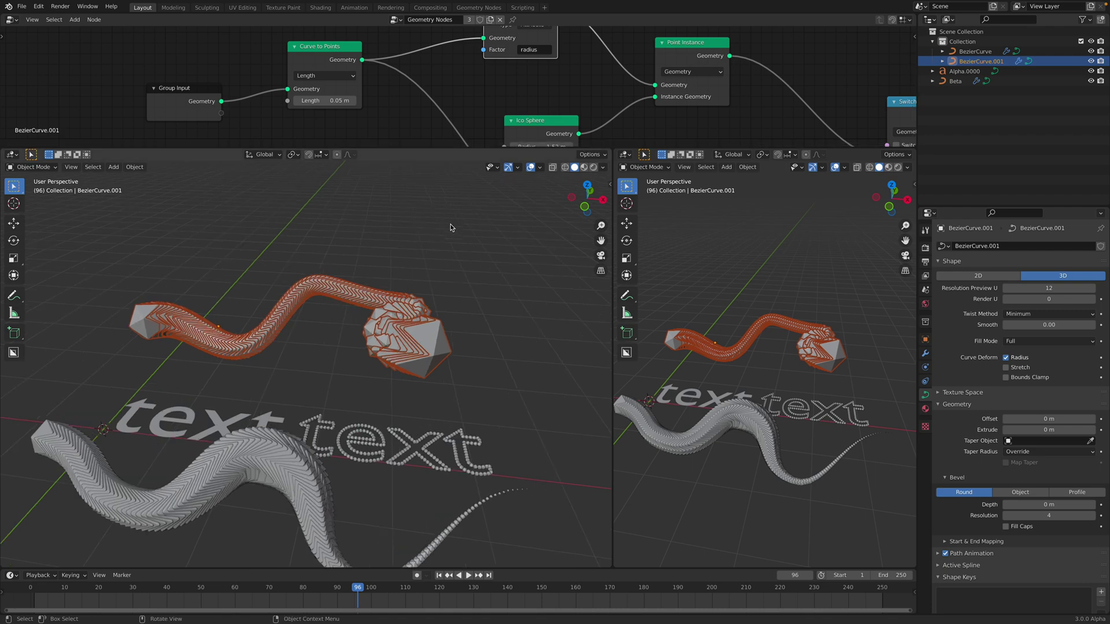
pyautogui.click(624, 154)
pyautogui.click(921, 225)
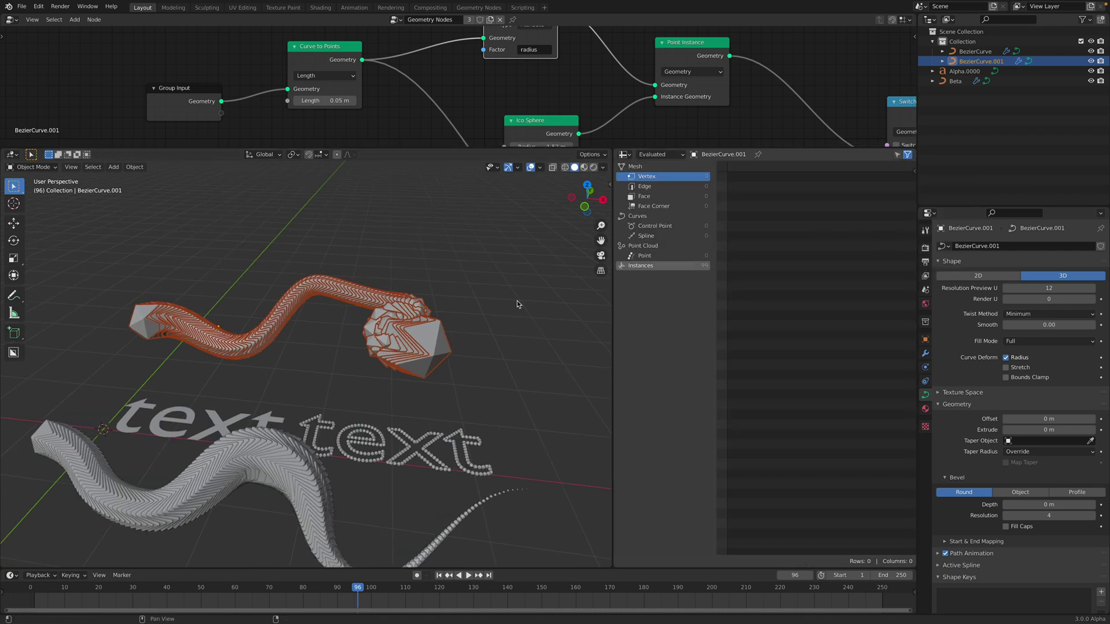
# Set the new curve's bevel depth to 0.16 m
pyautogui.moveTo(517, 300); pyautogui.dragTo(622, 247, button='middle')
pyautogui.click(643, 255)
pyautogui.moveTo(1047, 504)
pyautogui.mouseDown()
pyautogui.moveTo(1081, 504)
pyautogui.moveTo(1055, 508)
pyautogui.mouseUp()
# Examine the new curve's Spline, Face, Vertex, Control Point and Point data in the spreadsheet
pyautogui.click(672, 236)
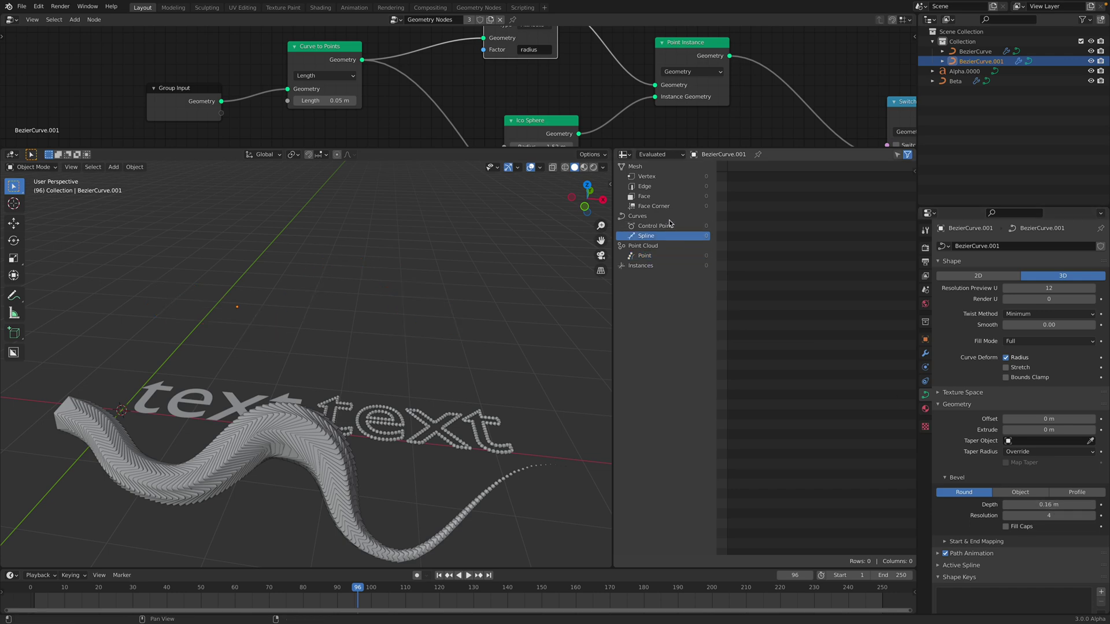
pyautogui.click(667, 197)
pyautogui.click(667, 178)
pyautogui.click(663, 227)
pyautogui.click(644, 255)
pyautogui.click(645, 236)
# Enlarge the node editor and connect the Curve to Points geometry output directly to the Group Output
pyautogui.press('Home')
pyautogui.moveTo(451, 145); pyautogui.dragTo(437, 258)
pyautogui.moveTo(523, 157); pyautogui.dragTo(460, 131, button='middle')
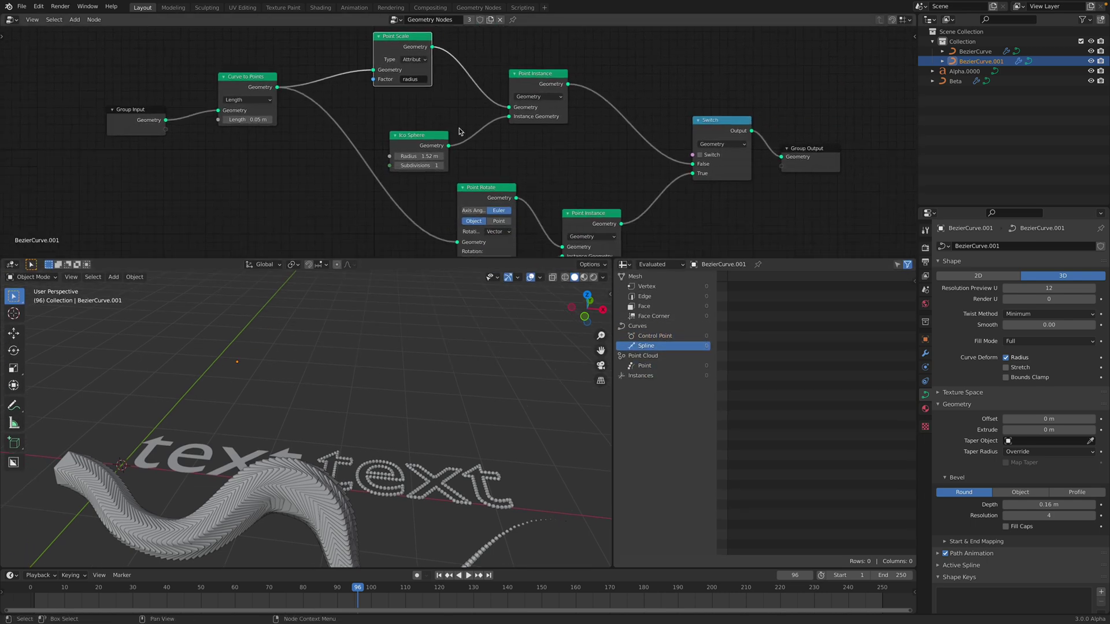
pyautogui.scroll(-2, 460, 131)
pyautogui.moveTo(300, 96); pyautogui.dragTo(767, 118)
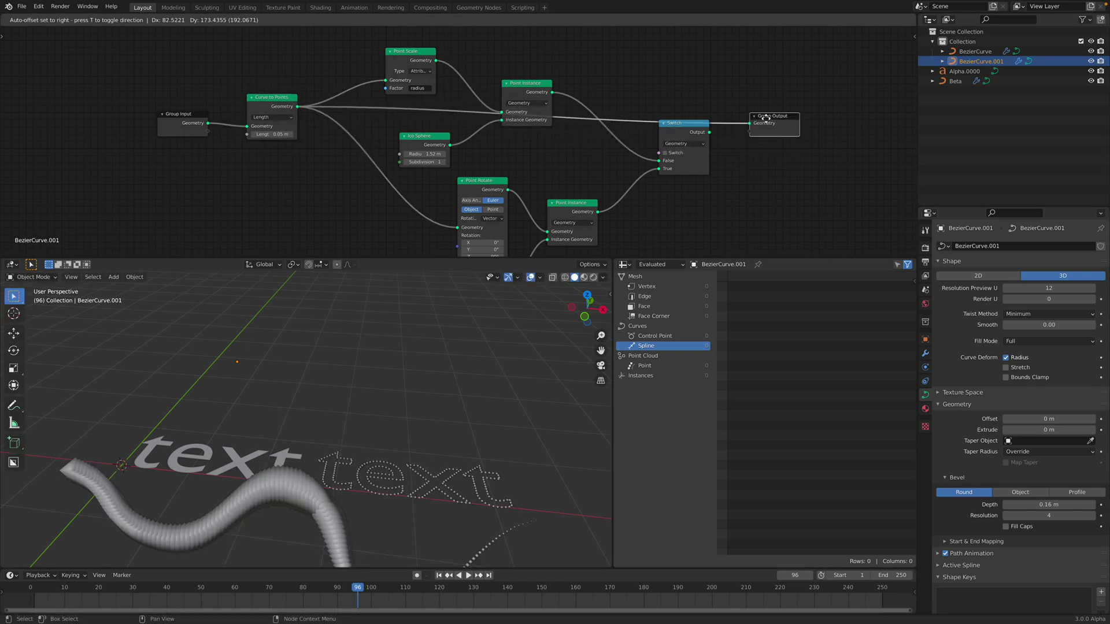
pyautogui.moveTo(312, 443); pyautogui.dragTo(327, 411, button='middle')
pyautogui.keyDown('shift'); pyautogui.moveTo(328, 410); pyautogui.dragTo(345, 357, button='middle'); pyautogui.keyUp('shift')
pyautogui.moveTo(259, 399); pyautogui.dragTo(250, 423, button='middle')
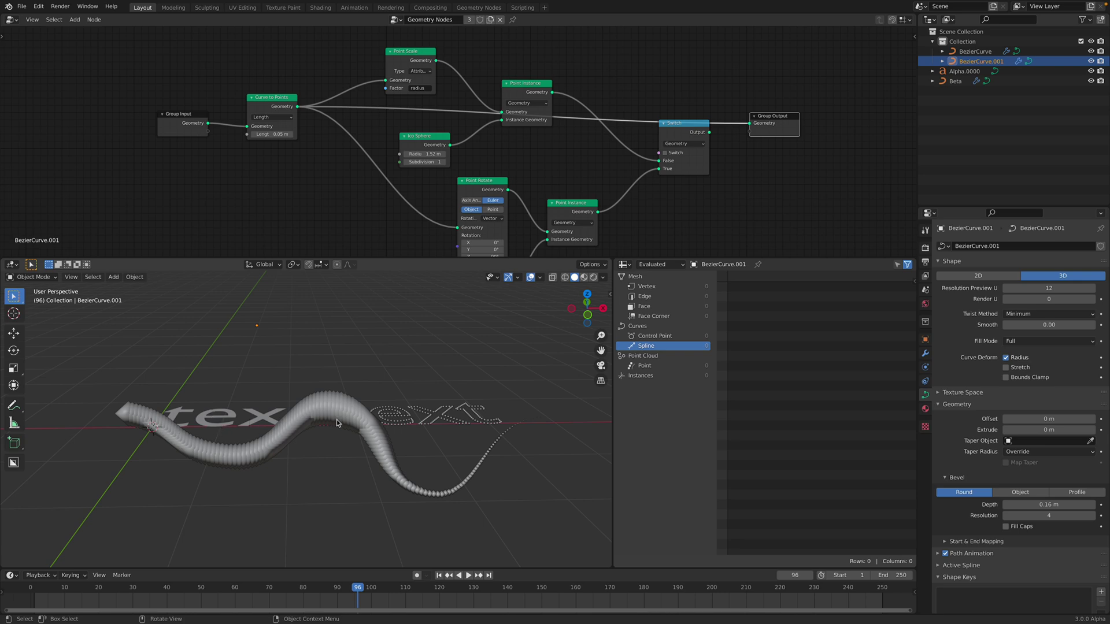
# Check the Point, Instances, Spline and Control Point data of the new curve in the spreadsheet
pyautogui.click(664, 365)
pyautogui.click(664, 376)
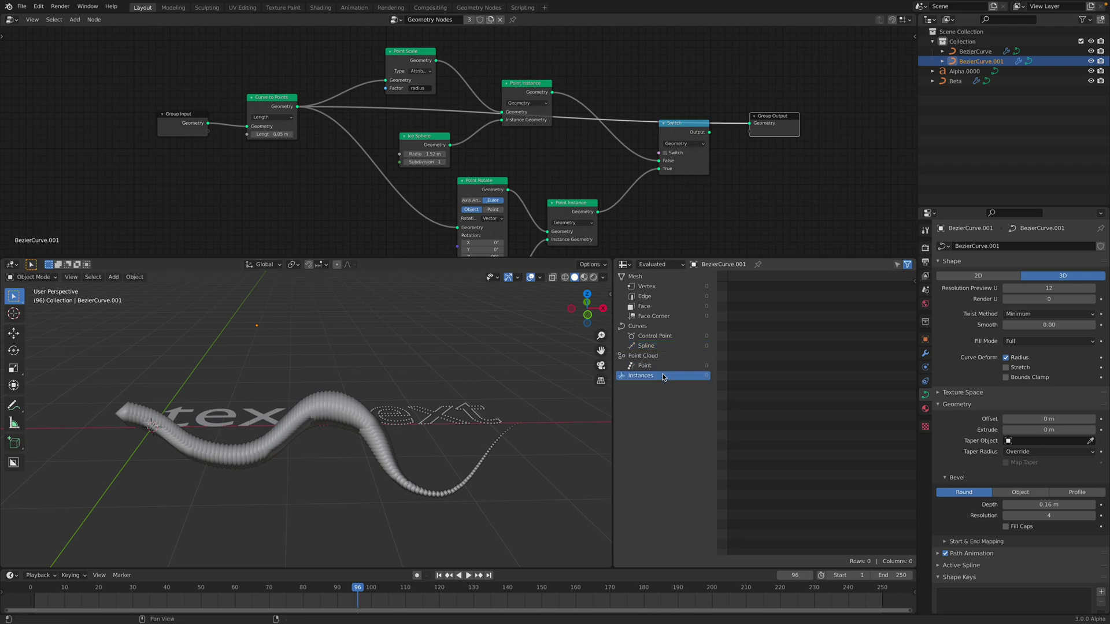
pyautogui.click(663, 349)
pyautogui.click(662, 335)
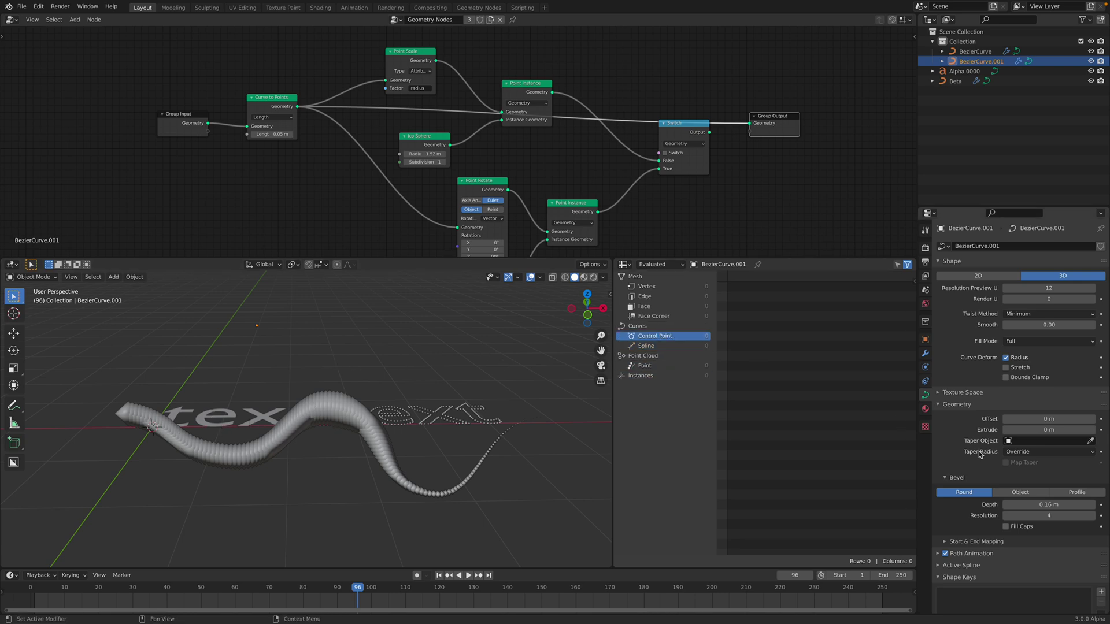
# Reset the new curve's bevel depth to 0 m
pyautogui.moveTo(1025, 504); pyautogui.dragTo(1006, 504)
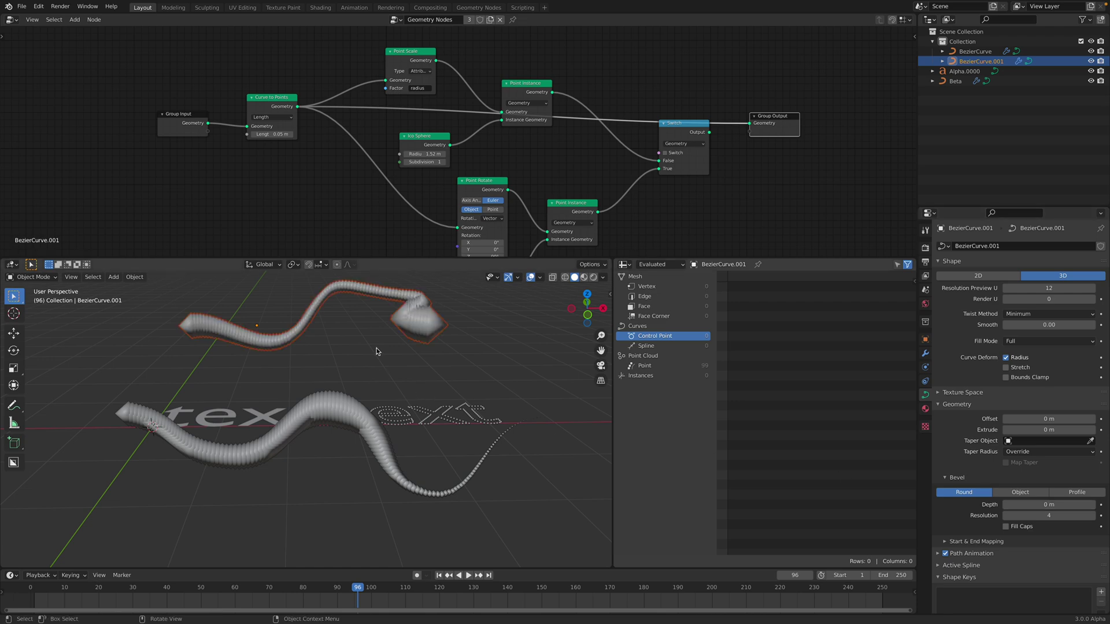
pyautogui.click(413, 301)
pyautogui.click(414, 302)
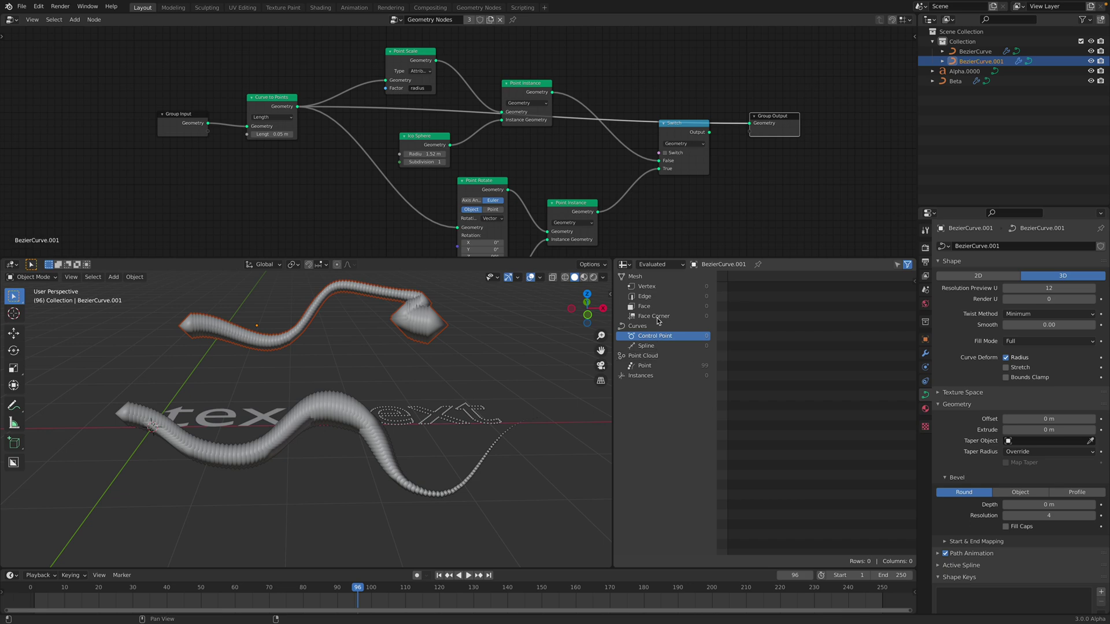
# Connect the Group Input geometry directly to the Group Output and widen the spreadsheet to read the control points' radius values
pyautogui.moveTo(208, 123); pyautogui.dragTo(749, 123)
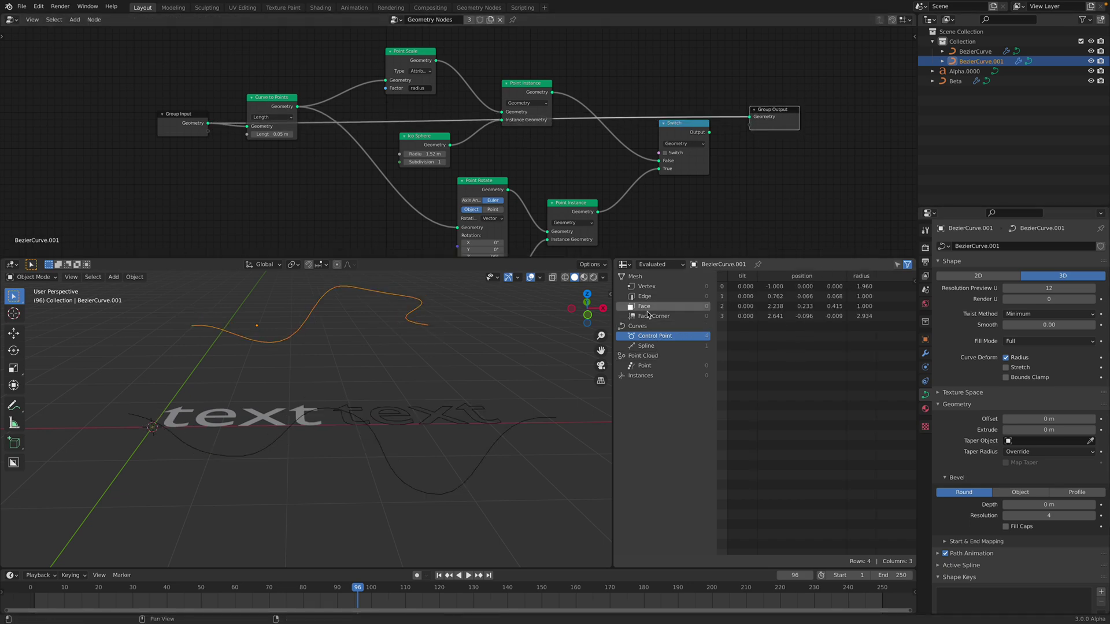
pyautogui.moveTo(612, 309); pyautogui.dragTo(560, 309)
pyautogui.scroll(1, 314, 359)
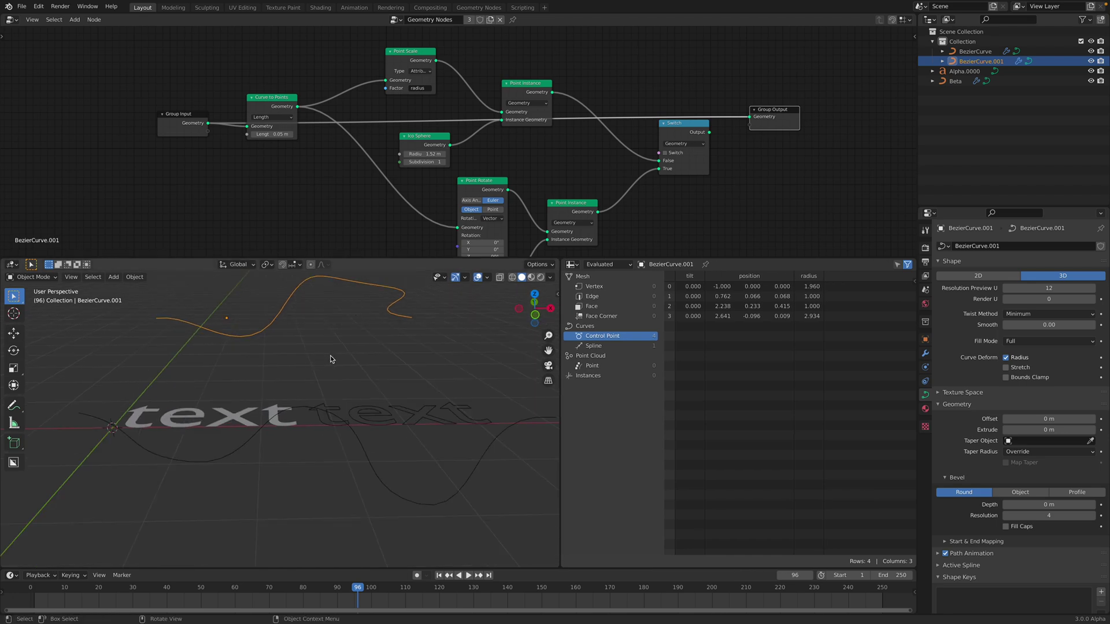
pyautogui.keyDown('shift'); pyautogui.moveTo(331, 360); pyautogui.dragTo(336, 410, button='middle'); pyautogui.keyUp('shift')
pyautogui.scroll(1, 198, 356)
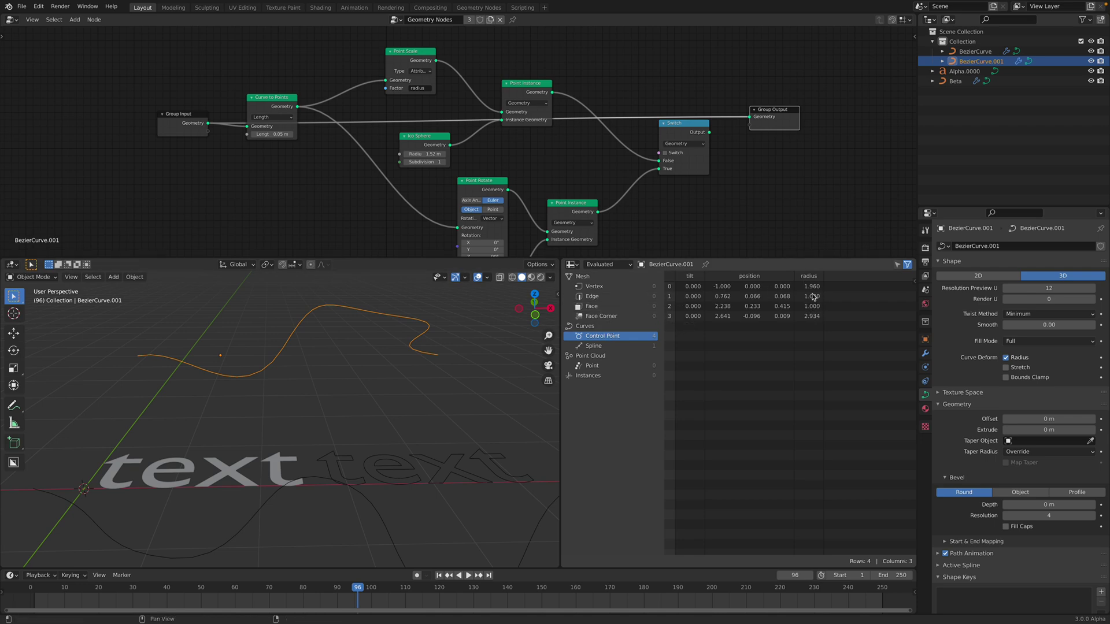
# Try a bevel depth of 0.06 m on the curve, and return it to 0 m
pyautogui.moveTo(1045, 505); pyautogui.dragTo(1063, 505)
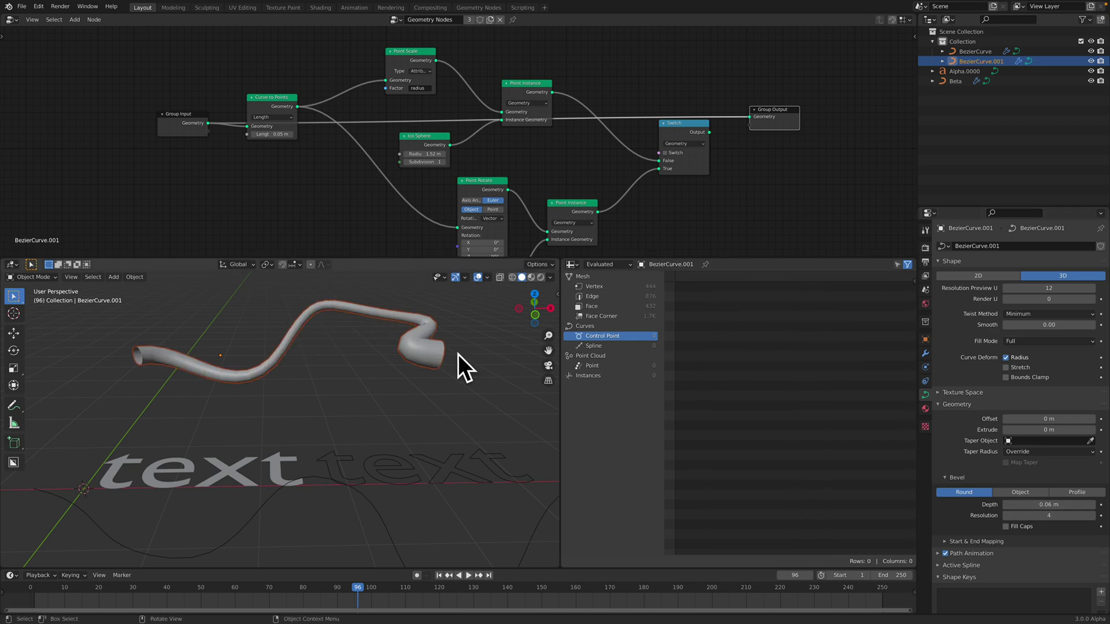
pyautogui.moveTo(1045, 505); pyautogui.dragTo(1012, 505)
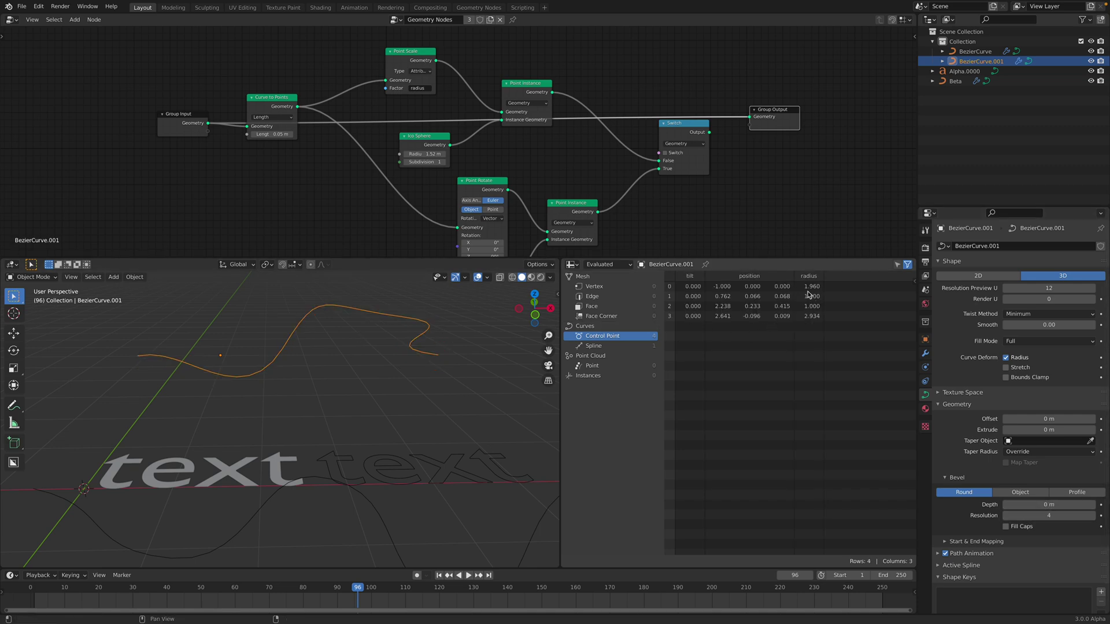
# Reconnect the Switch output to the Group Output and make the 3D viewport wider than the spreadsheet
pyautogui.moveTo(710, 134); pyautogui.dragTo(748, 118)
pyautogui.scroll(-2, 362, 409)
pyautogui.moveTo(361, 409); pyautogui.dragTo(365, 415, button='middle')
pyautogui.moveTo(579, 375); pyautogui.dragTo(665, 375)
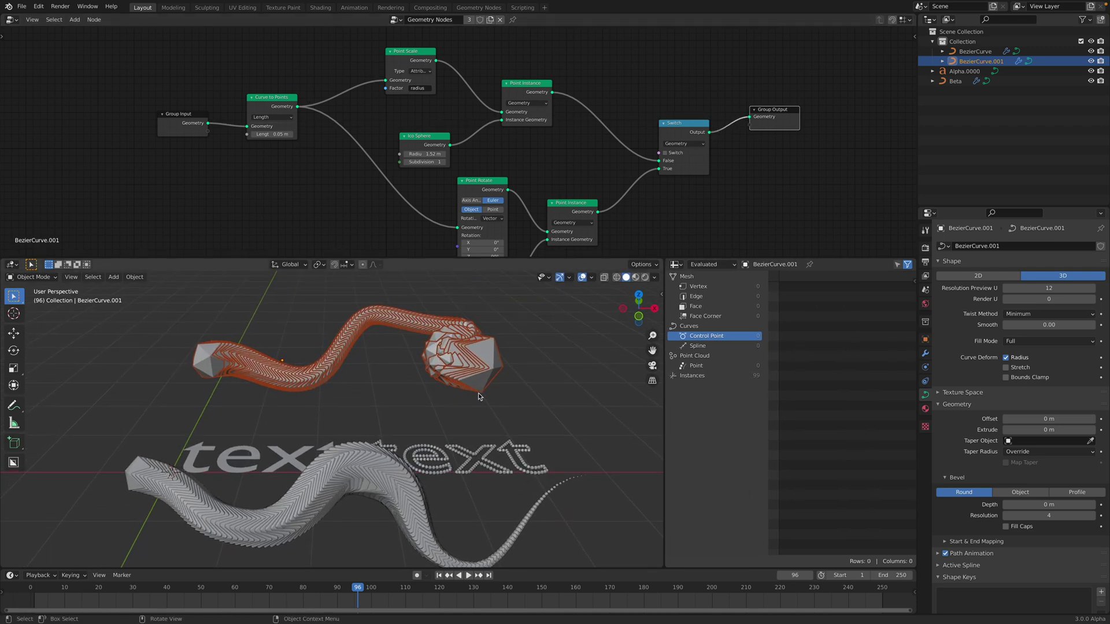
# Deselect the curve and save the file
pyautogui.click(537, 408)
pyautogui.moveTo(537, 404); pyautogui.dragTo(437, 375, button='middle')
pyautogui.hotkey('ctrl', 's')
# Add a Sapling Tree Gen curve object to the scene
pyautogui.scroll(-3, 537, 408)
pyautogui.hotkey('shift', 'a')
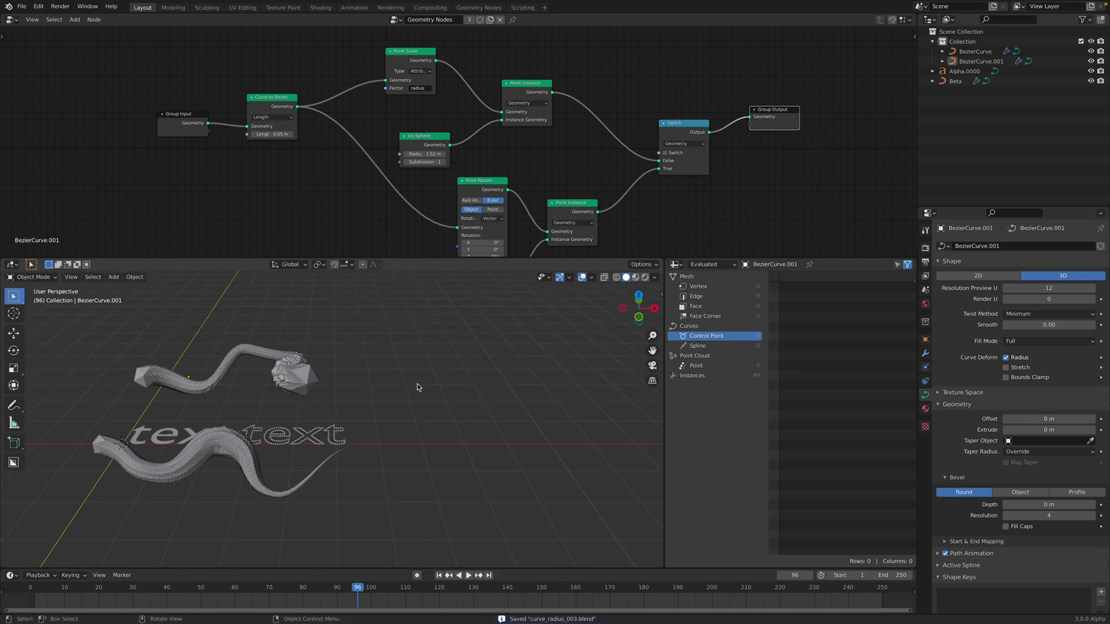
pyautogui.hotkey('shift', 'a')
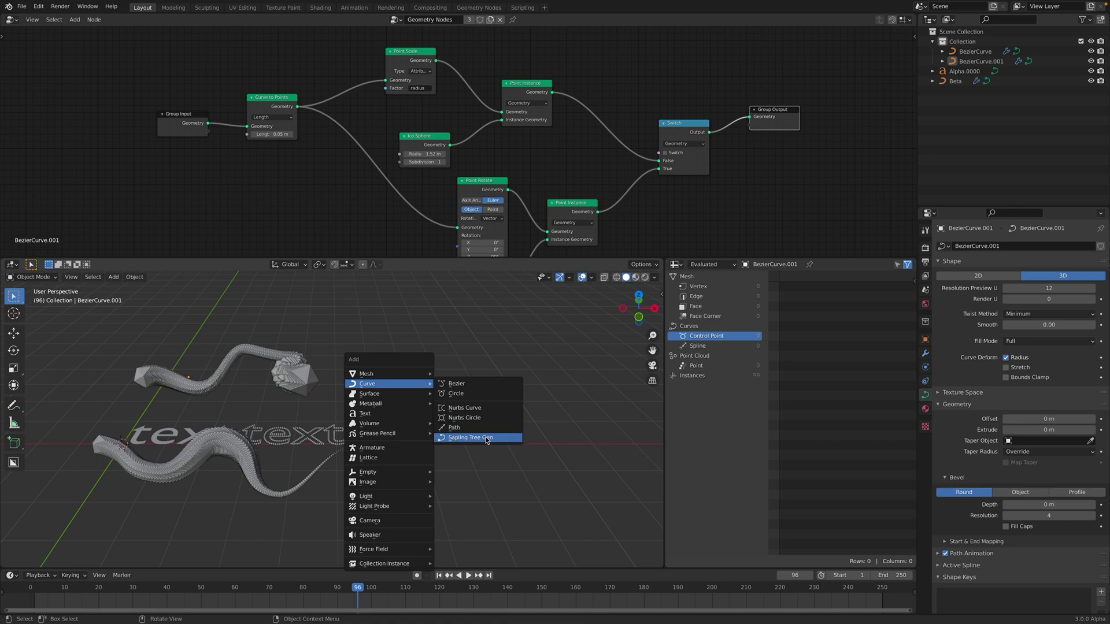
pyautogui.click(483, 441)
pyautogui.scroll(-3, 186, 406)
# Move the tree sideways along the ground, clear of the text and the other curves
pyautogui.click(195, 345)
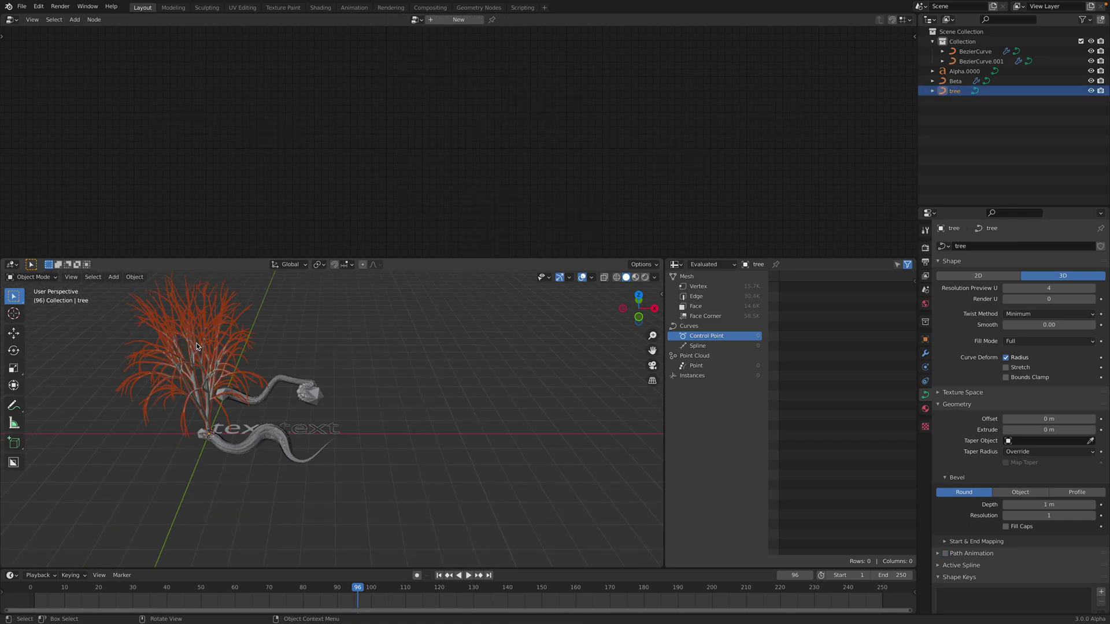
pyautogui.press('g')
pyautogui.click(476, 358)
pyautogui.moveTo(491, 358); pyautogui.dragTo(484, 355, button='middle')
pyautogui.keyDown('shift'); pyautogui.moveTo(509, 355); pyautogui.dragTo(411, 365, button='middle'); pyautogui.keyUp('shift')
pyautogui.scroll(2, 429, 384)
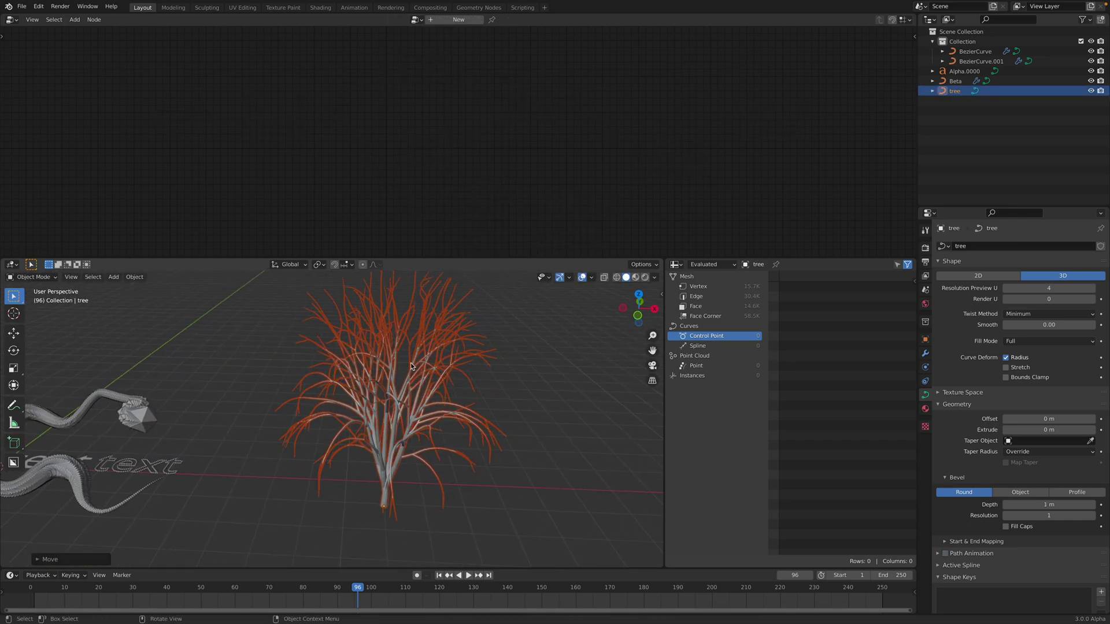
pyautogui.moveTo(506, 406); pyautogui.dragTo(508, 419, button='middle')
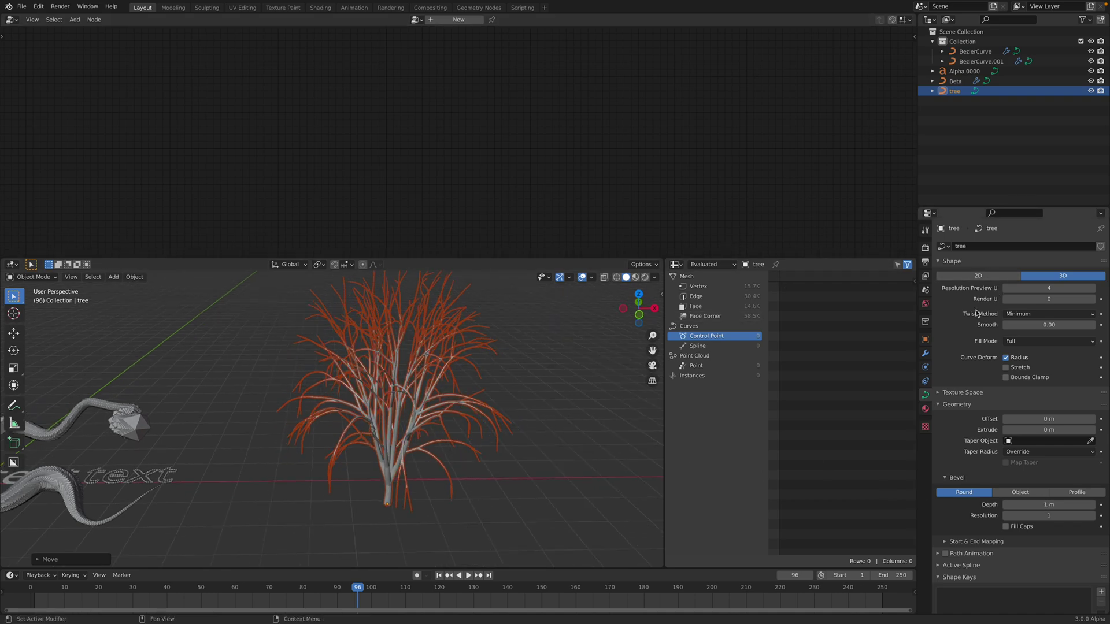
# Add a Geometry Nodes modifier to the tree and assign the existing Geometry Nodes tree to it
pyautogui.click(926, 353)
pyautogui.click(962, 245)
pyautogui.click(941, 333)
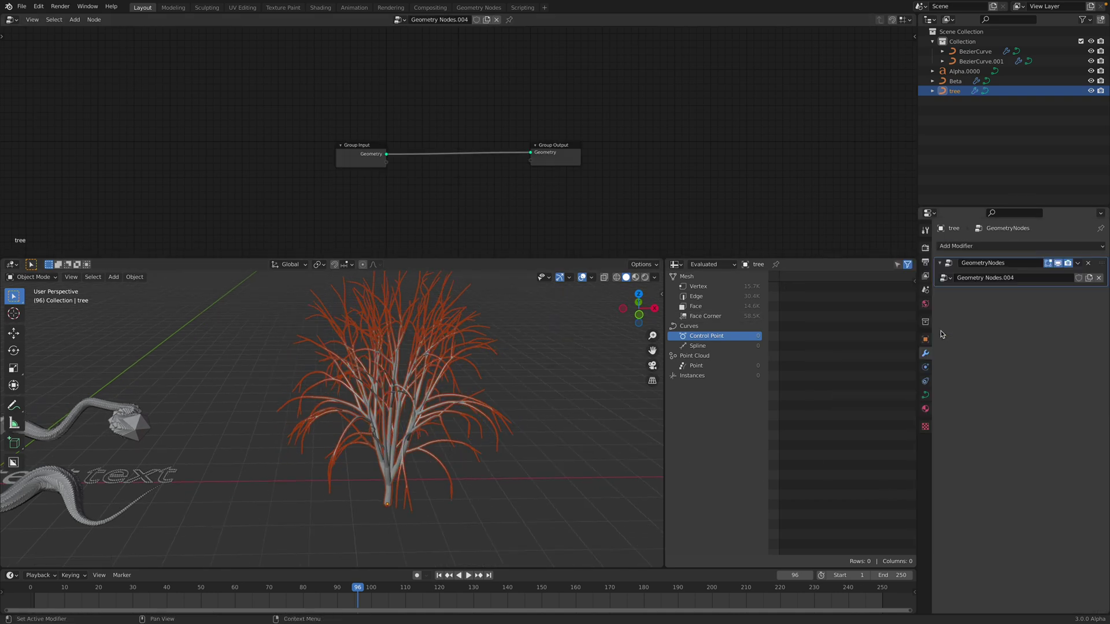
pyautogui.scroll(2, 537, 205)
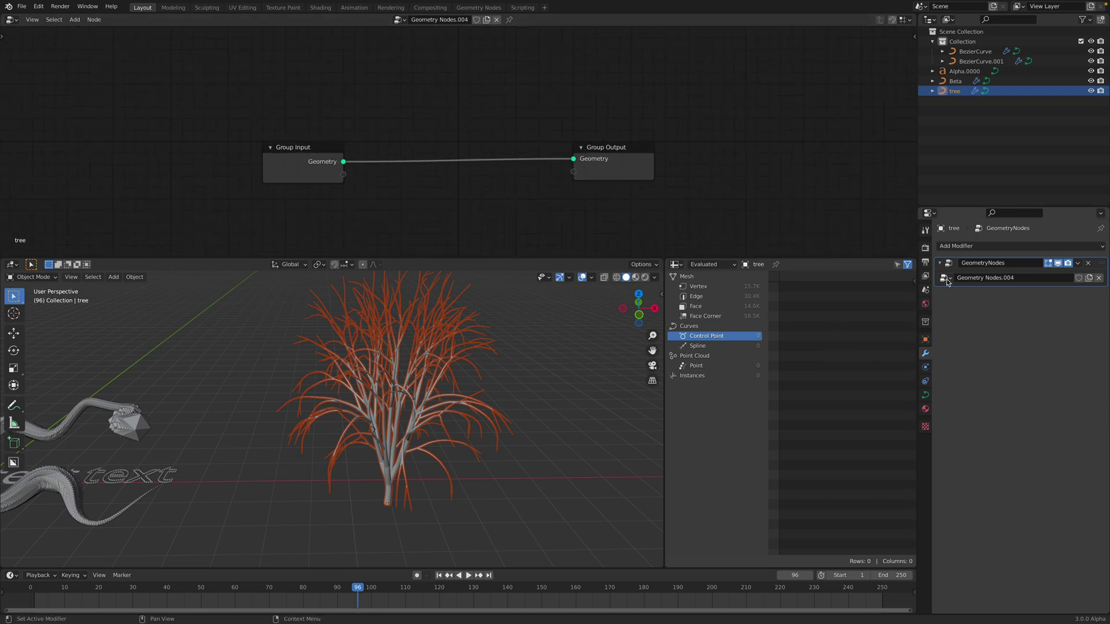
pyautogui.click(945, 279)
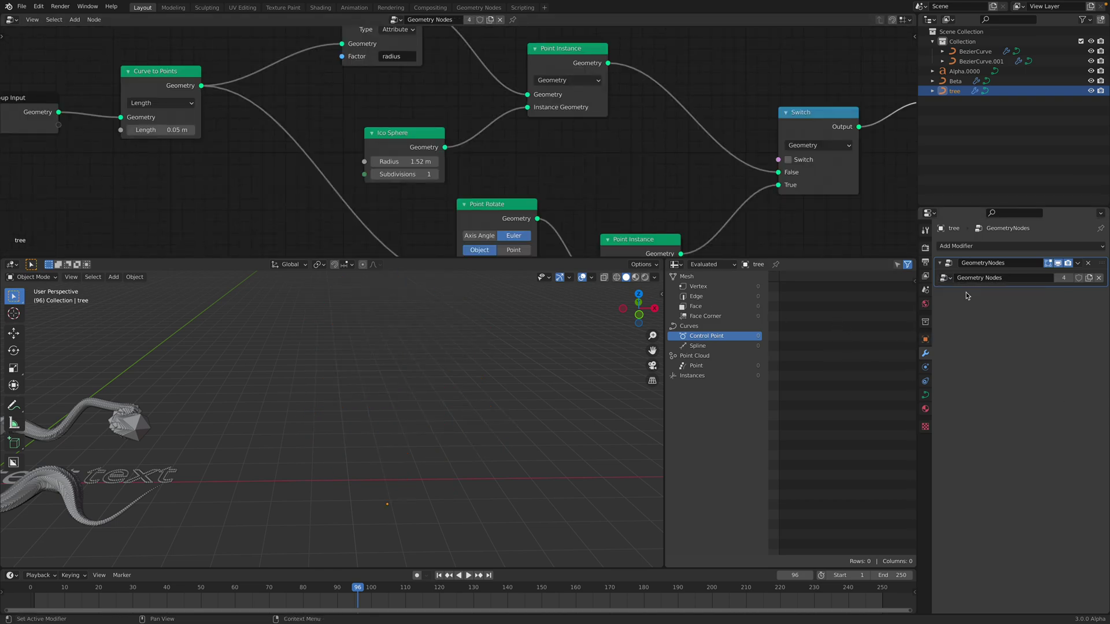
pyautogui.press('Home')
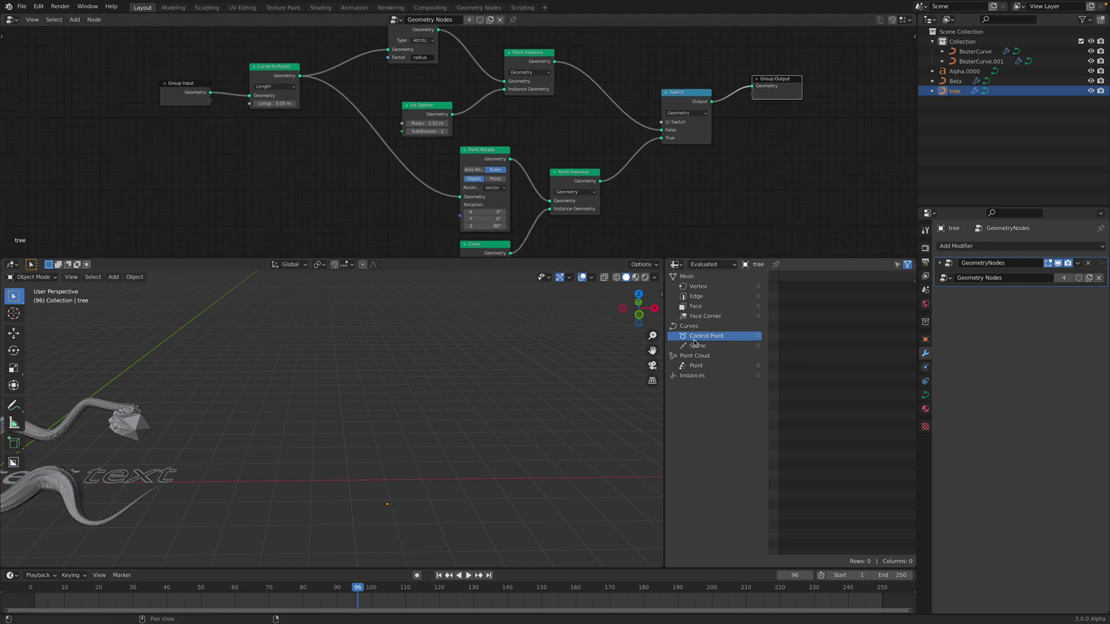
# Set the tree curve's bevel depth to 0 m
pyautogui.click(924, 394)
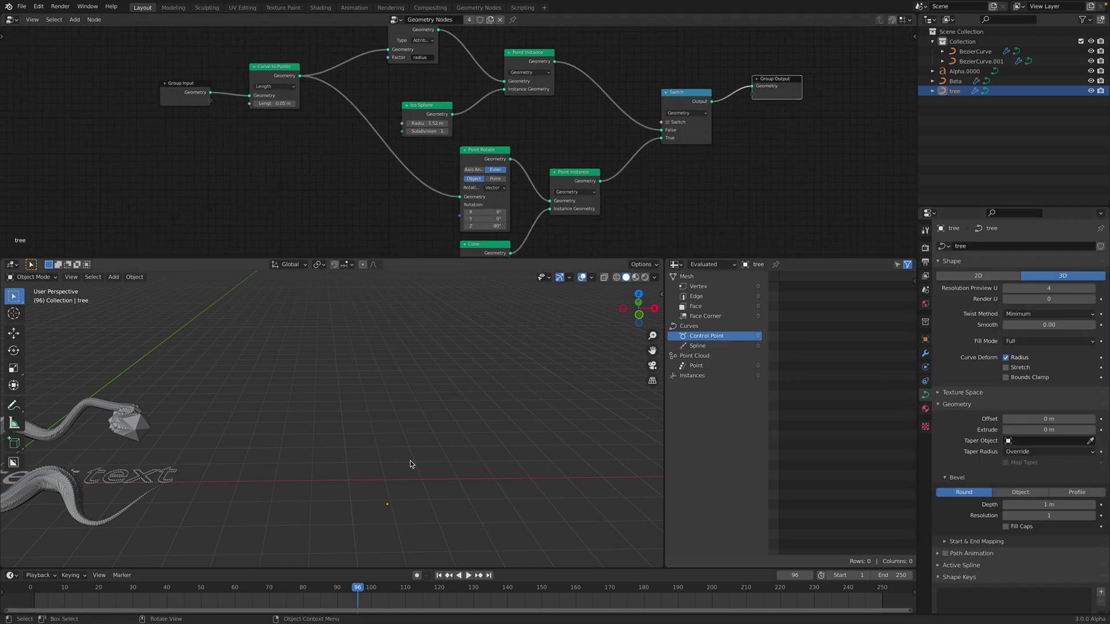
pyautogui.scroll(4, 453, 478)
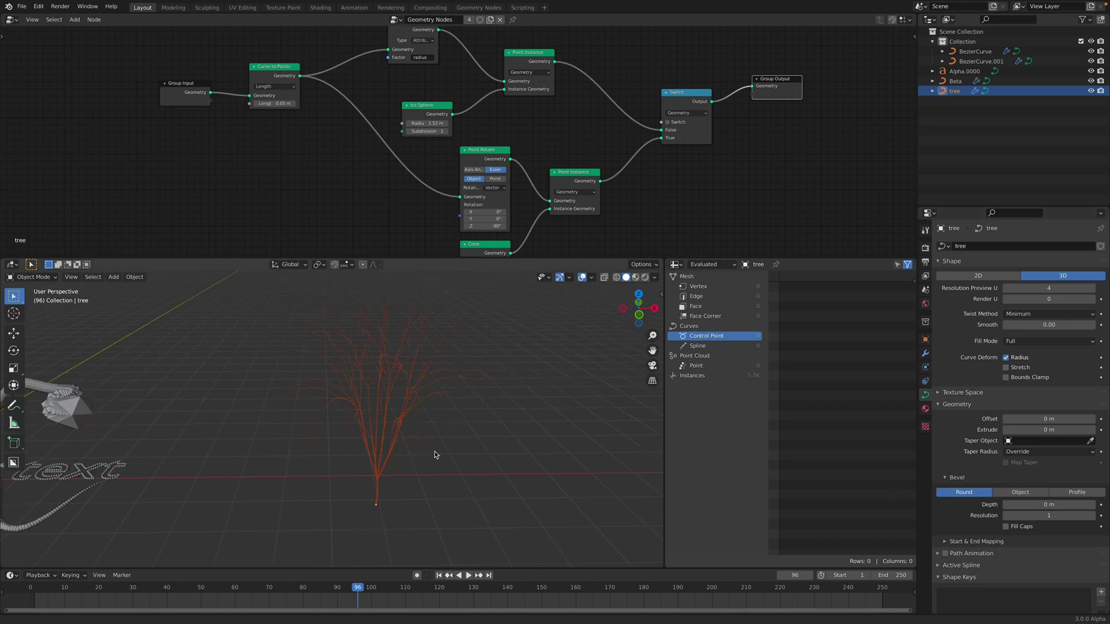
# Deselect the tree and increase the Ico Sphere node's radius to 5.86 m
pyautogui.scroll(2, 367, 149)
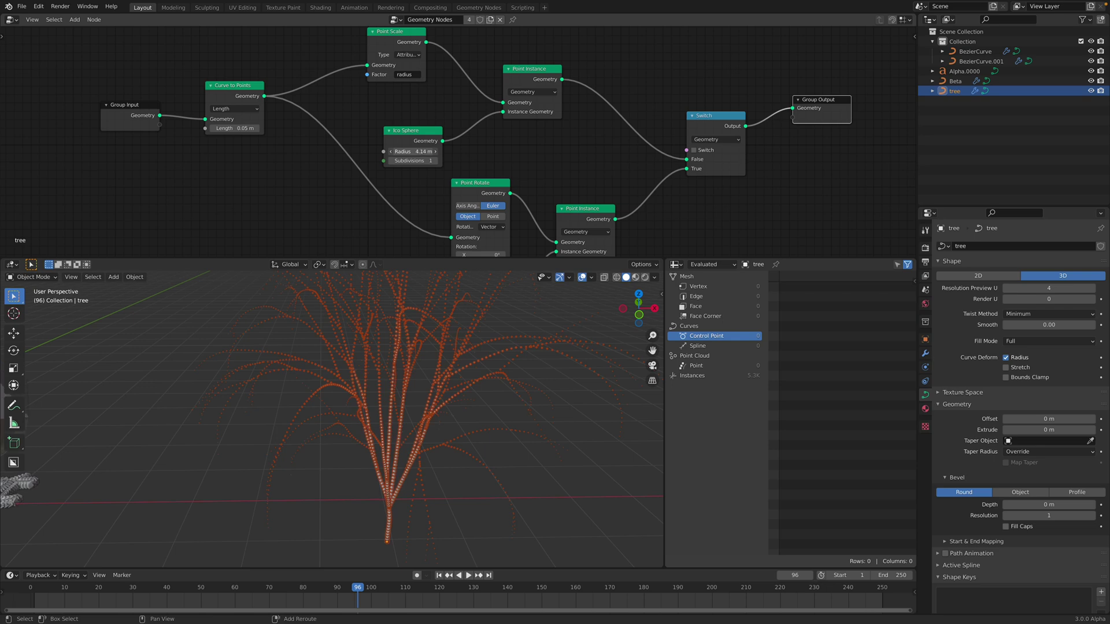
pyautogui.scroll(1, 247, 129)
pyautogui.moveTo(415, 399); pyautogui.dragTo(438, 346, button='middle')
pyautogui.click(329, 475)
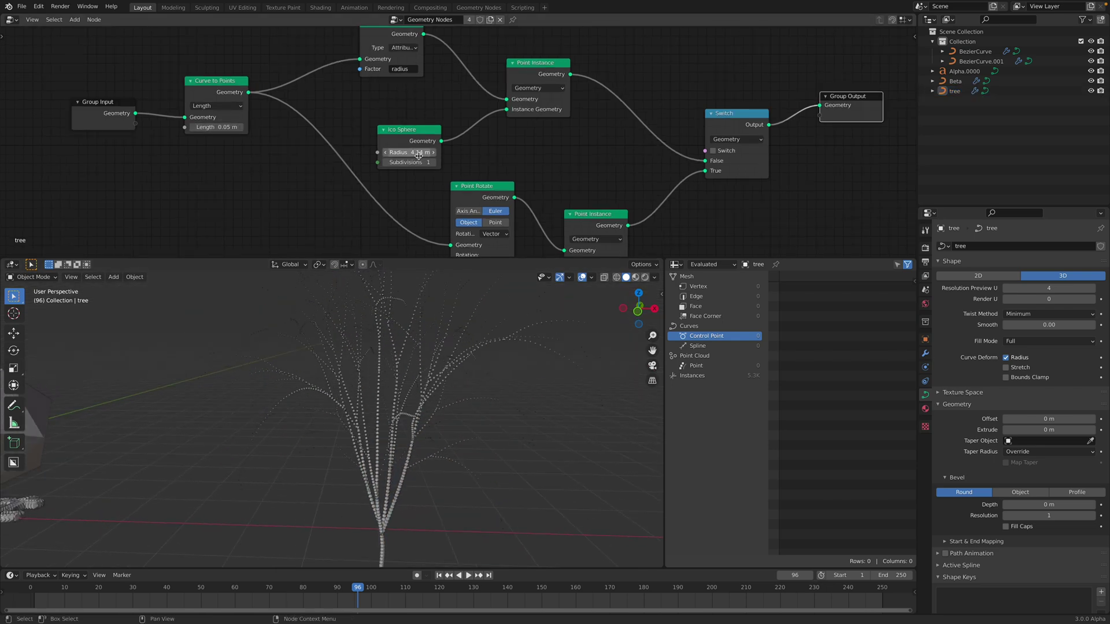
pyautogui.keyDown('shift'); pyautogui.moveTo(419, 155); pyautogui.dragTo(509, 155); pyautogui.keyUp('shift')
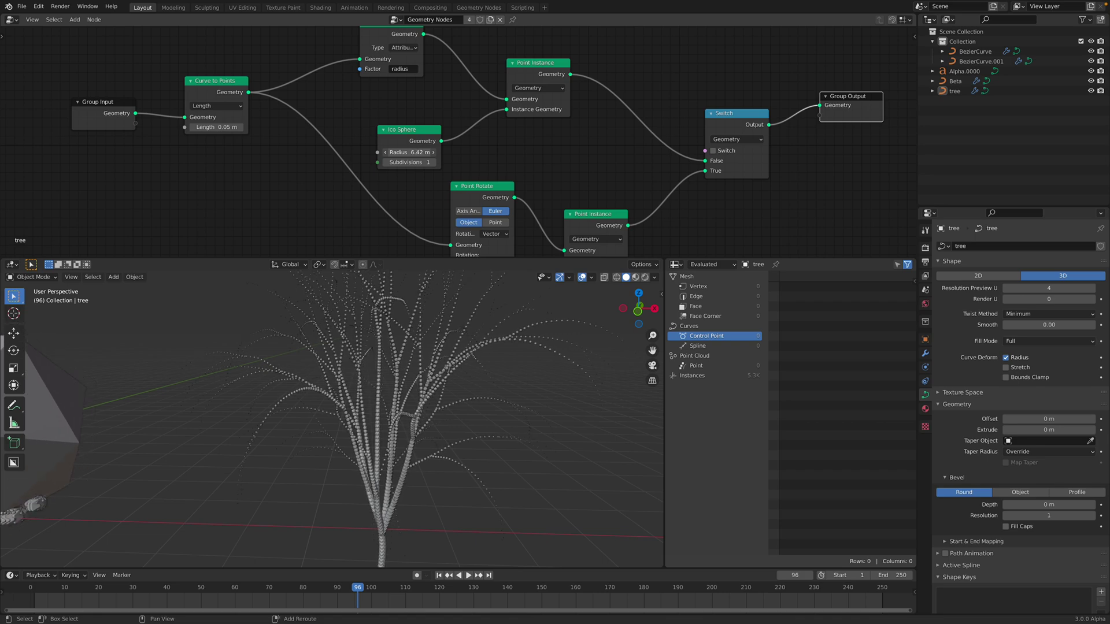
# Bypass the Point Scale node by connecting Curve to Points directly to the Point Instance geometry input
pyautogui.scroll(4, 411, 125)
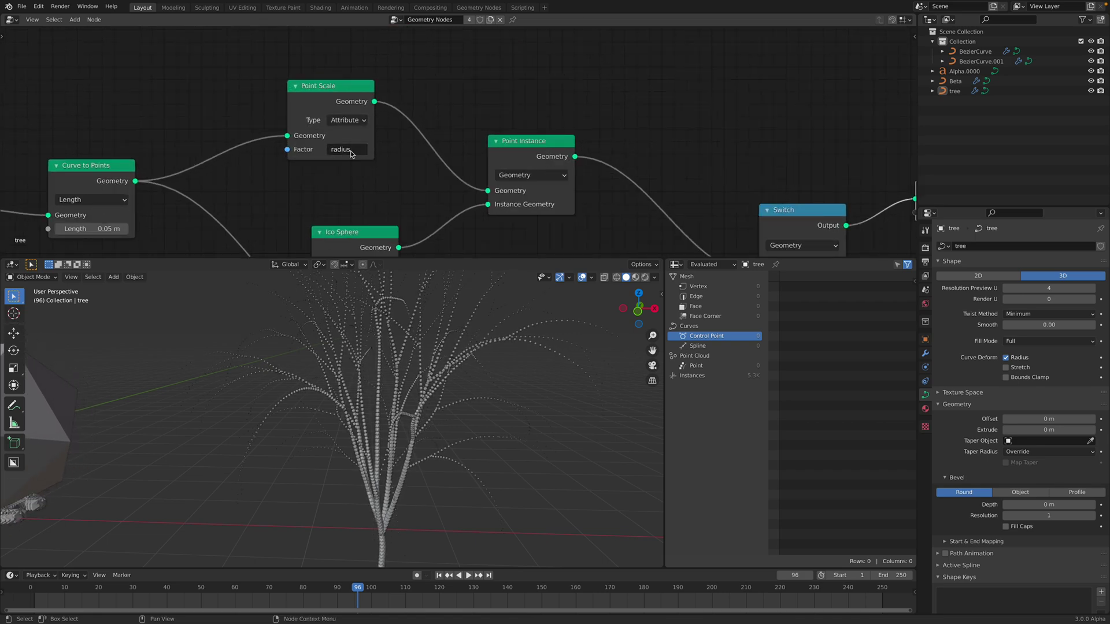
pyautogui.scroll(-2, 351, 155)
pyautogui.moveTo(172, 163); pyautogui.dragTo(392, 165)
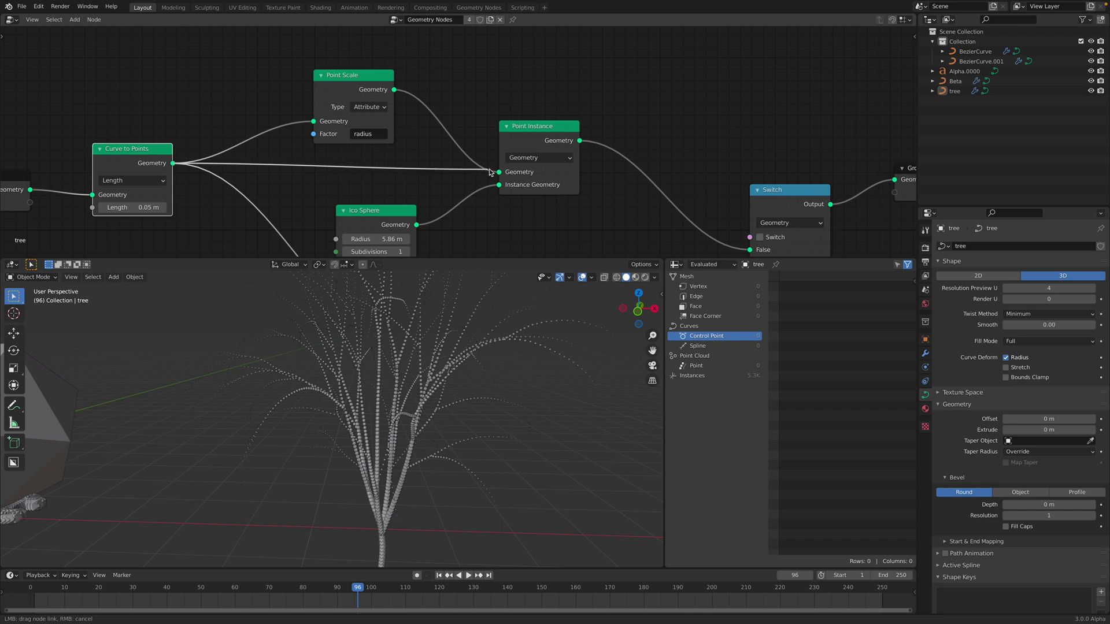
pyautogui.moveTo(489, 172); pyautogui.dragTo(498, 171)
# Set the Ico Sphere radius to 0.2 m and reduce it further to 0.08 m
pyautogui.click(391, 239)
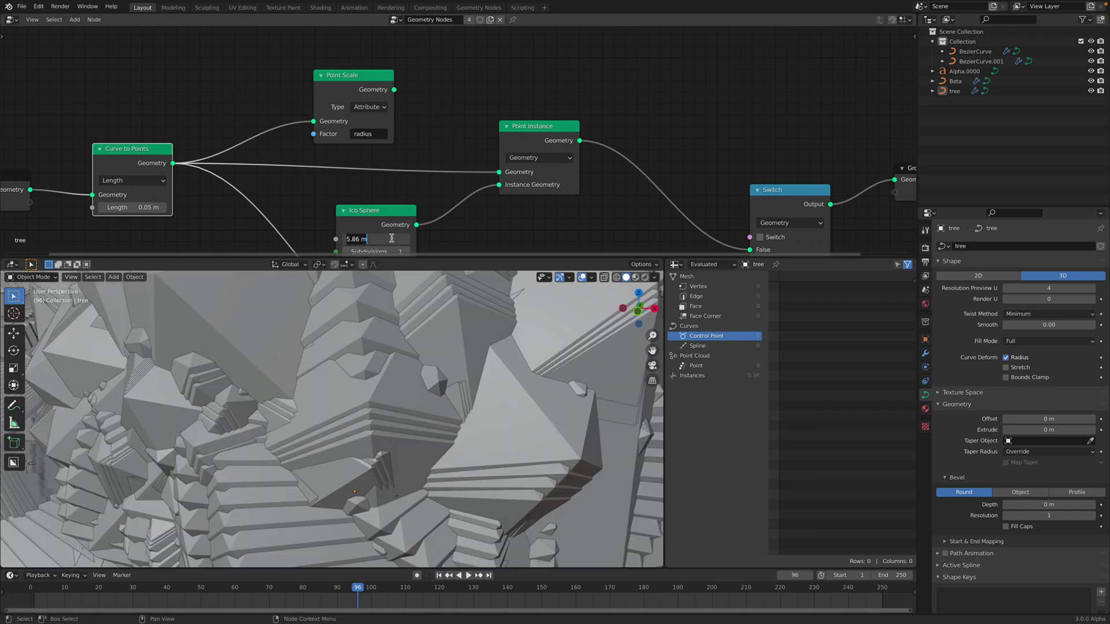
pyautogui.write('0.2')
pyautogui.press('Return')
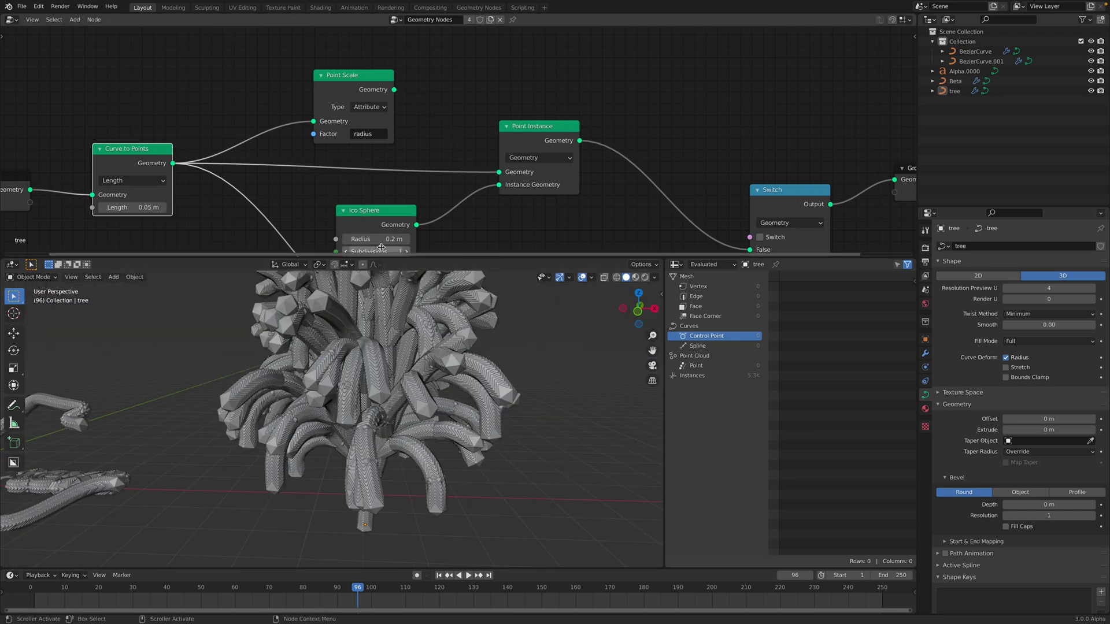
pyautogui.moveTo(391, 239); pyautogui.dragTo(384, 239)
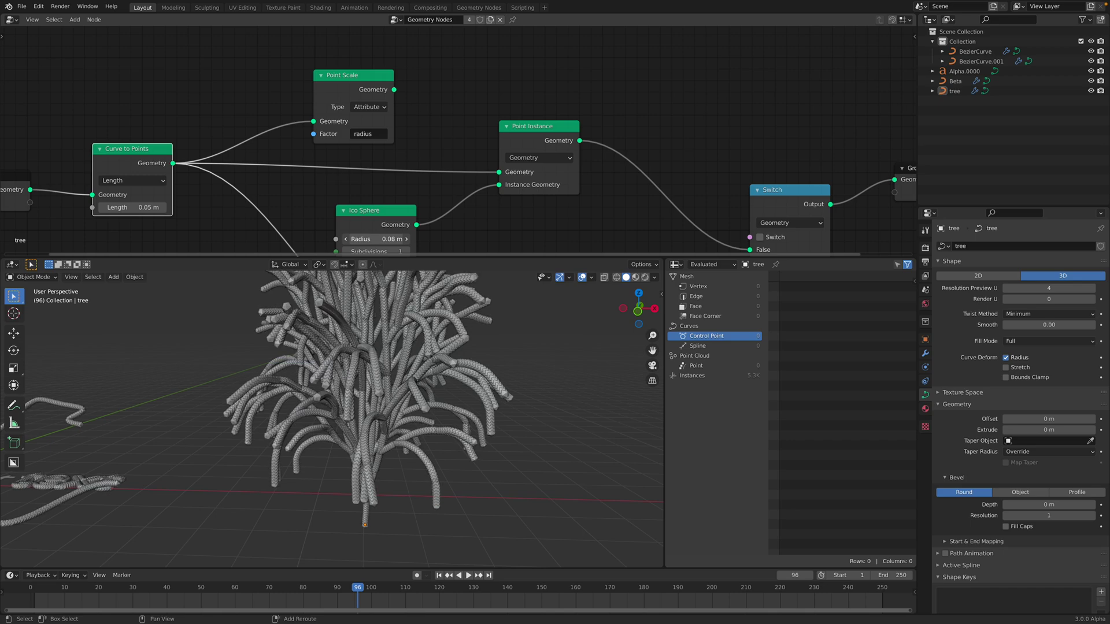
# Rearrange the Ico Sphere and Point Scale nodes between Curve to Points and Point Instance
pyautogui.moveTo(397, 119); pyautogui.dragTo(430, 102, button='middle')
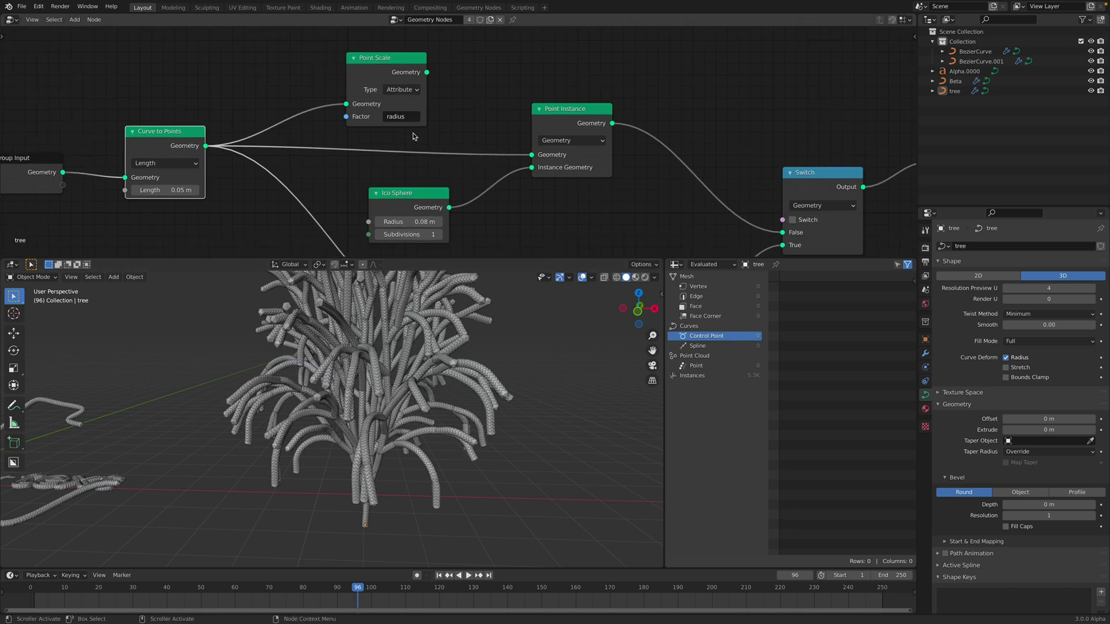
pyautogui.moveTo(387, 193); pyautogui.dragTo(372, 172)
pyautogui.moveTo(400, 108); pyautogui.dragTo(414, 114)
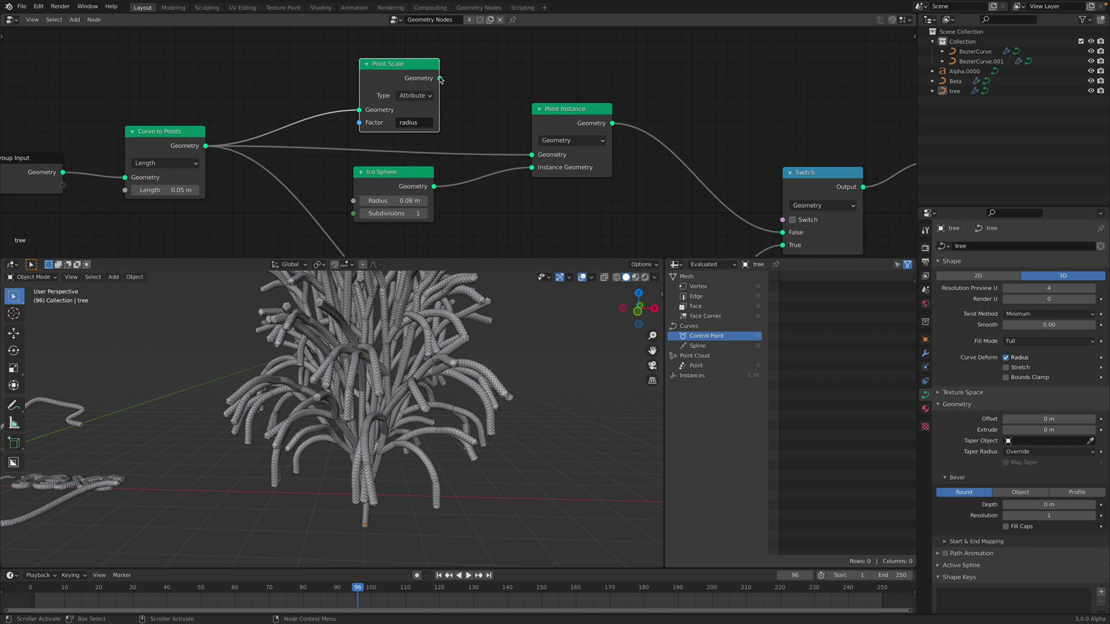
# Connect Point Scale's geometry output to Point Instance, shift the Point Scale node, and raise the Ico Sphere radius to 11.2 m
pyautogui.moveTo(519, 147); pyautogui.dragTo(531, 154)
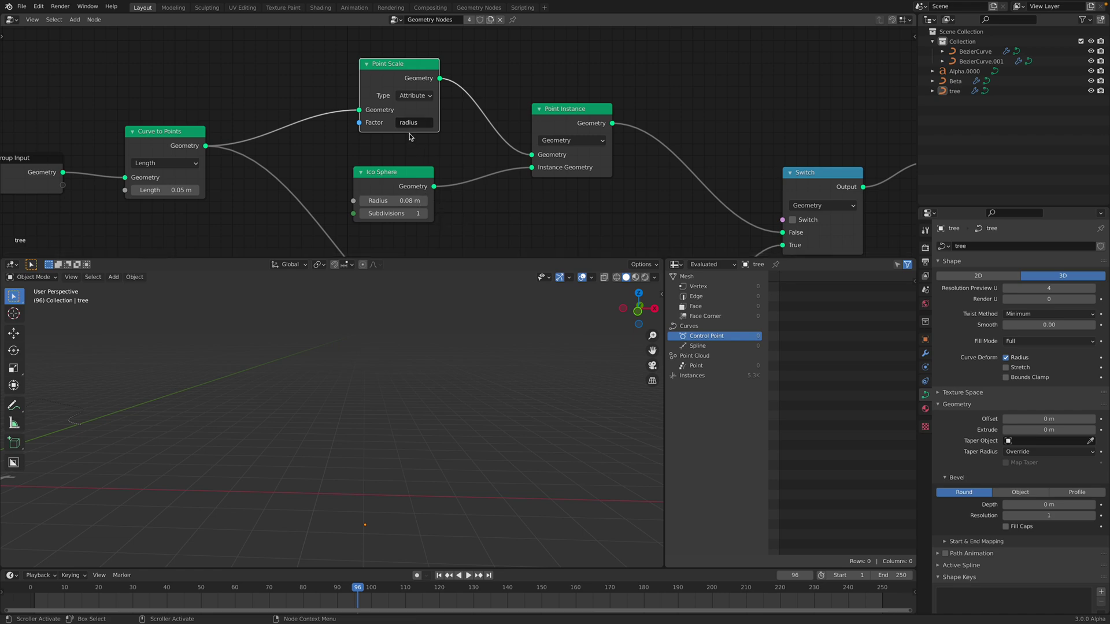
pyautogui.moveTo(399, 66); pyautogui.dragTo(368, 62)
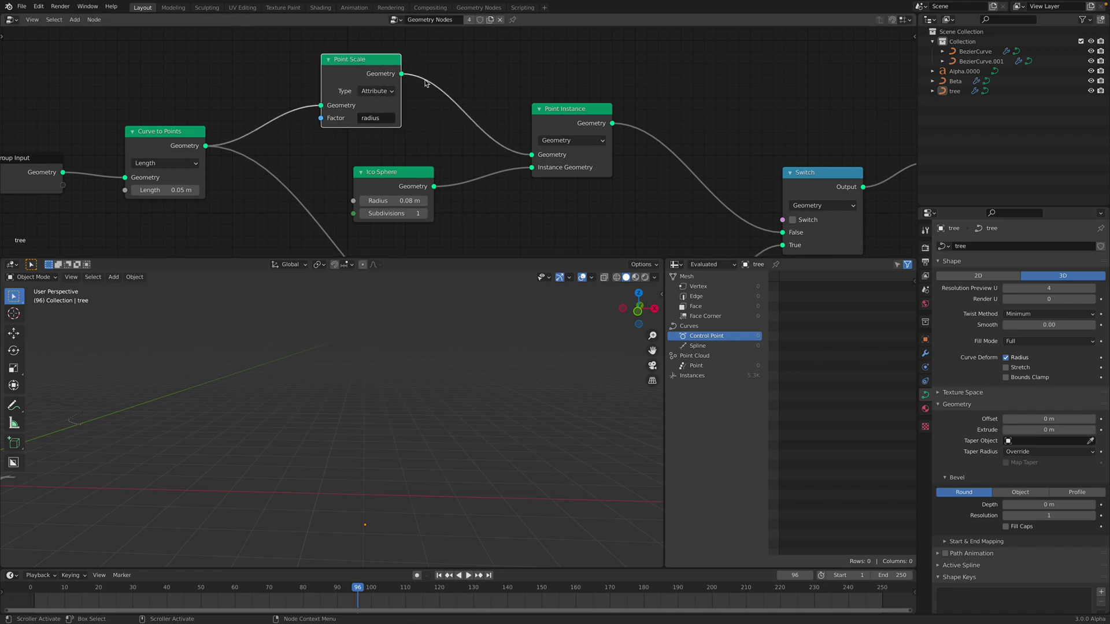
pyautogui.moveTo(393, 200); pyautogui.dragTo(485, 200)
pyautogui.moveTo(341, 363); pyautogui.dragTo(462, 419, button='middle')
pyautogui.click(485, 437)
pyautogui.click(379, 372)
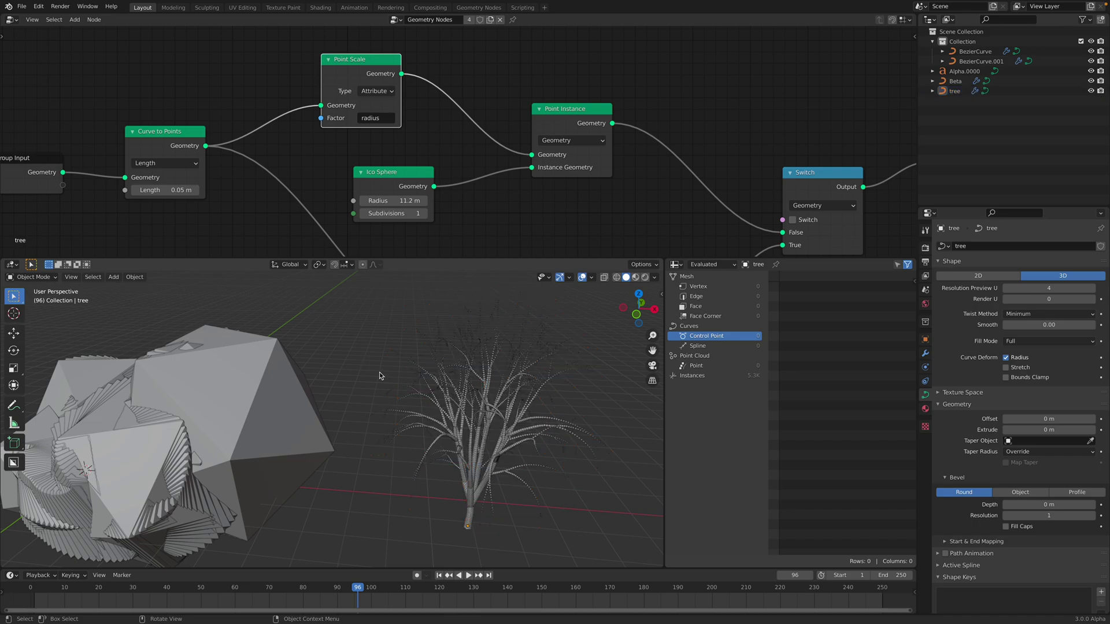
pyautogui.moveTo(379, 372); pyautogui.dragTo(465, 403, button='middle')
pyautogui.scroll(-2, 659, 32)
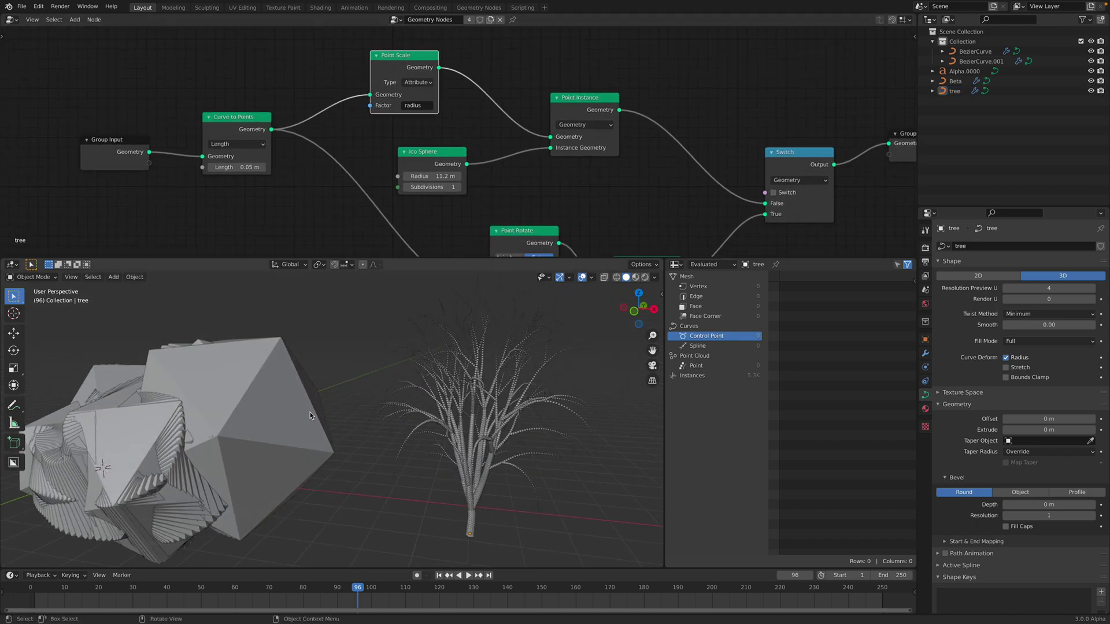
# Select BezierCurve.001, reduce the Ico Sphere radius to 3.8 m, and save the file
pyautogui.click(245, 481)
pyautogui.moveTo(245, 481); pyautogui.dragTo(399, 402, button='middle')
pyautogui.moveTo(482, 206); pyautogui.dragTo(472, 176, button='middle')
pyautogui.moveTo(429, 147); pyautogui.dragTo(399, 145)
pyautogui.hotkey('ctrl', 's')
# Insert an Attribute Math node on the link between Point Scale and Point Instance
pyautogui.moveTo(378, 87); pyautogui.dragTo(389, 120, button='middle')
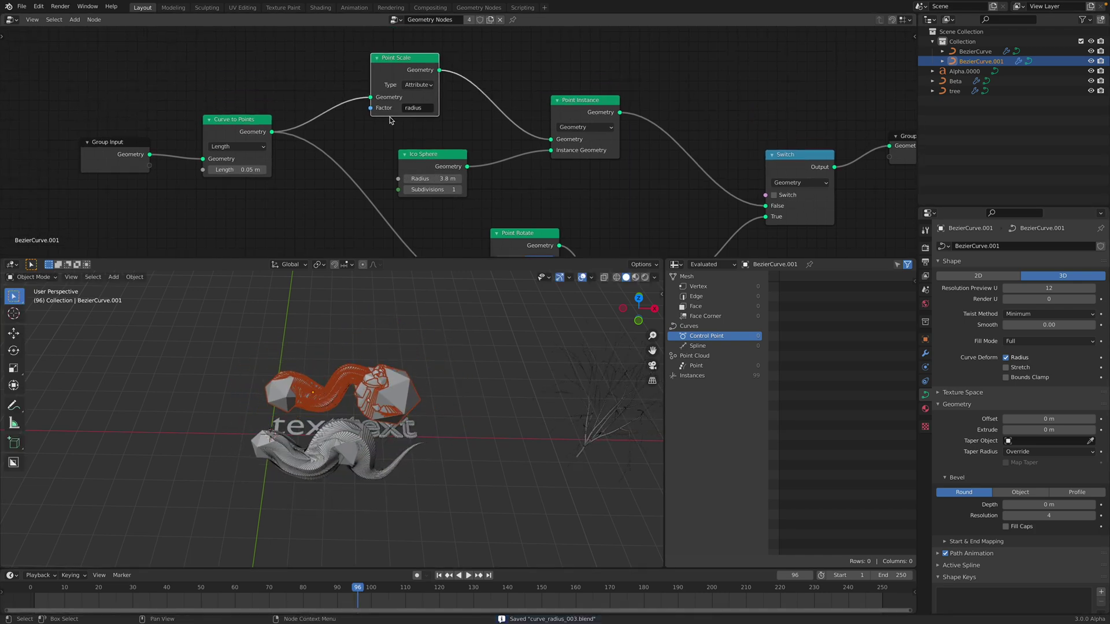
pyautogui.scroll(2, 390, 121)
pyautogui.moveTo(407, 100); pyautogui.dragTo(383, 91)
pyautogui.hotkey('shift', 'a')
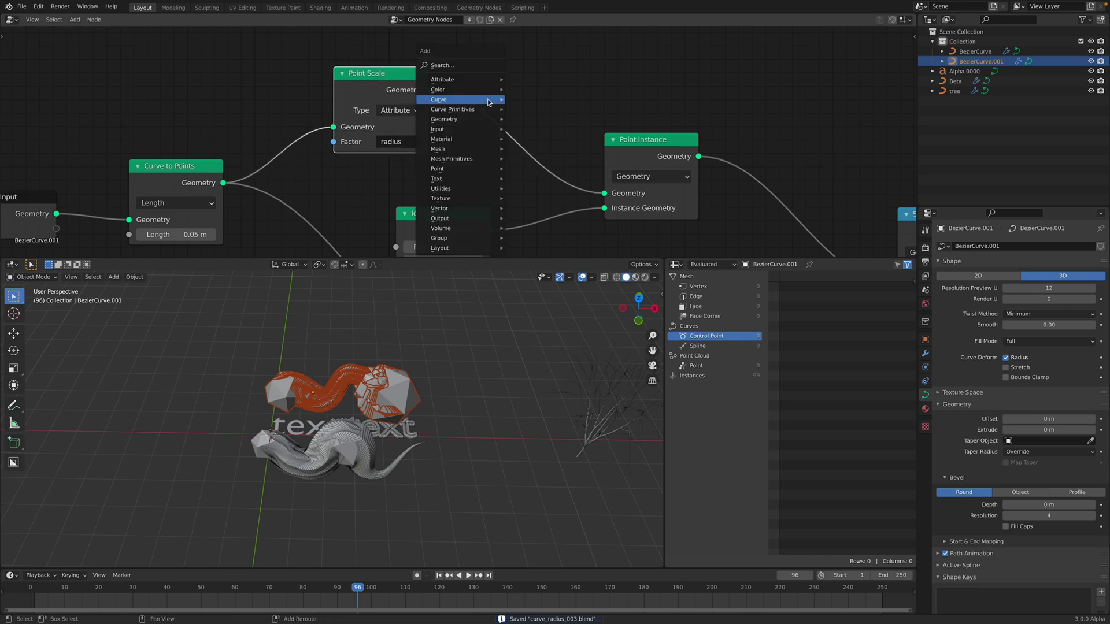
pyautogui.moveTo(489, 102)
pyautogui.click(472, 65)
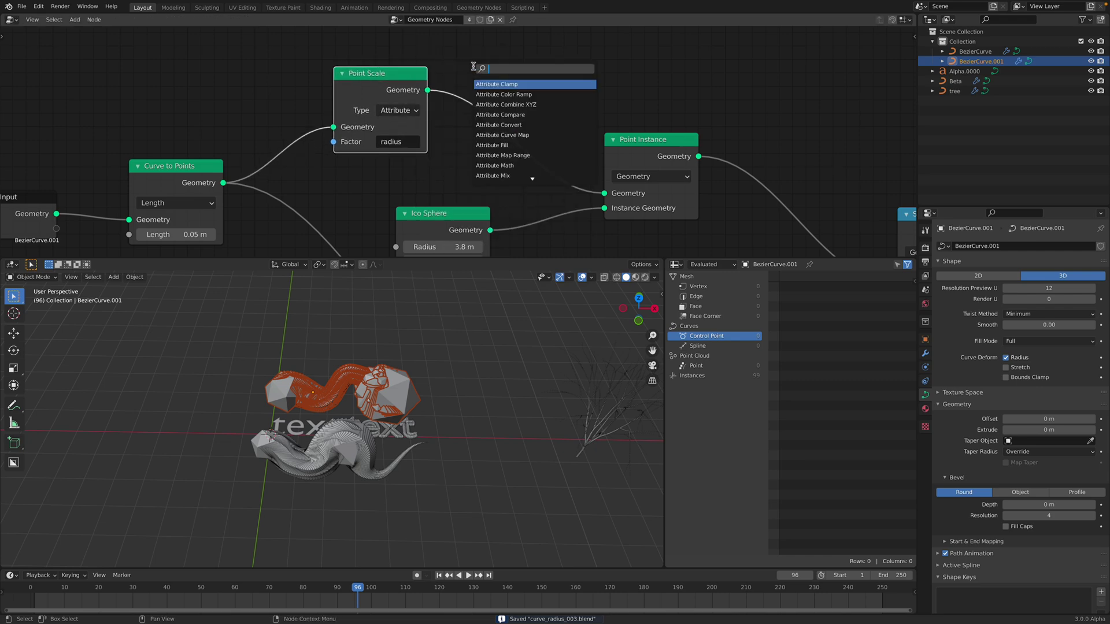
pyautogui.write('math')
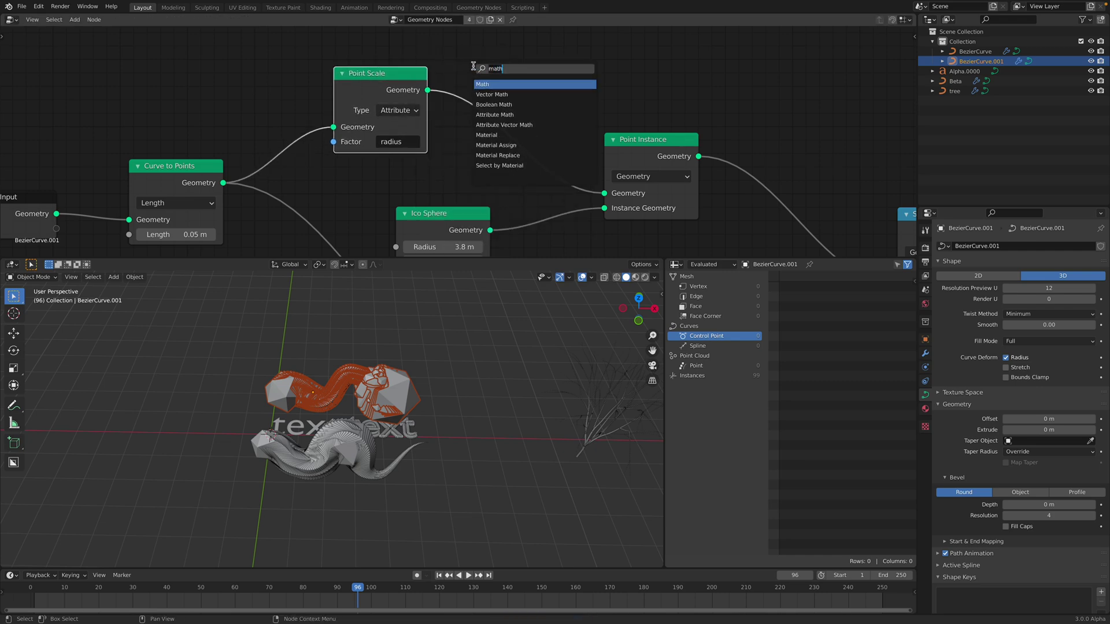
pyautogui.press('BackSpace')
pyautogui.press('BackSpace')
pyautogui.press('BackSpace')
pyautogui.press('BackSpace')
pyautogui.write('att')
pyautogui.press('Down')
pyautogui.press('Down')
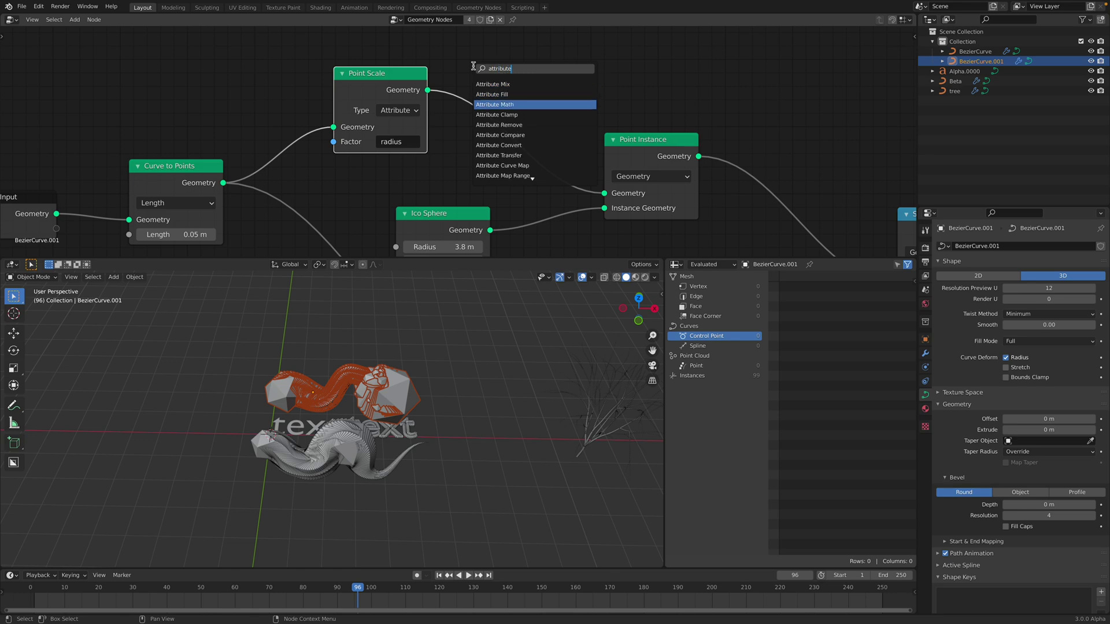
pyautogui.press('Return')
pyautogui.click(478, 51)
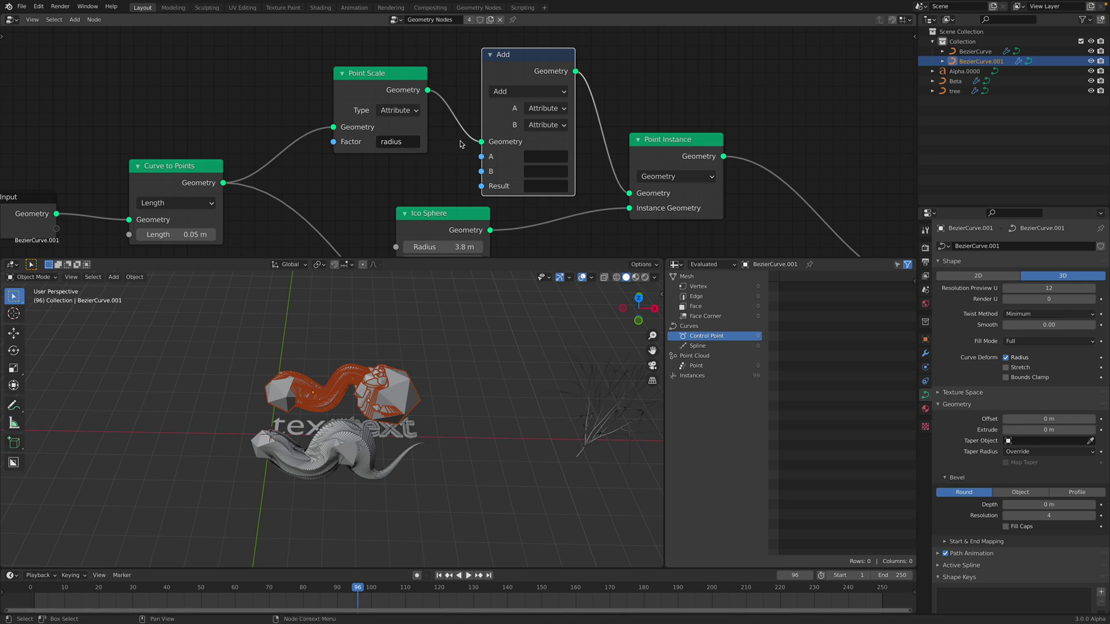
# Configure the math node to multiply attribute radius by a Float B with result radius, and relocate it between Curve to Points and Point Scale
pyautogui.click(545, 125)
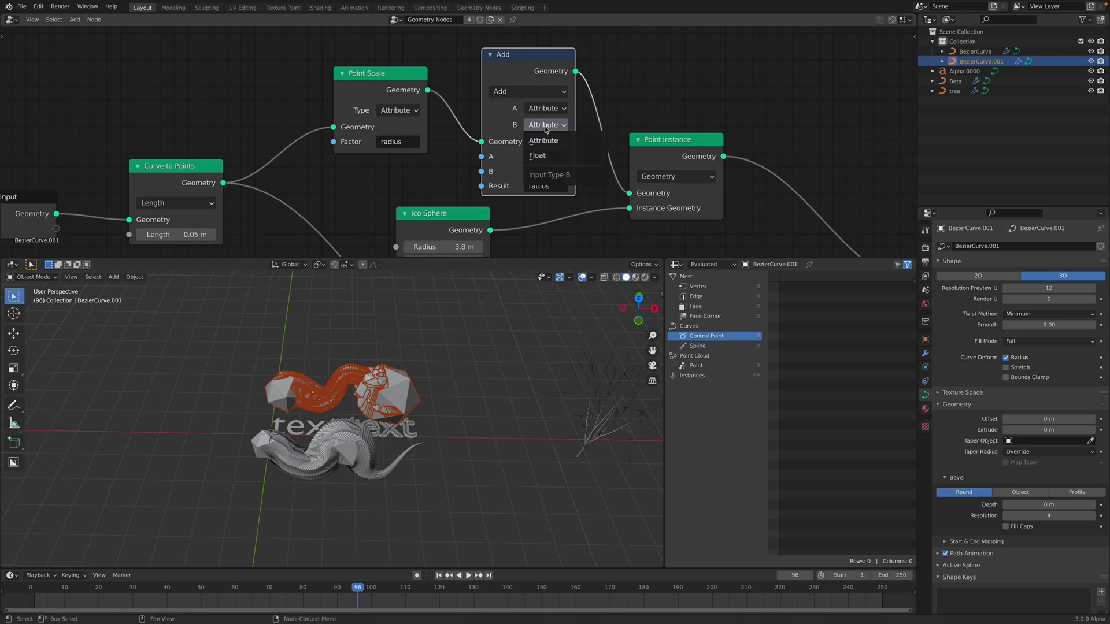
pyautogui.click(547, 160)
pyautogui.click(532, 92)
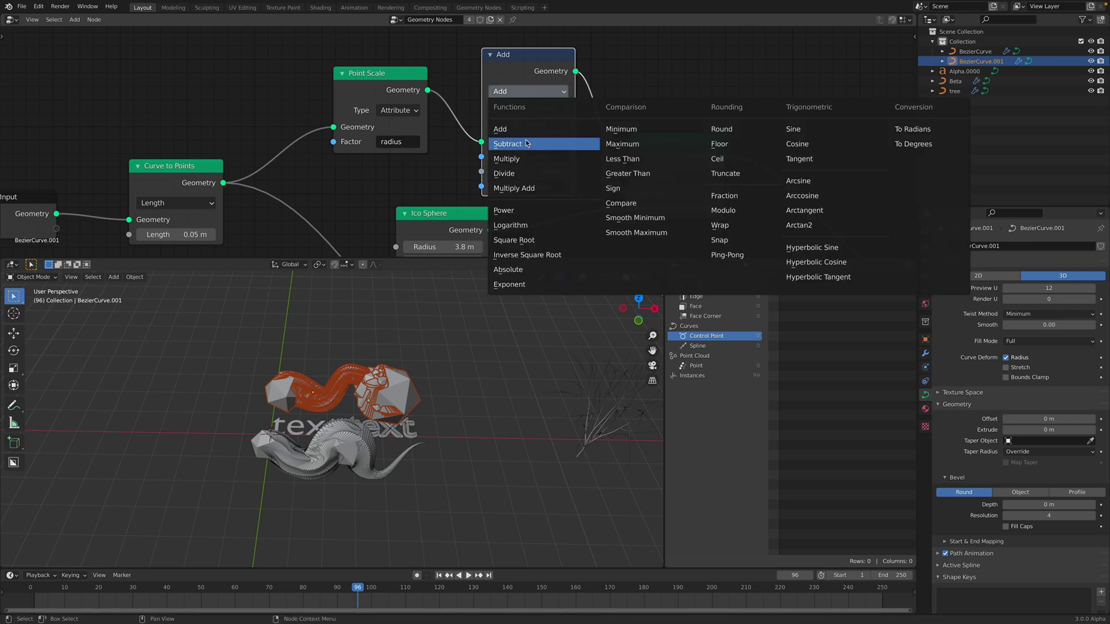
pyautogui.click(508, 160)
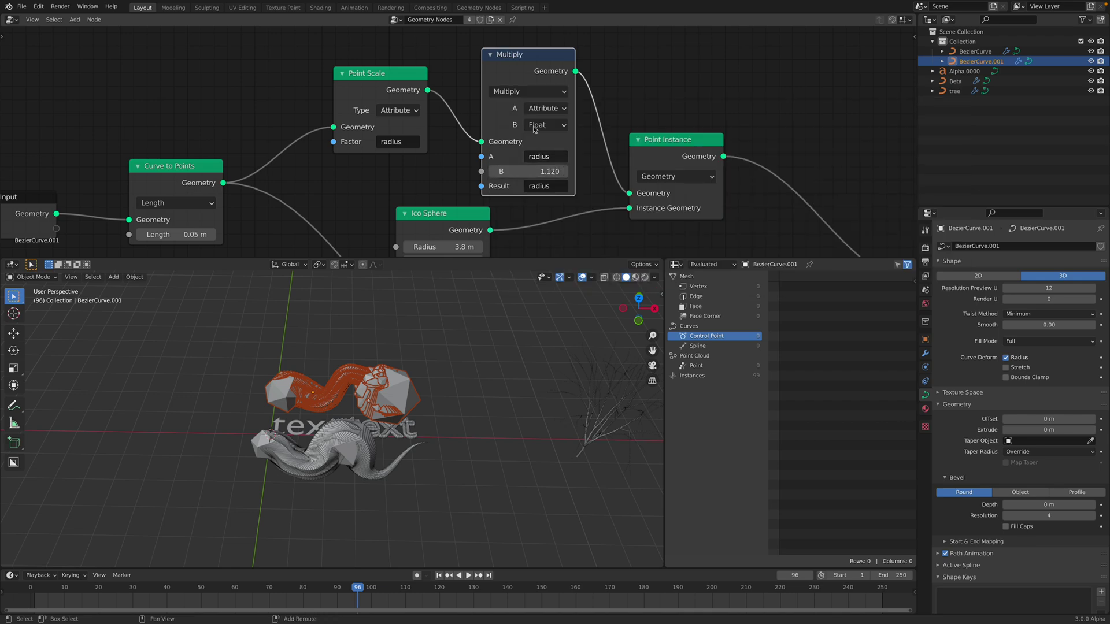
pyautogui.keyDown('alt'); pyautogui.moveTo(533, 66); pyautogui.dragTo(328, 66); pyautogui.keyUp('alt')
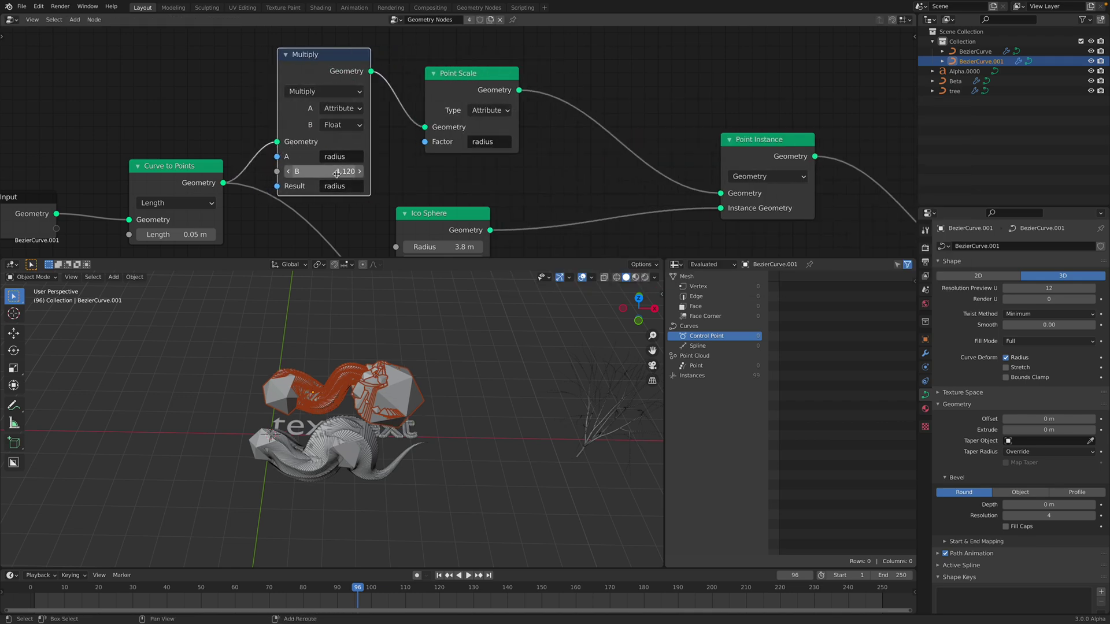
# Set the Ico Sphere radius to 17.7 m and the Multiply node's B value to 0.080, and save the file
pyautogui.moveTo(347, 171)
pyautogui.mouseDown()
pyautogui.moveTo(370, 171)
pyautogui.moveTo(293, 171)
pyautogui.moveTo(341, 171)
pyautogui.mouseUp()
pyautogui.moveTo(448, 258); pyautogui.dragTo(449, 182, button='middle')
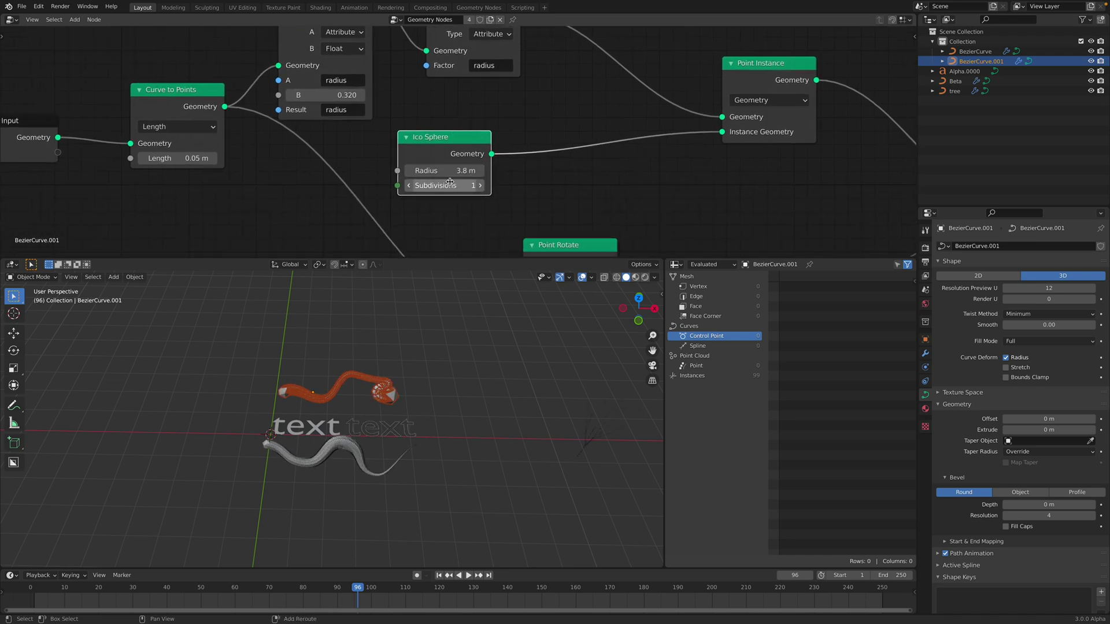
pyautogui.moveTo(450, 170); pyautogui.dragTo(524, 171)
pyautogui.moveTo(337, 94); pyautogui.dragTo(309, 95)
pyautogui.moveTo(279, 100); pyautogui.dragTo(368, 111, button='middle')
pyautogui.hotkey('ctrl', 's')
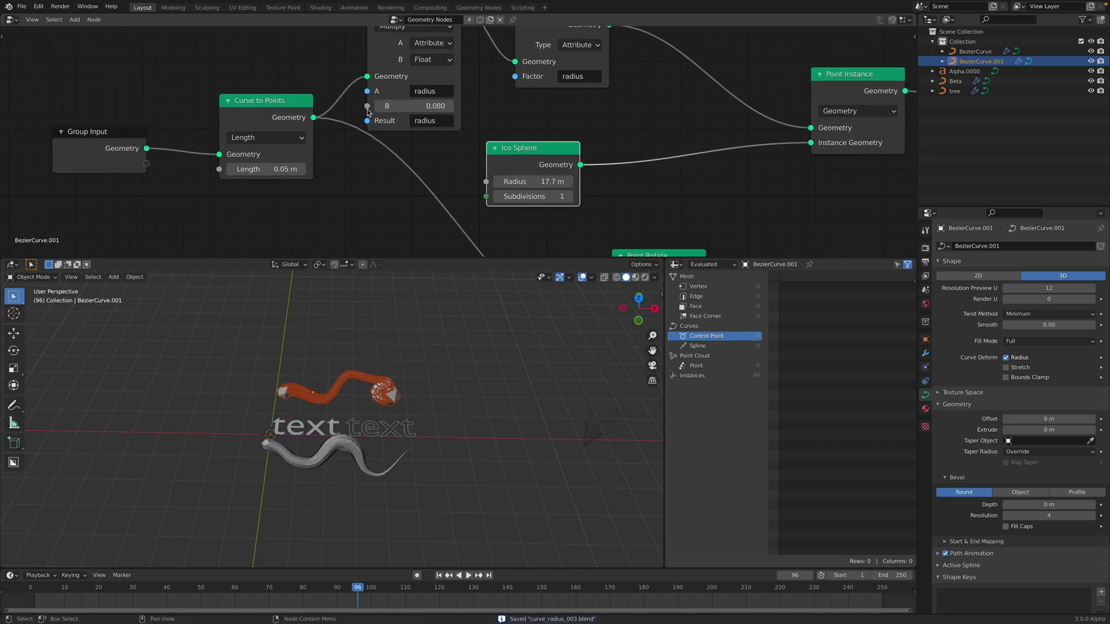
# Expose the Multiply node's B as a group input and set the modifier's B to 0.900 for the tree and 0.034 for BezierCurve
pyautogui.moveTo(152, 166); pyautogui.dragTo(366, 106)
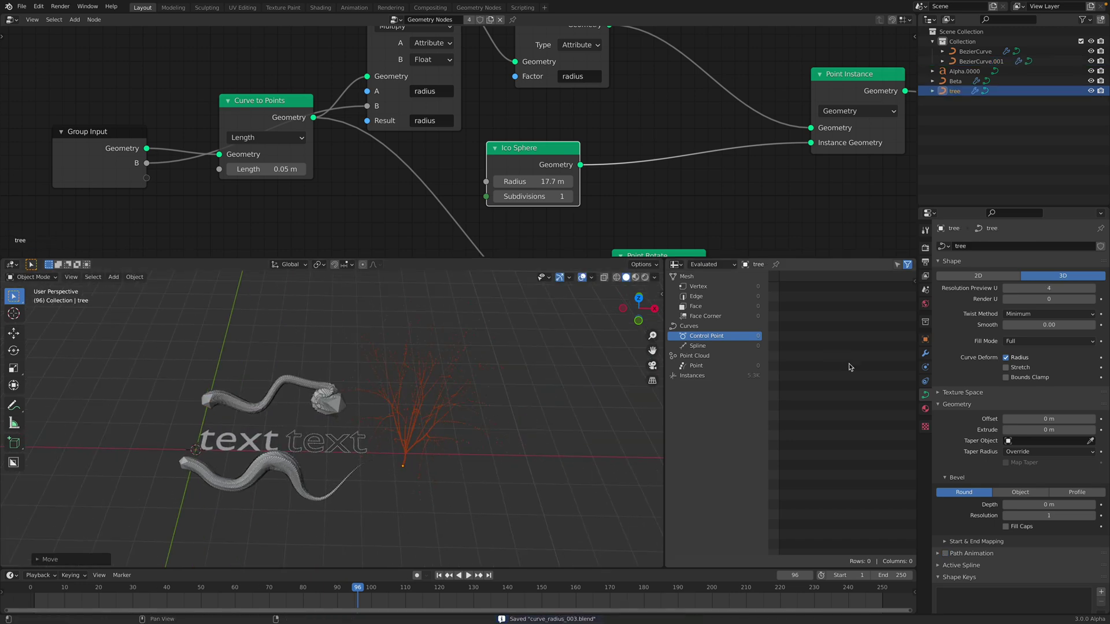
pyautogui.click(924, 353)
pyautogui.moveTo(1040, 289); pyautogui.dragTo(1086, 289)
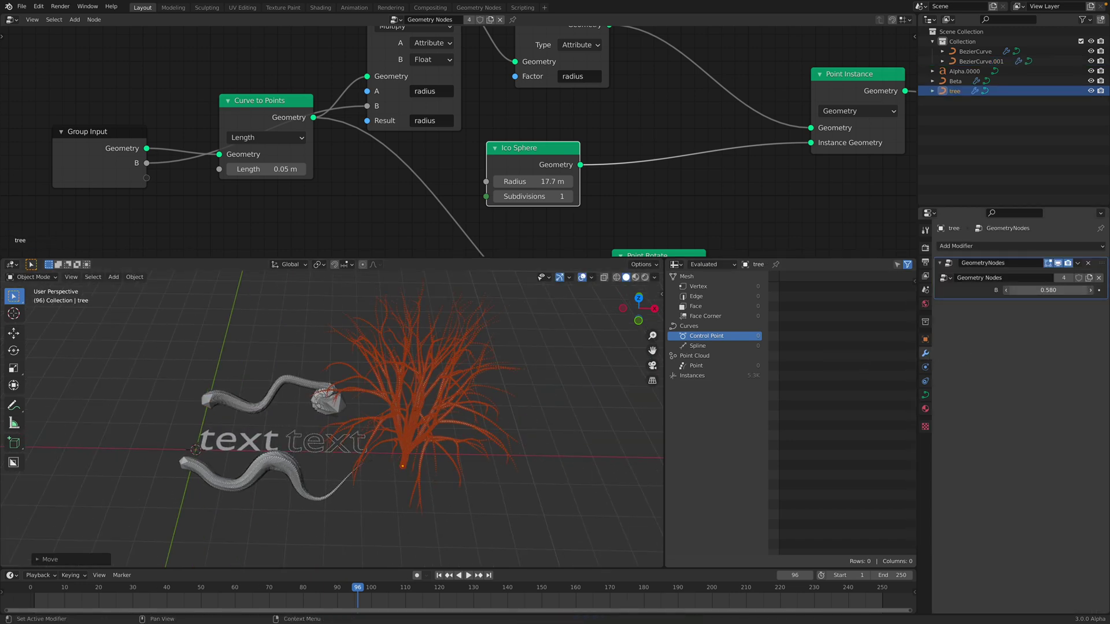
pyautogui.click(285, 461)
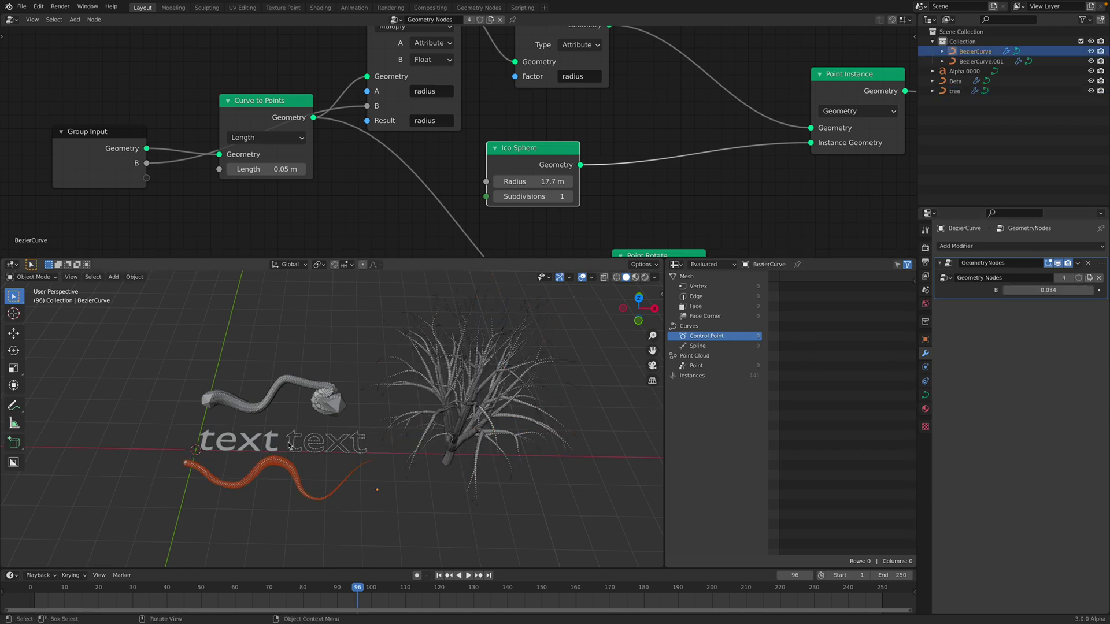
# Delete BezierCurve.001 above the text objects
pyautogui.click(298, 386)
pyautogui.scroll(3, 300, 386)
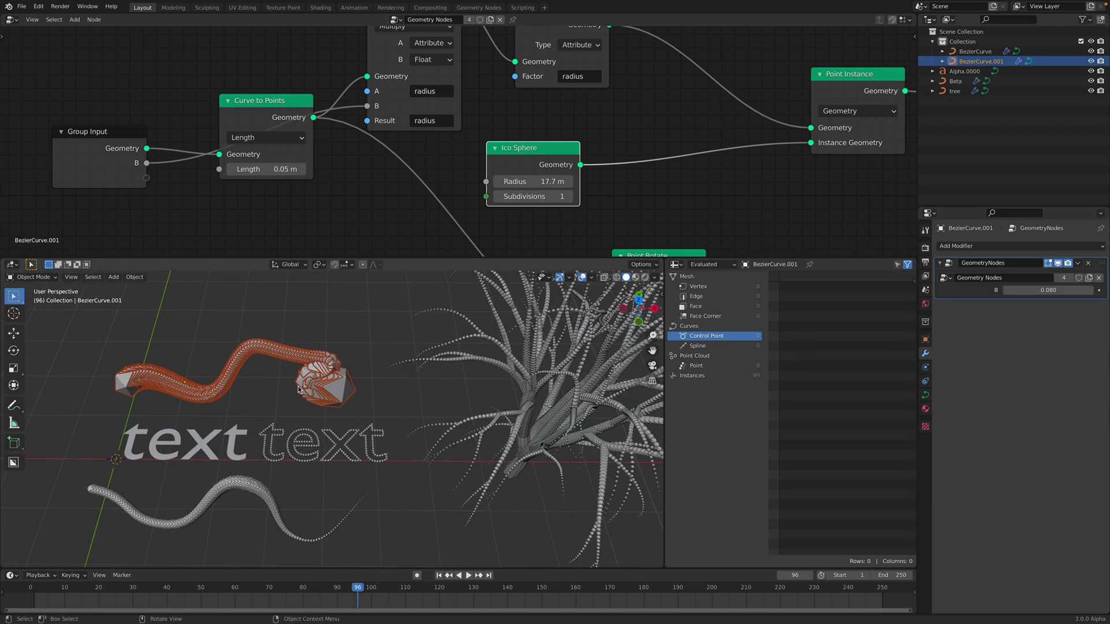
pyautogui.press('x')
pyautogui.click(330, 379)
# Enter Edit Mode on the remaining Bezier curve and move the control point at its thin end
pyautogui.click(456, 349)
pyautogui.moveTo(417, 377); pyautogui.dragTo(420, 349, button='middle')
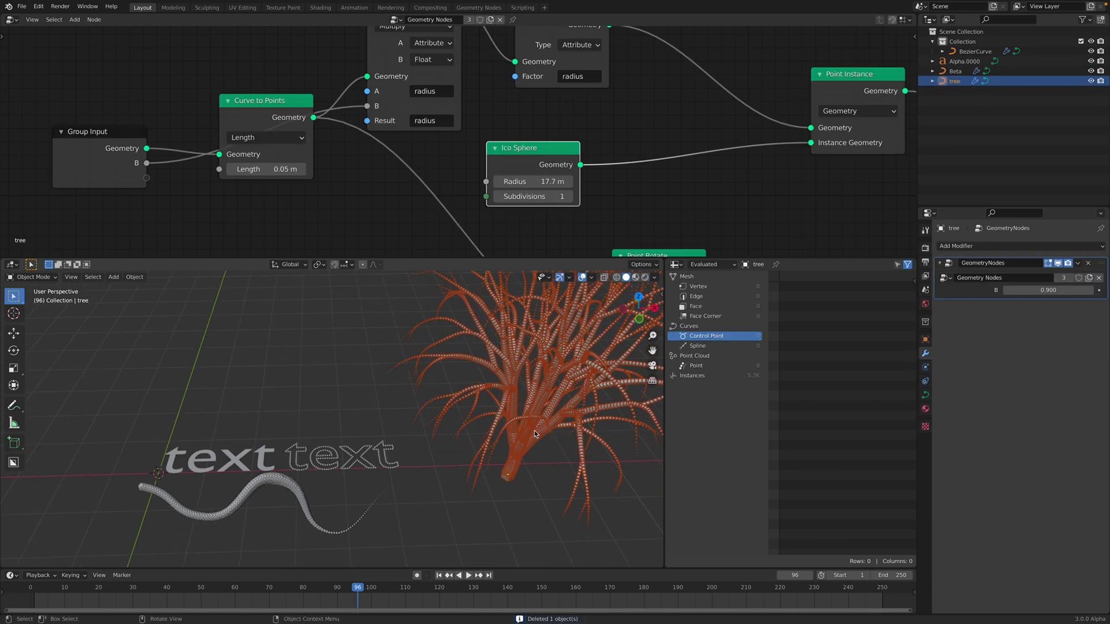
pyautogui.click(421, 349)
pyautogui.click(520, 377)
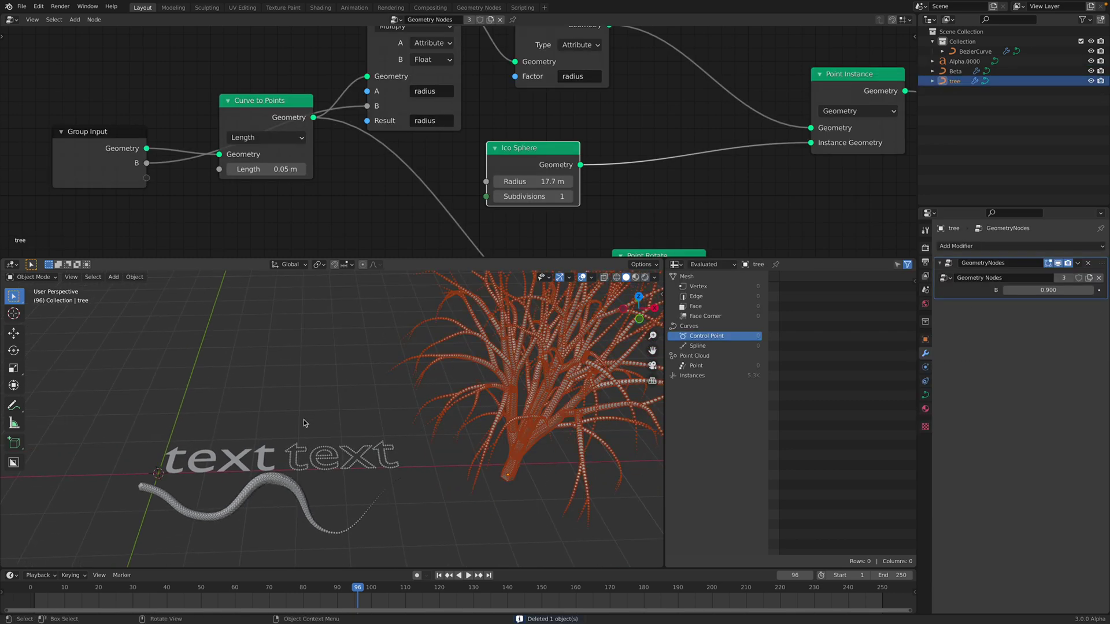
pyautogui.click(262, 458)
pyautogui.click(257, 492)
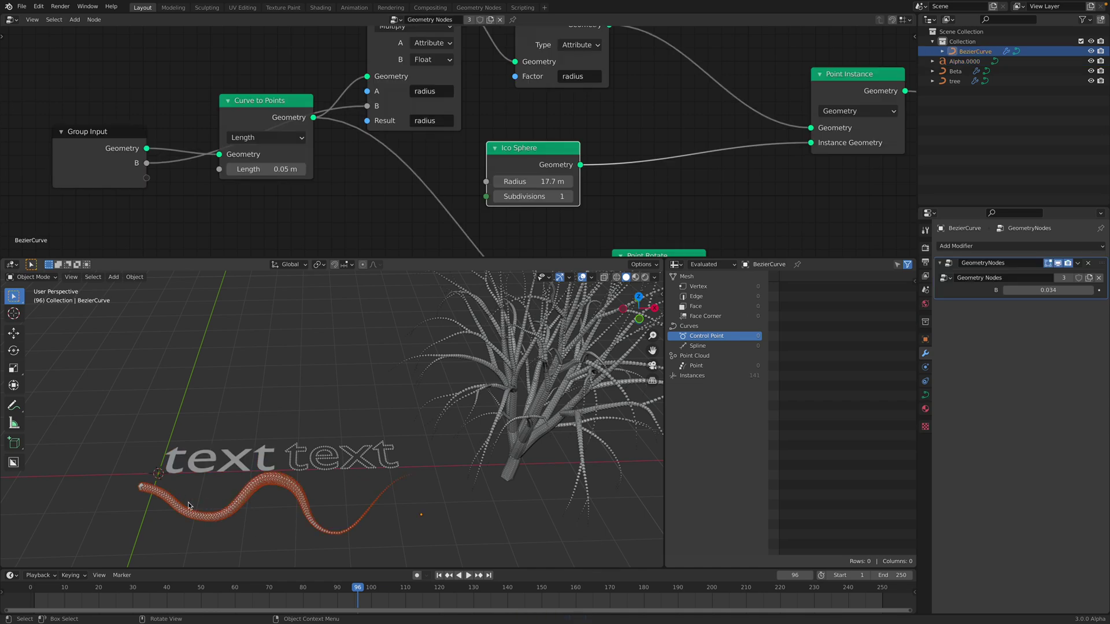
pyautogui.press('Tab')
pyautogui.click(428, 474)
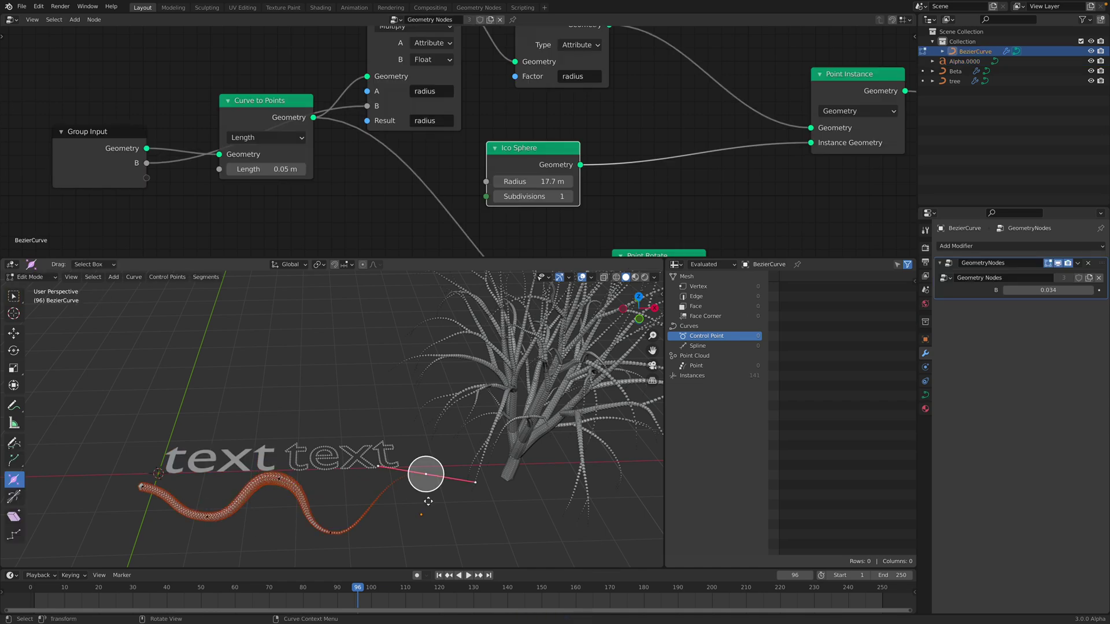
pyautogui.press('g')
pyautogui.click(428, 532)
# Extrude a new control point from the curve's thick end, enlarge its radius, leave Edit Mode, and save the file
pyautogui.click(141, 487)
pyautogui.keyDown('shift'); pyautogui.moveTo(191, 486); pyautogui.dragTo(279, 485, button='middle'); pyautogui.keyUp('shift')
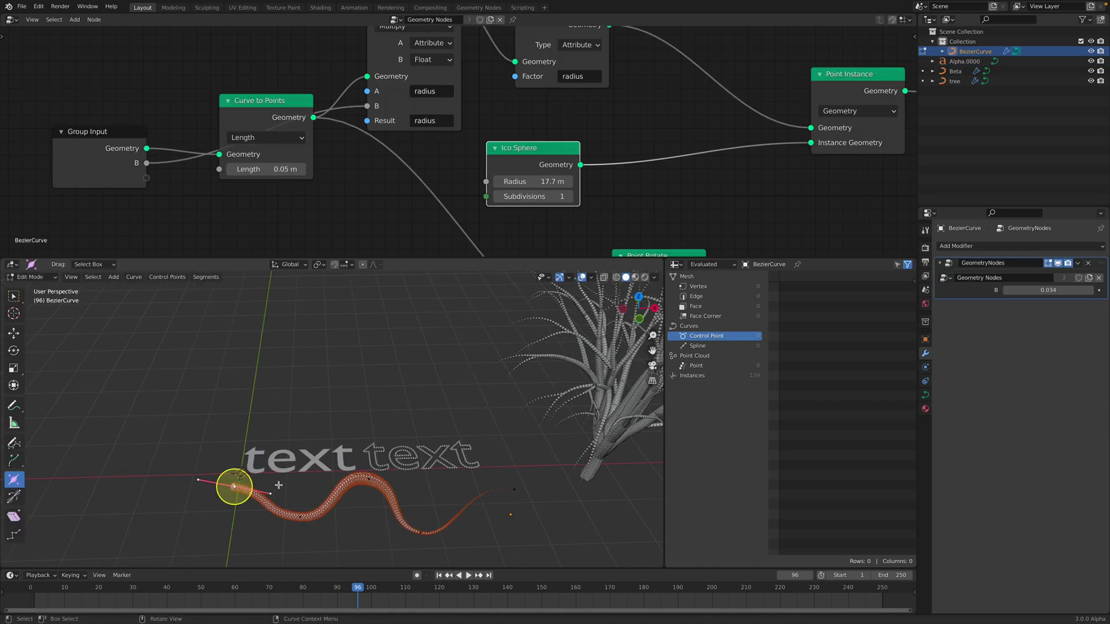
pyautogui.moveTo(279, 485); pyautogui.dragTo(224, 467)
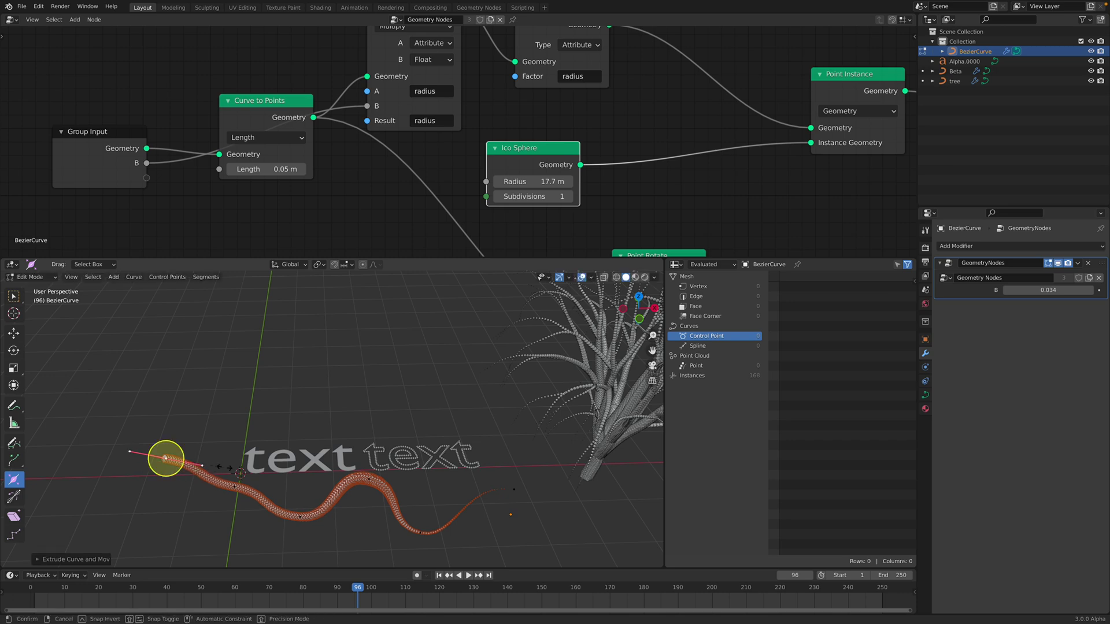
pyautogui.hotkey('alt', 's')
pyautogui.click(372, 507)
pyautogui.press('Tab')
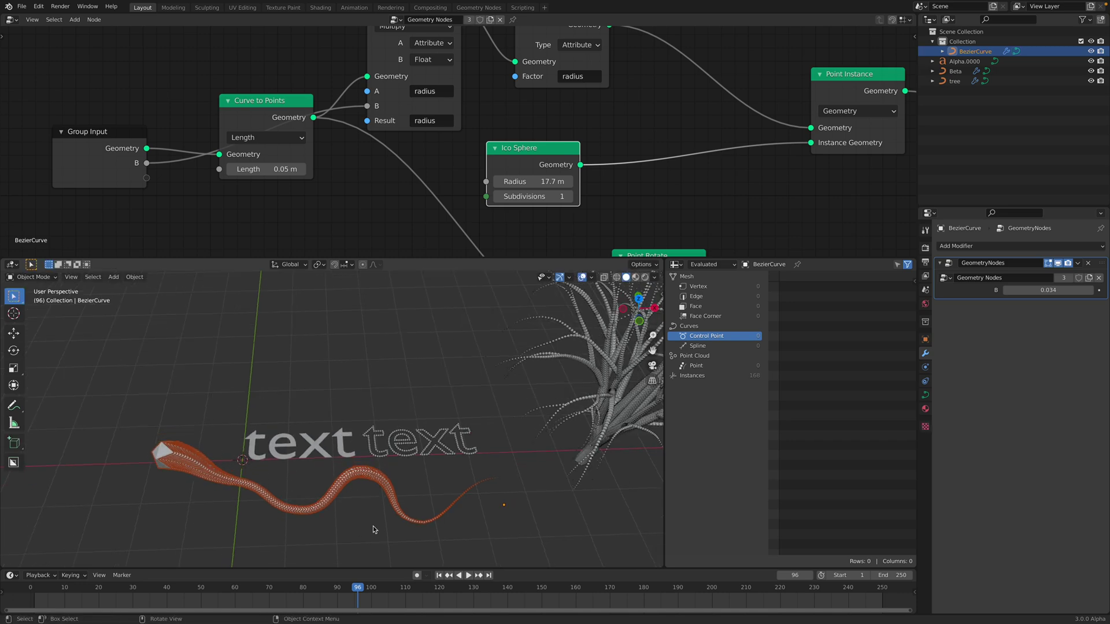
pyautogui.hotkey('ctrl', 's')
# Add the tree to the selection and close the spreadsheet by extending the 3D viewport over it
pyautogui.moveTo(399, 416); pyautogui.dragTo(482, 404, button='middle')
pyautogui.scroll(-2, 481, 404)
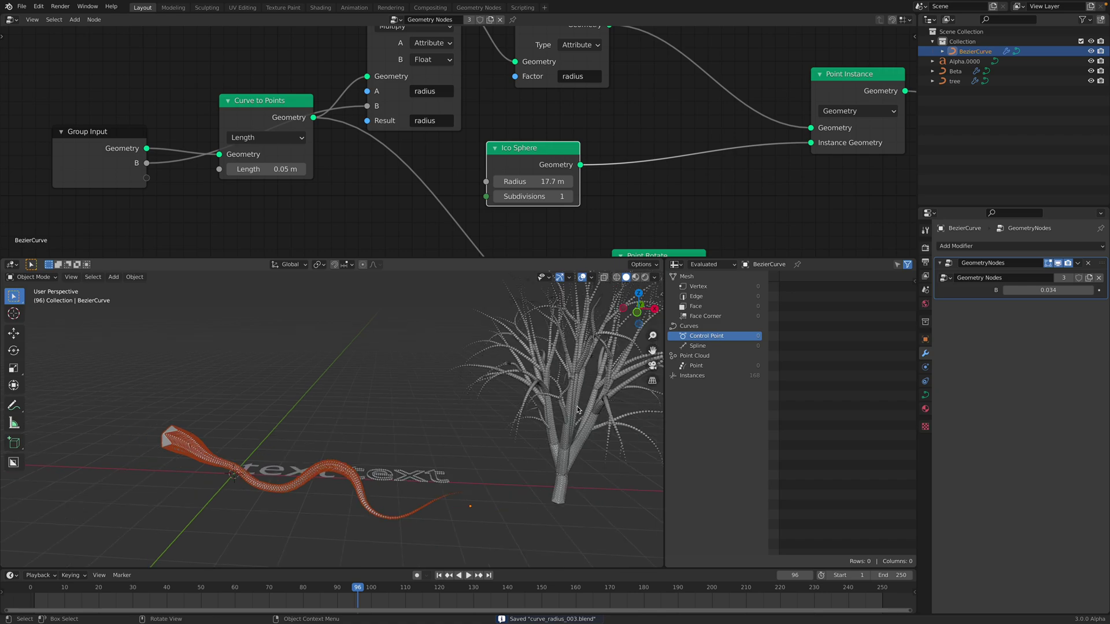
pyautogui.keyDown('shift'); pyautogui.click(552, 410); pyautogui.keyUp('shift')
pyautogui.moveTo(552, 410)
pyautogui.mouseDown(button='middle')
pyautogui.moveTo(487, 420)
pyautogui.moveTo(565, 411)
pyautogui.mouseUp(button='middle')
pyautogui.moveTo(664, 259); pyautogui.dragTo(773, 269)
pyautogui.scroll(-3, 602, 175)
pyautogui.moveTo(617, 148); pyautogui.dragTo(542, 146, button='middle')
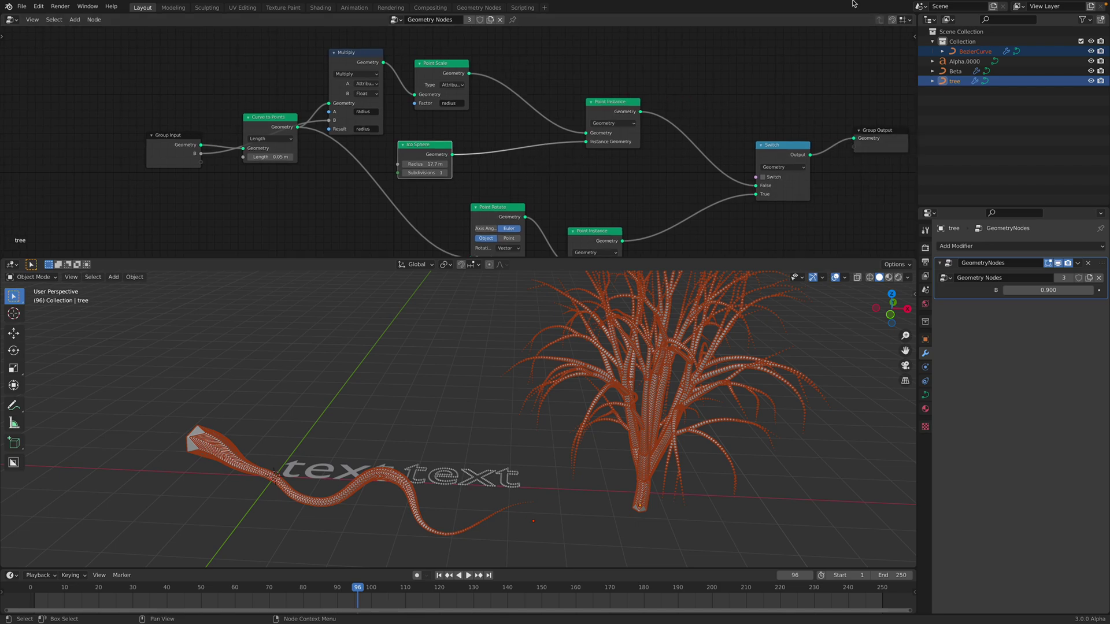